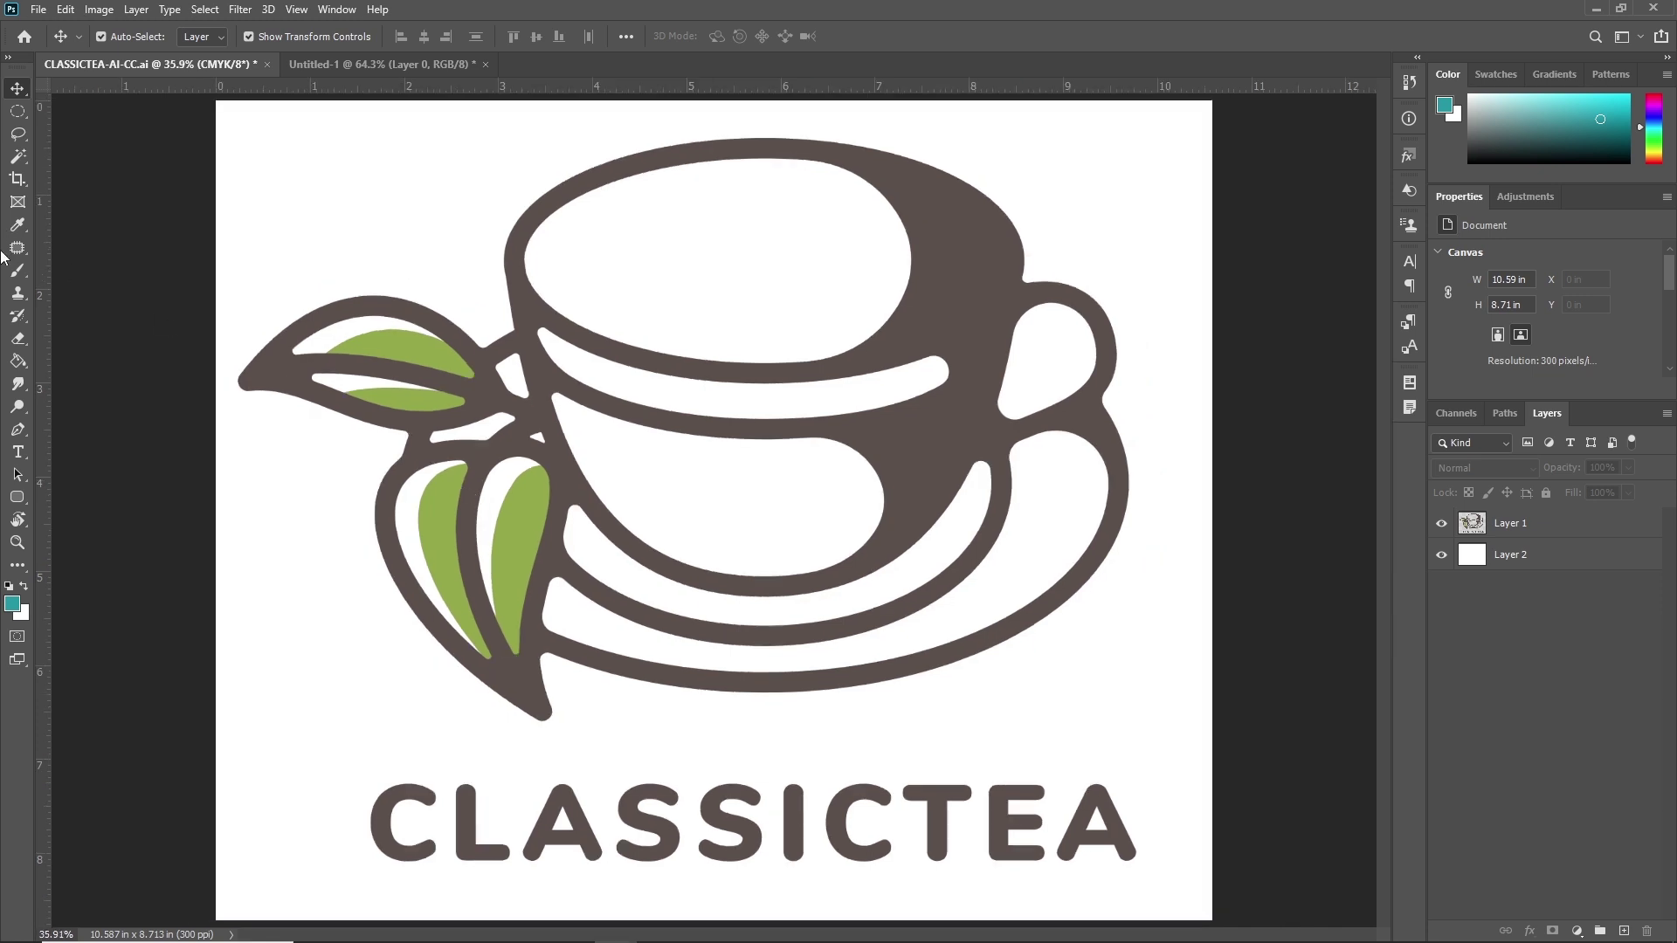
Cycle through the Gradient, Paint Bucket and 3D Material Drop tools
left_click(21, 368)
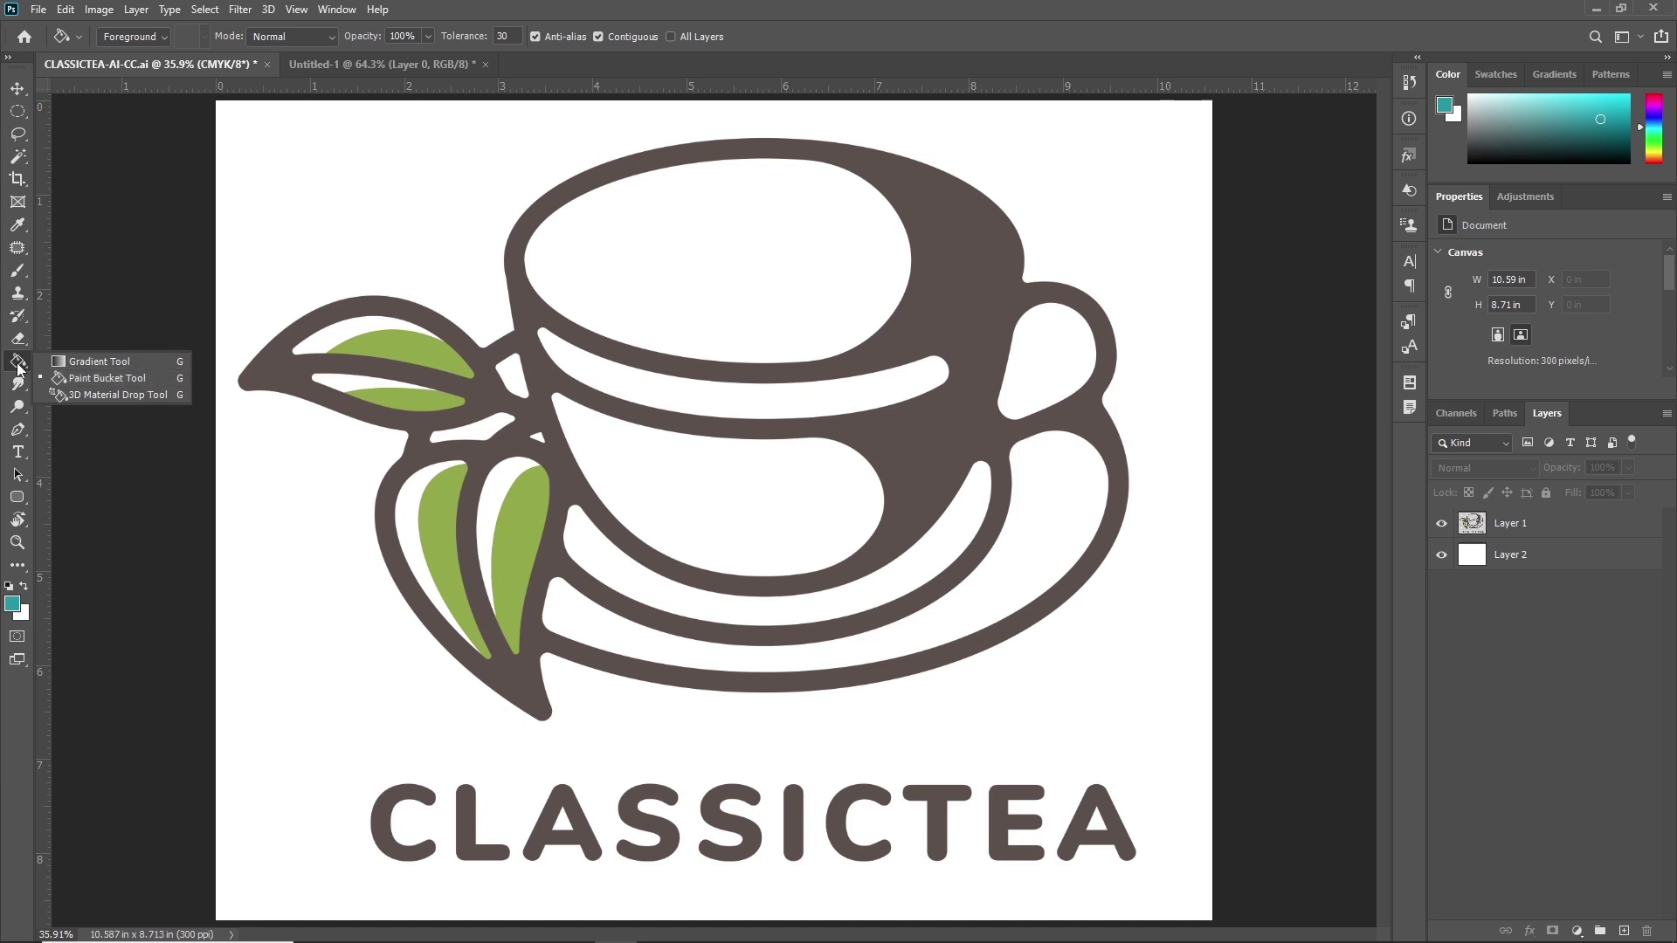
left_click(107, 362)
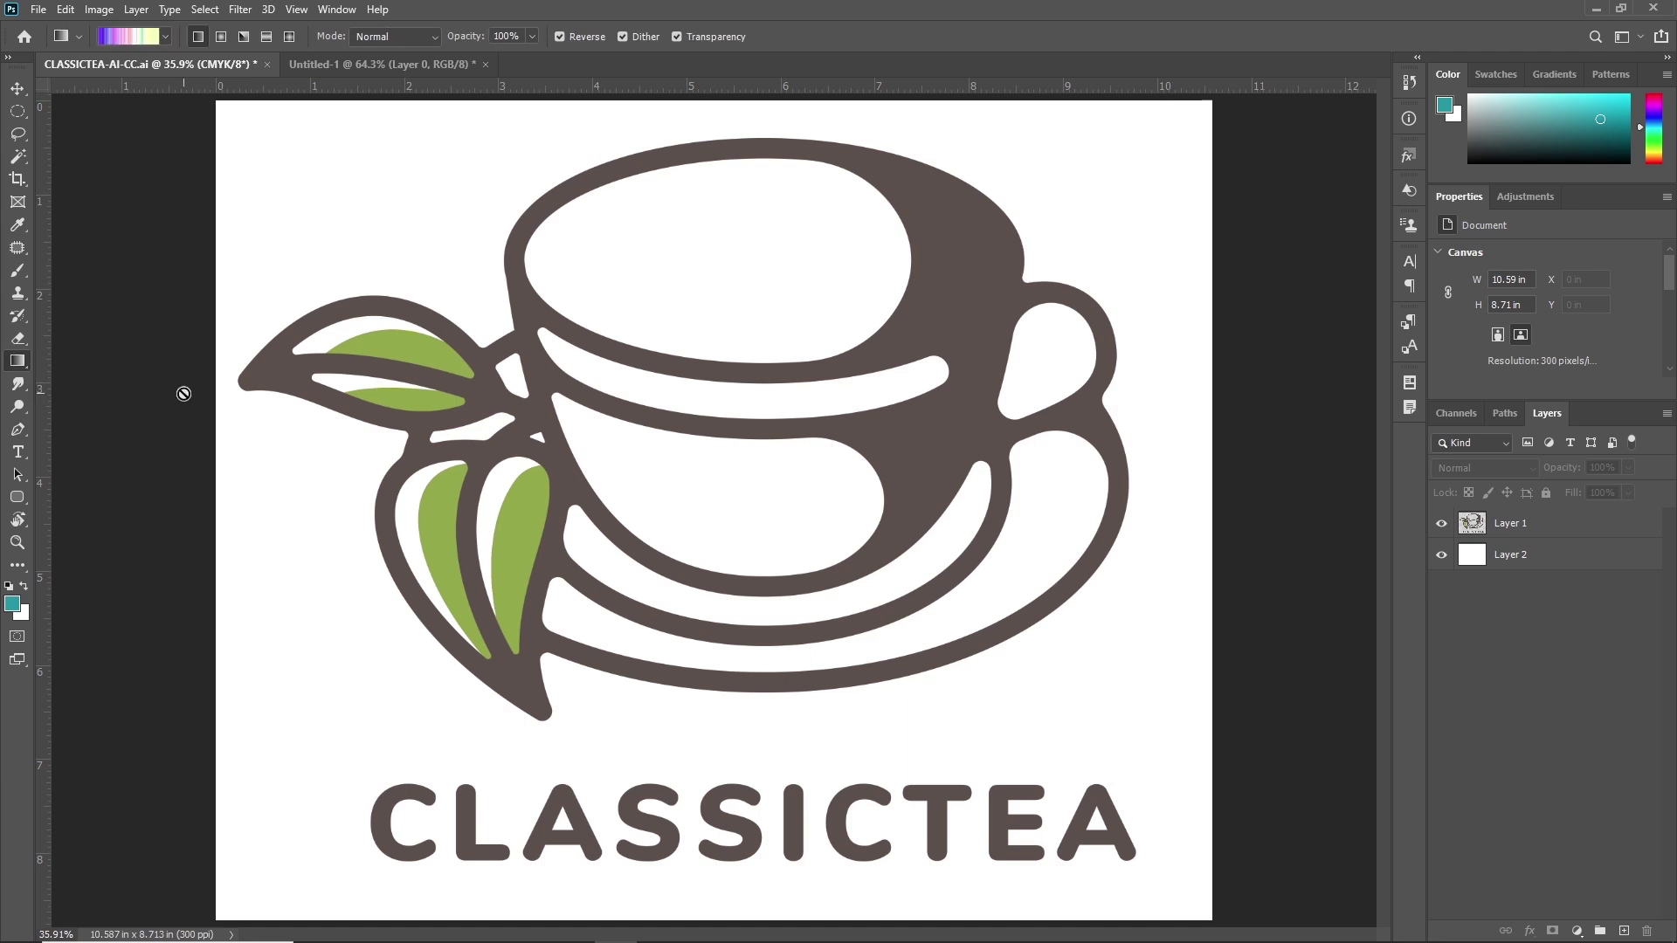
key("shift+g")
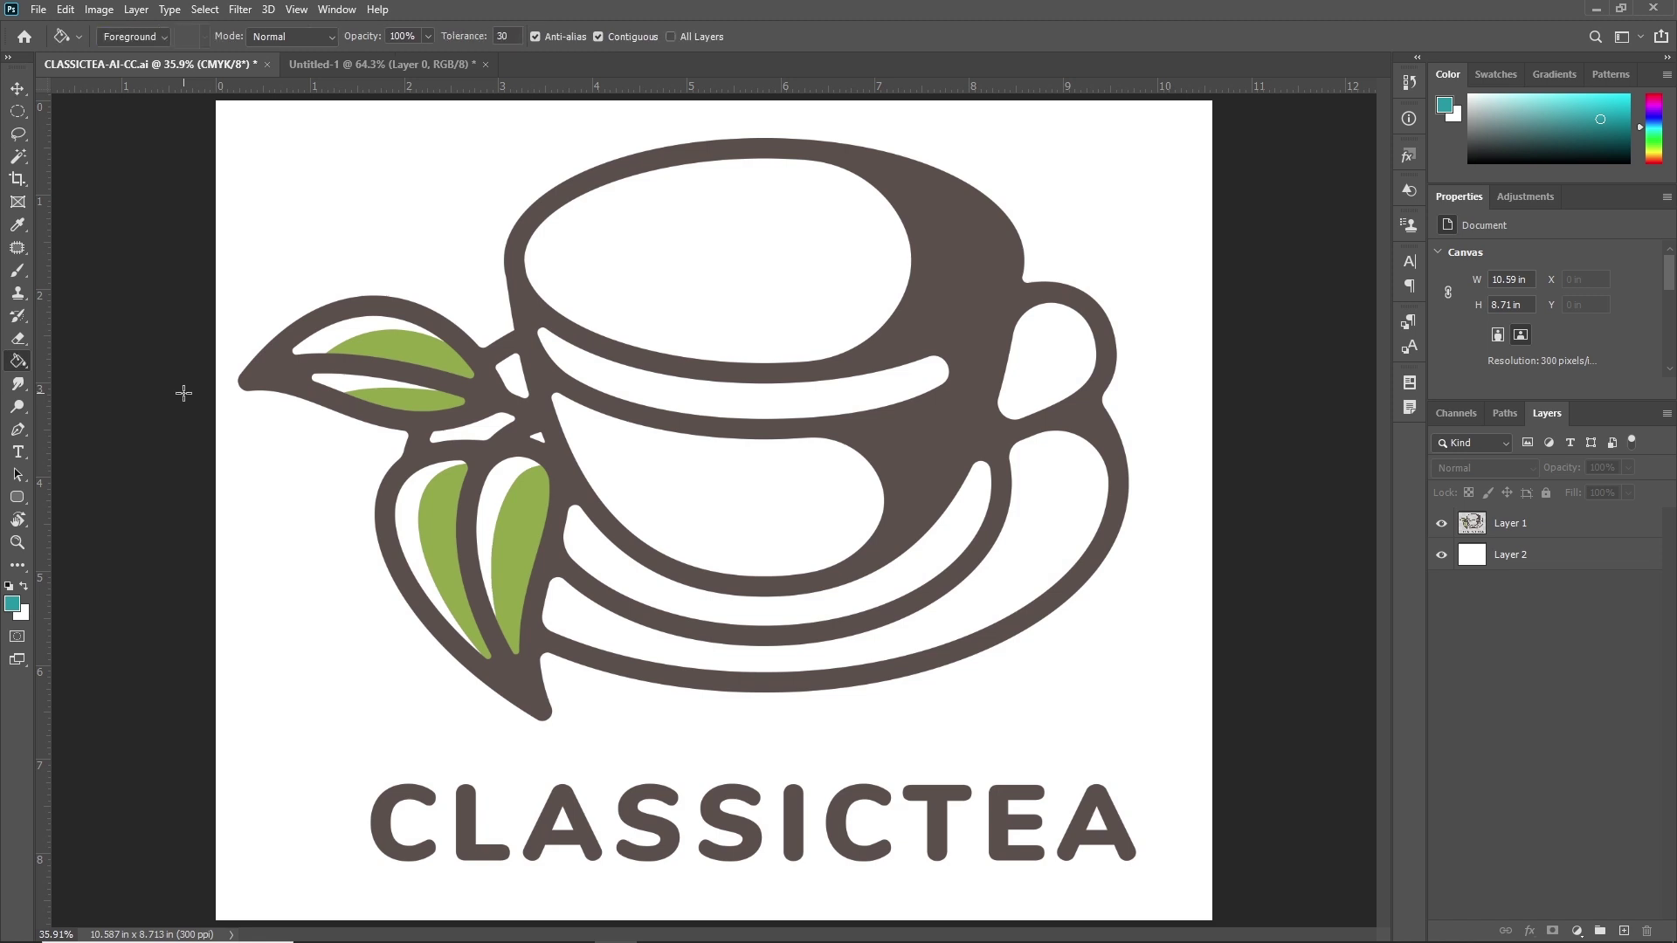
key("shift+g")
key("shift+g")
key("shift+g")
key("shift+g")
key("shift+g")
key("shift+g")
key("shift+g")
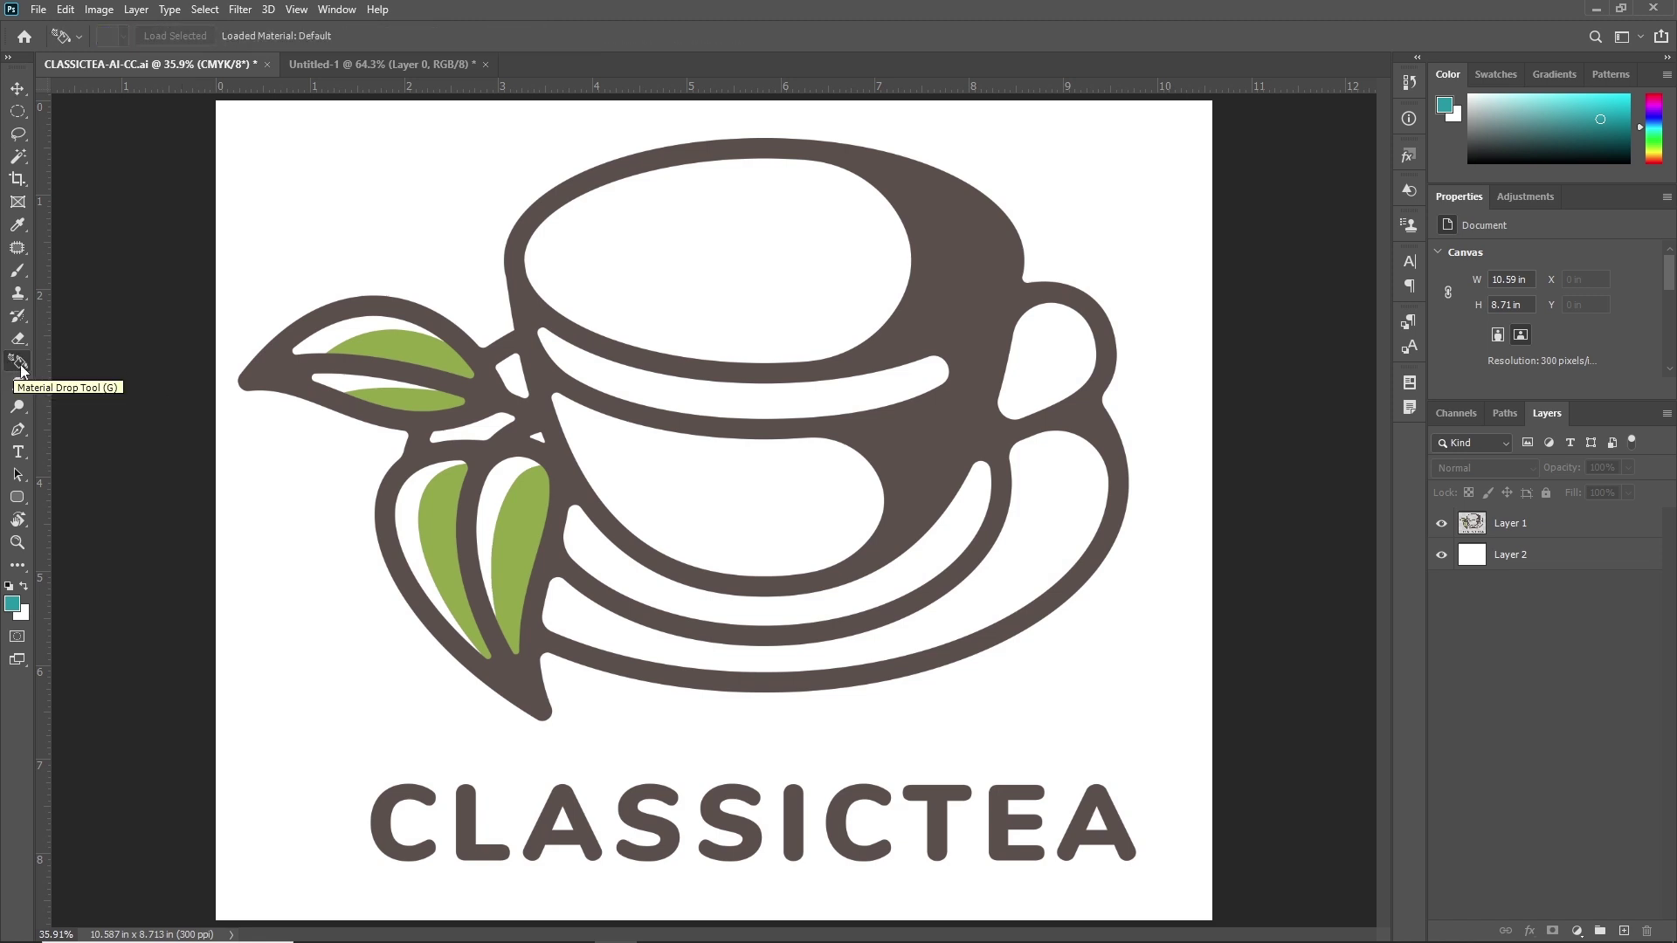
Activate the Paint Bucket tool and reset the foreground and background colours to their defaults
right_click(19, 366)
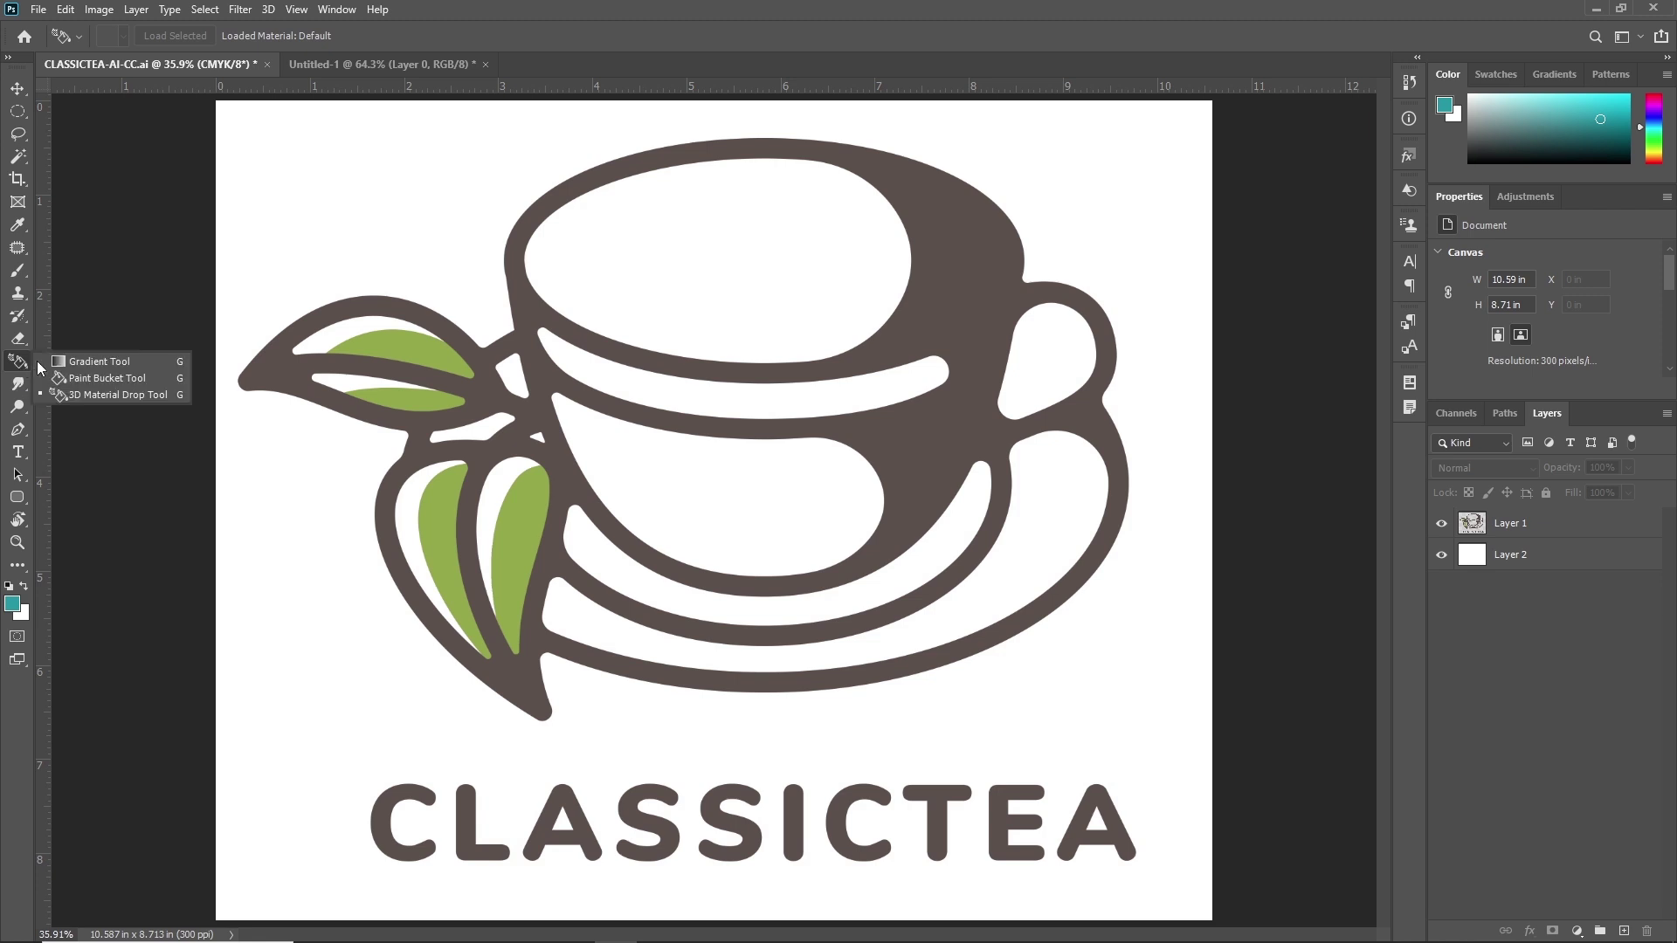
left_click(95, 388)
key("d")
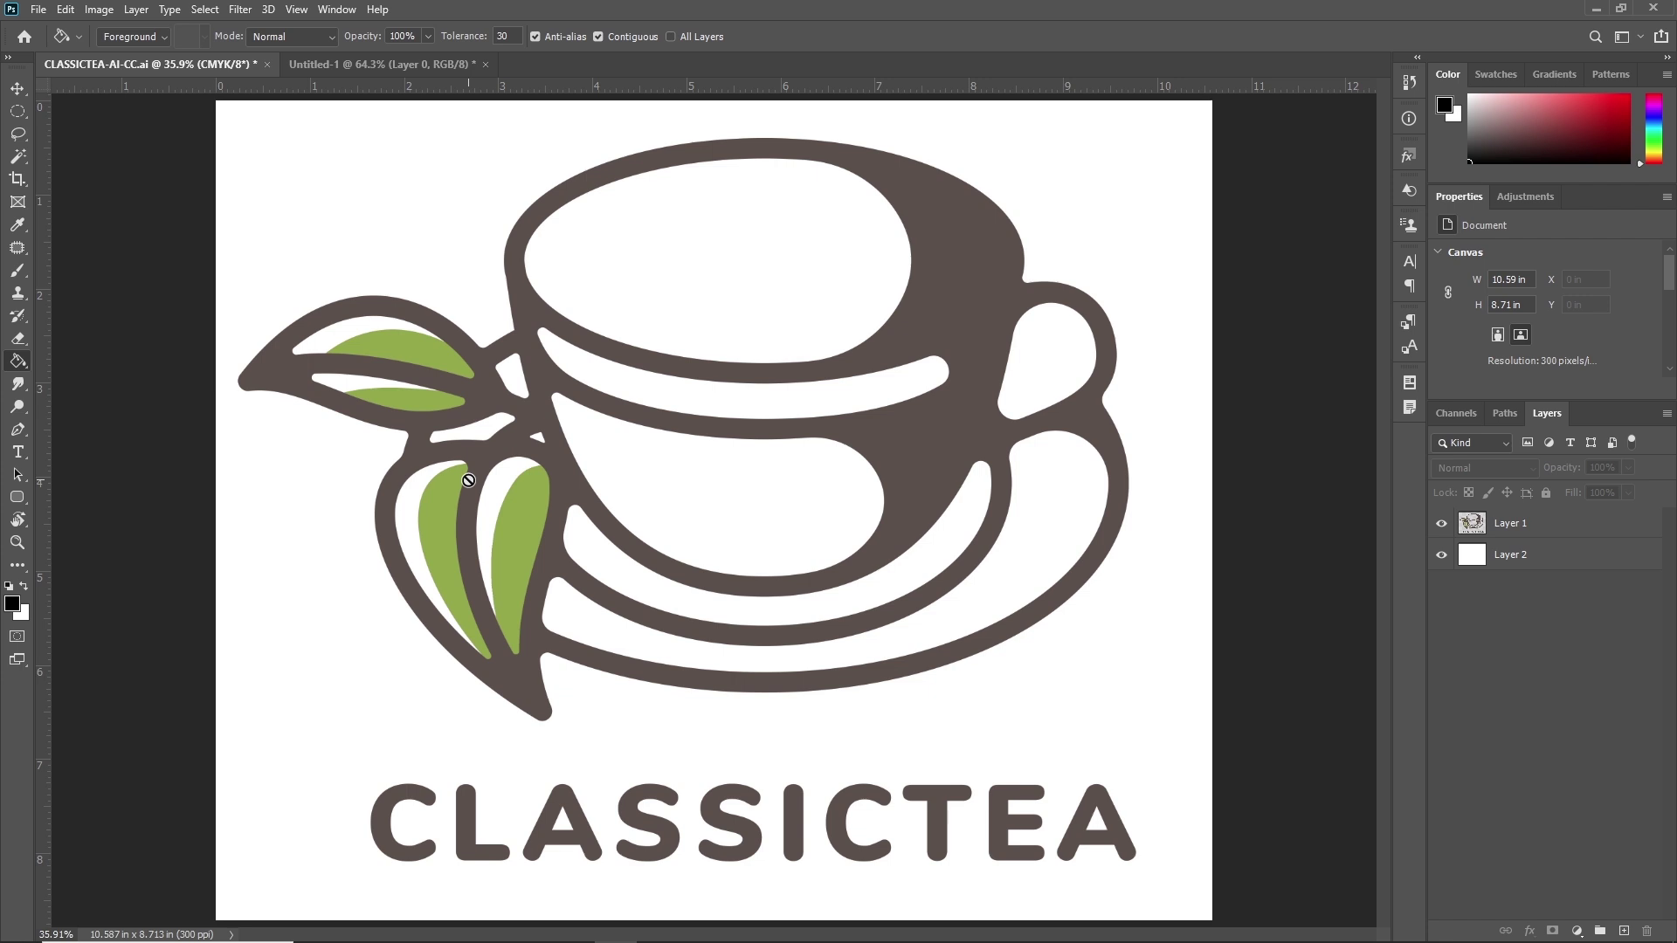
Set the foreground colour to the red bb2b2b
left_click(12, 603)
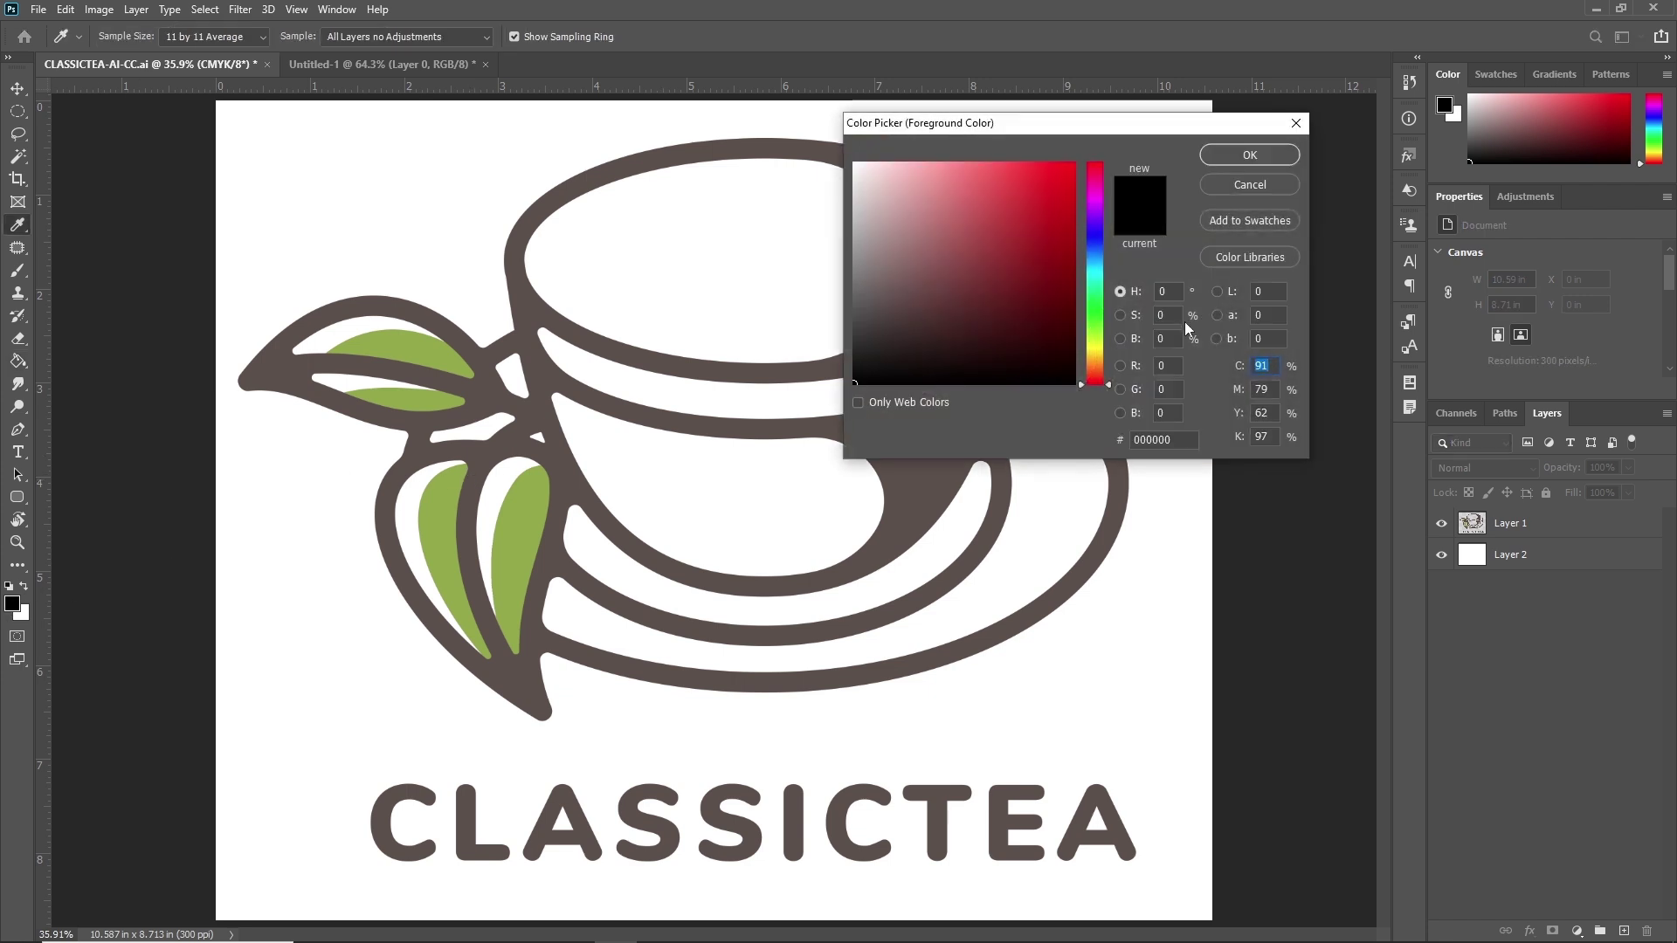
left_click(1025, 221)
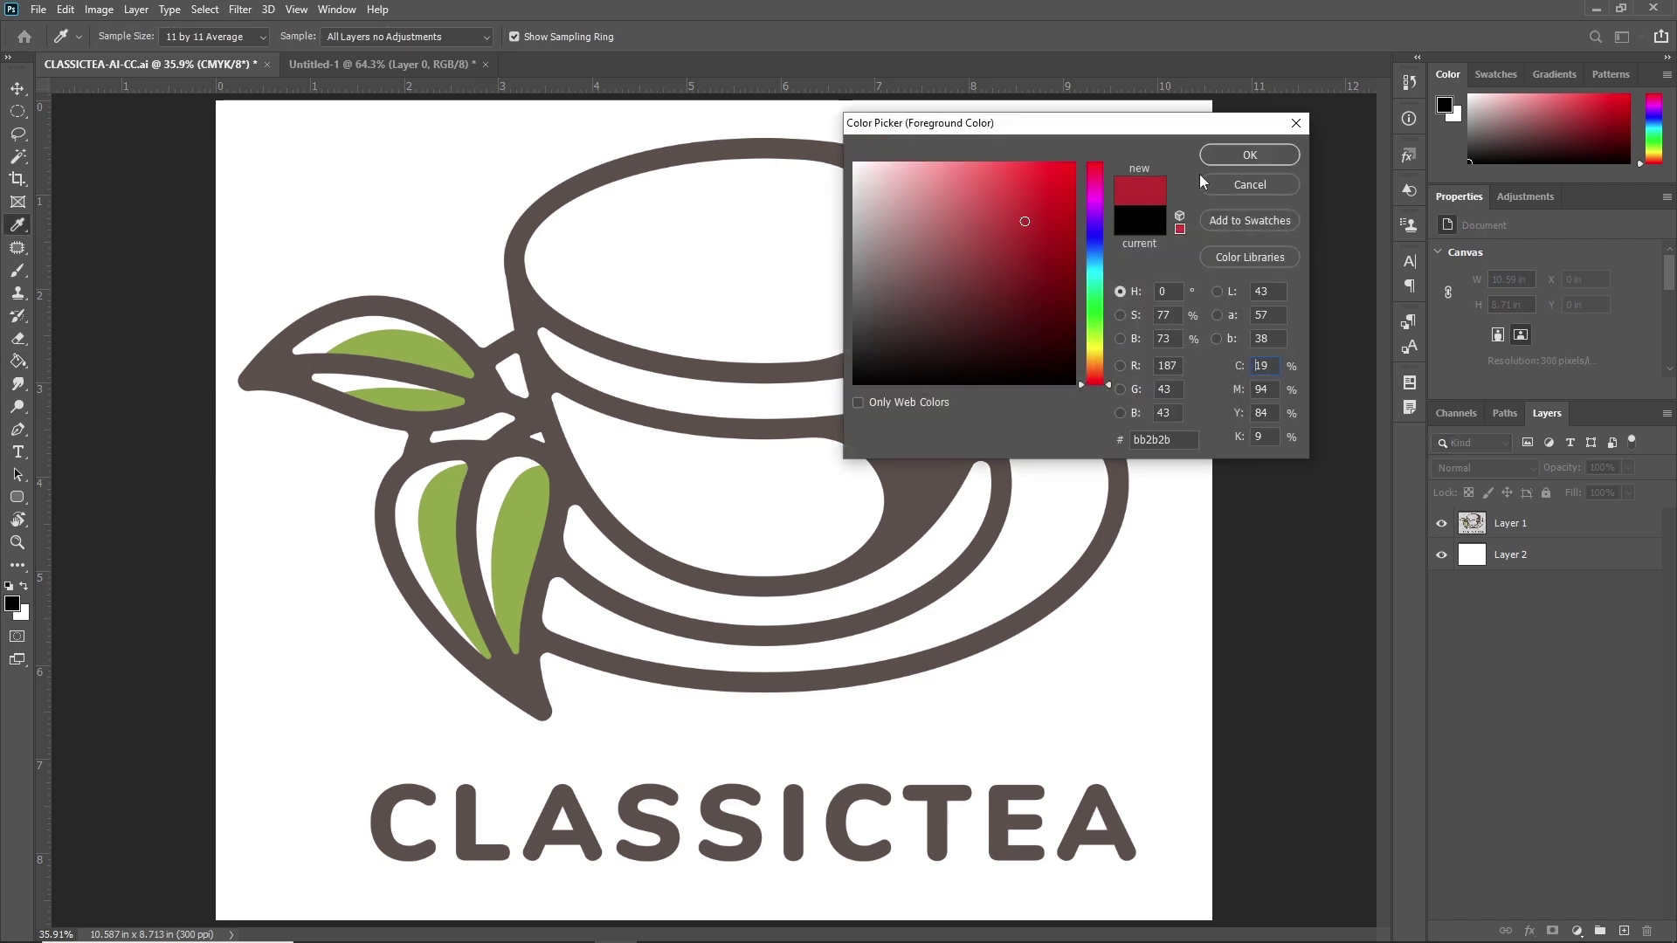
left_click(1249, 155)
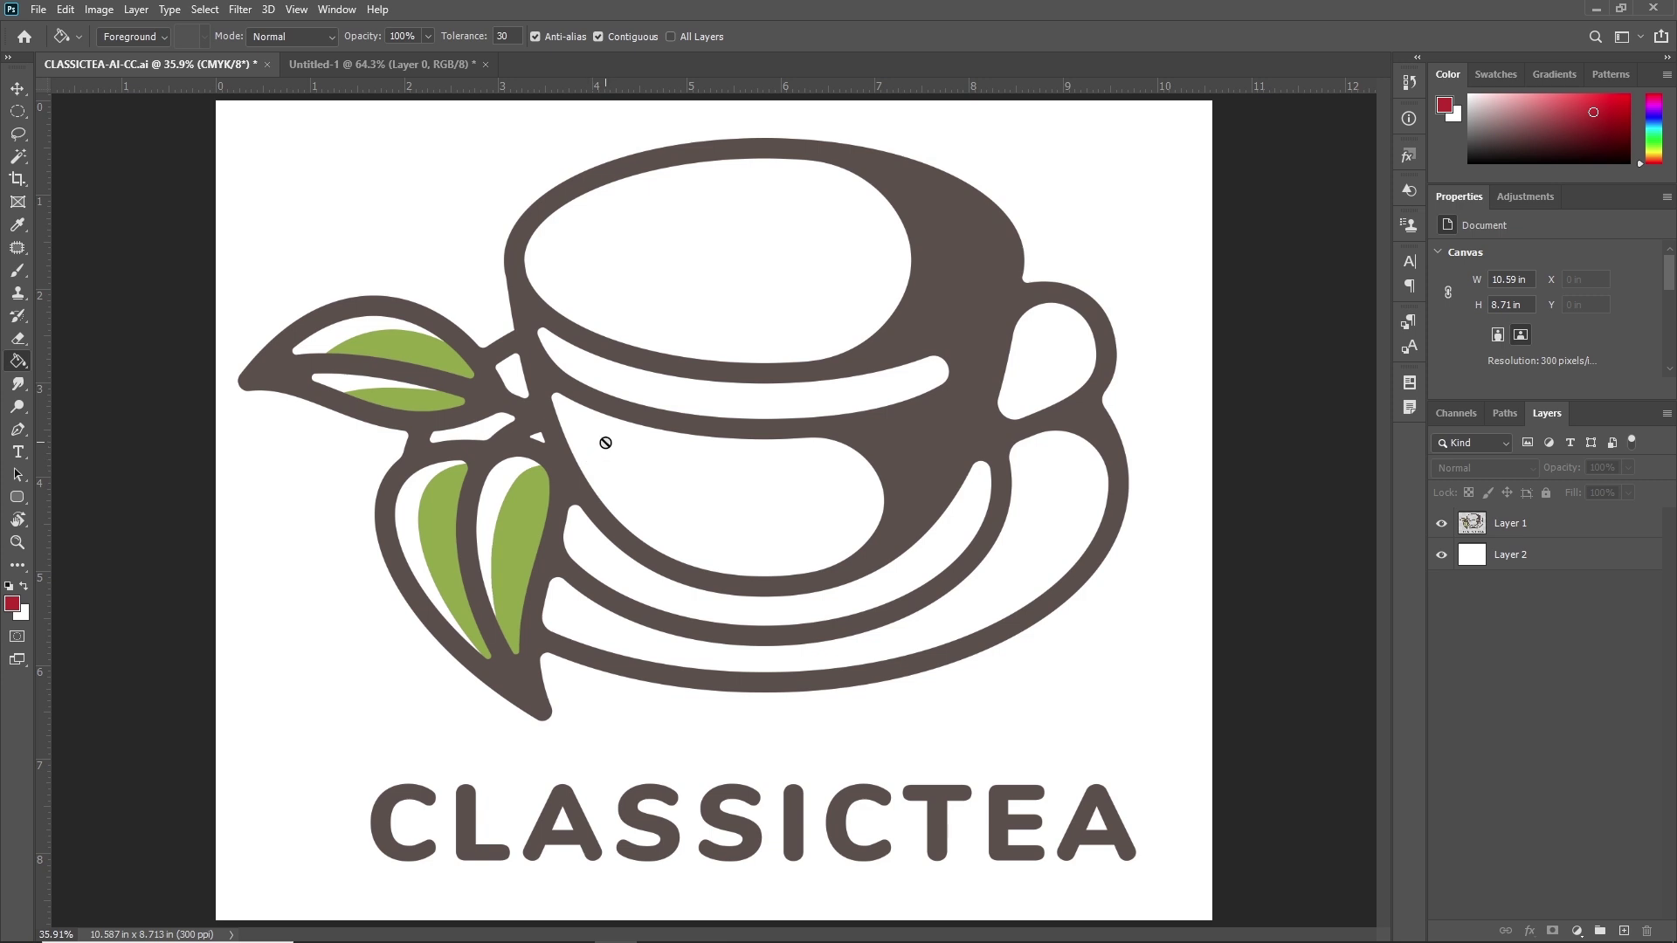
Choose the Paint Bucket tool and make Layer 1 the active layer for filling
right_click(18, 361)
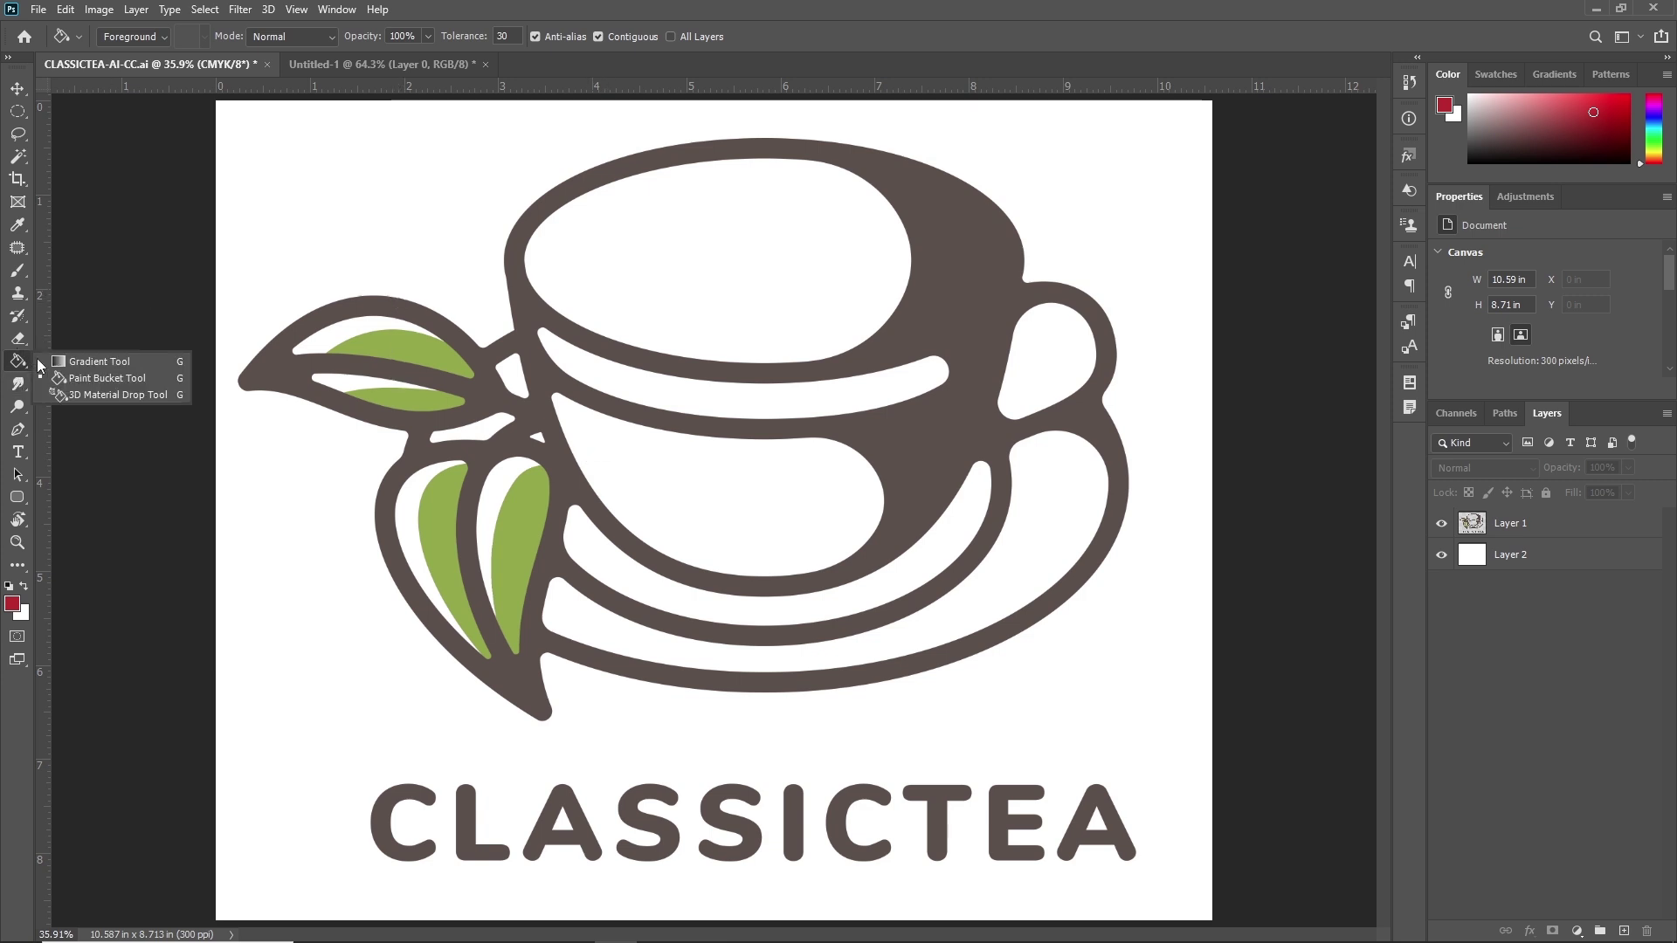
left_click(107, 378)
left_click(1520, 526)
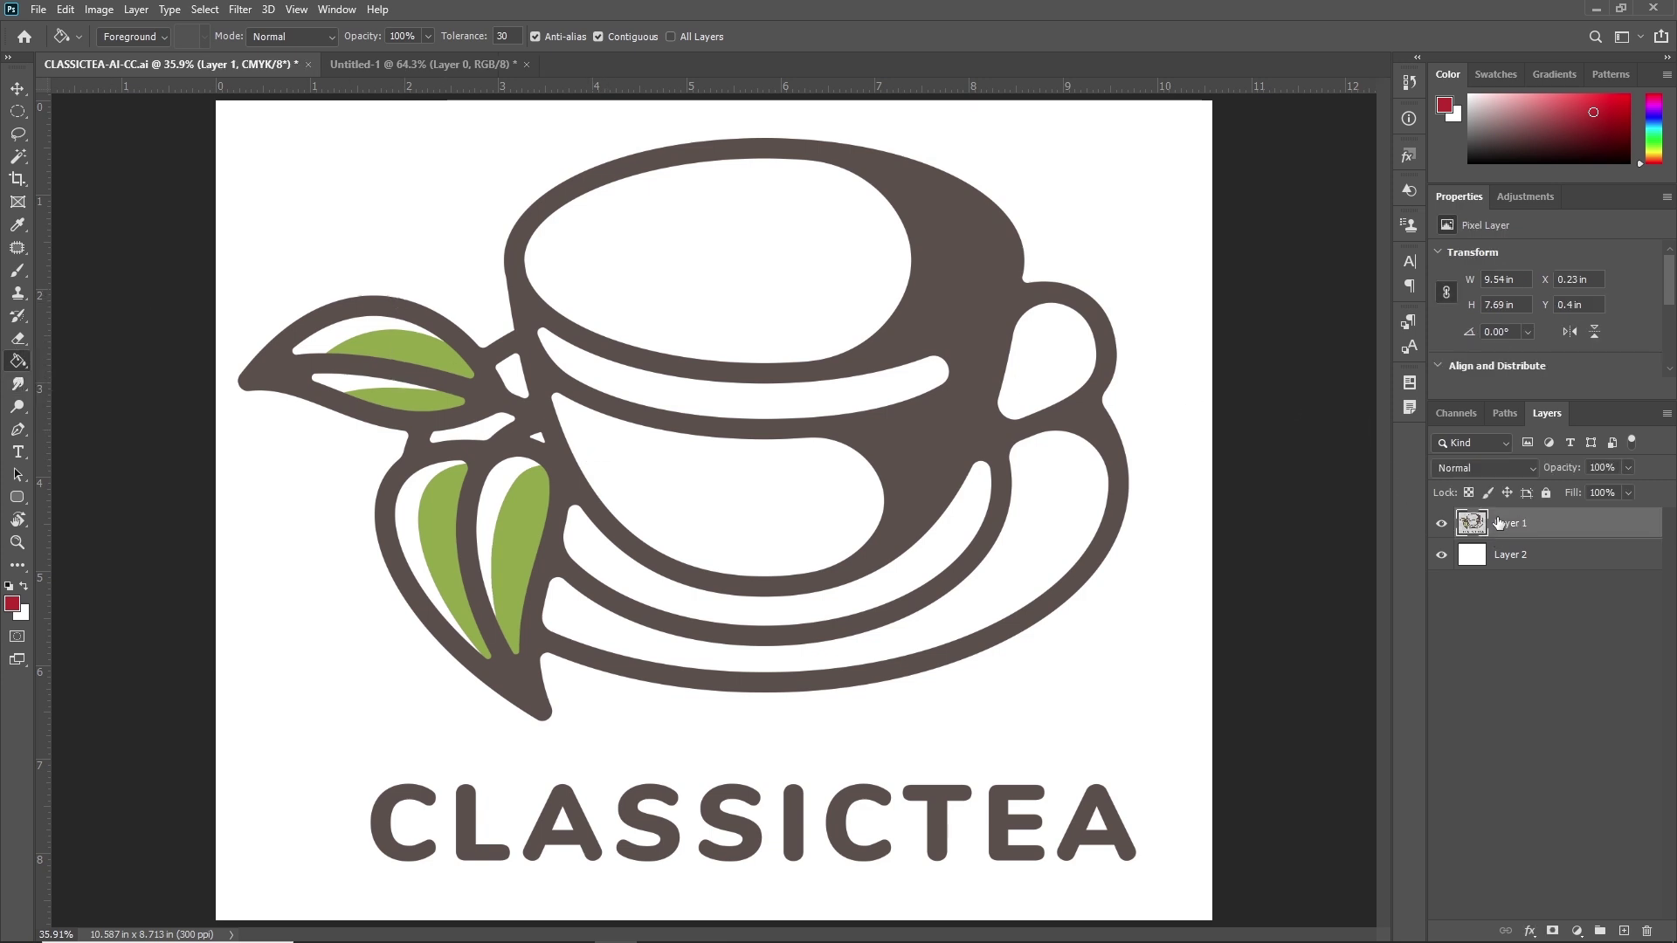
Fill the area around the cup logo with the red foreground colour, and undo that fill
left_click(1130, 210)
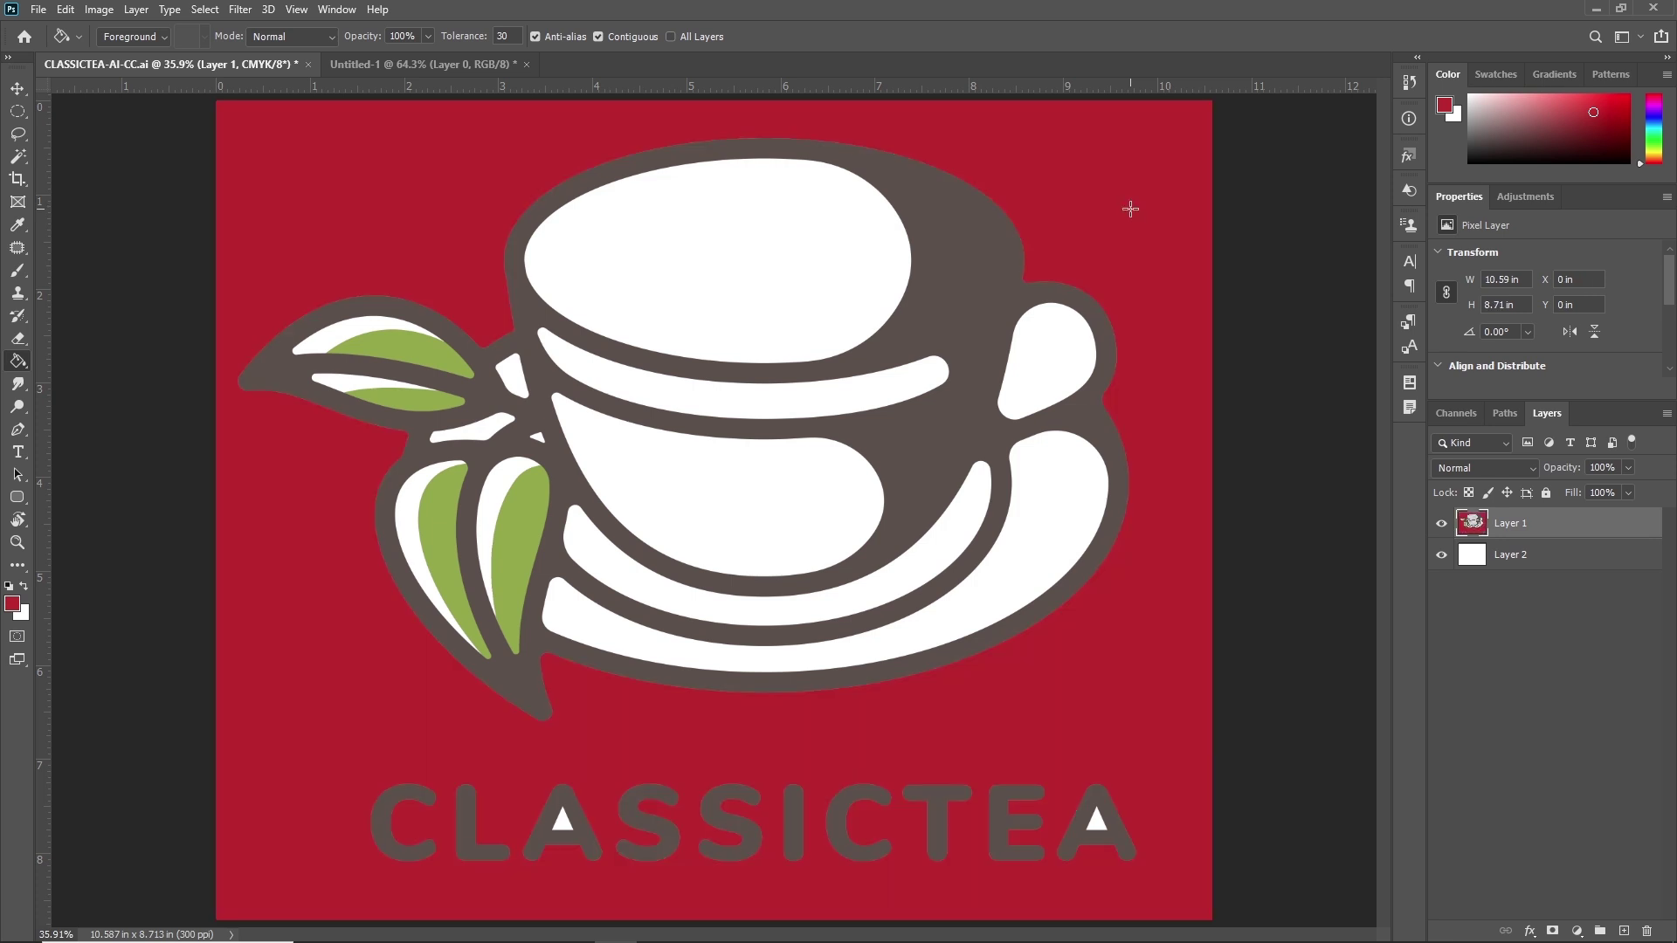
key("ctrl+z")
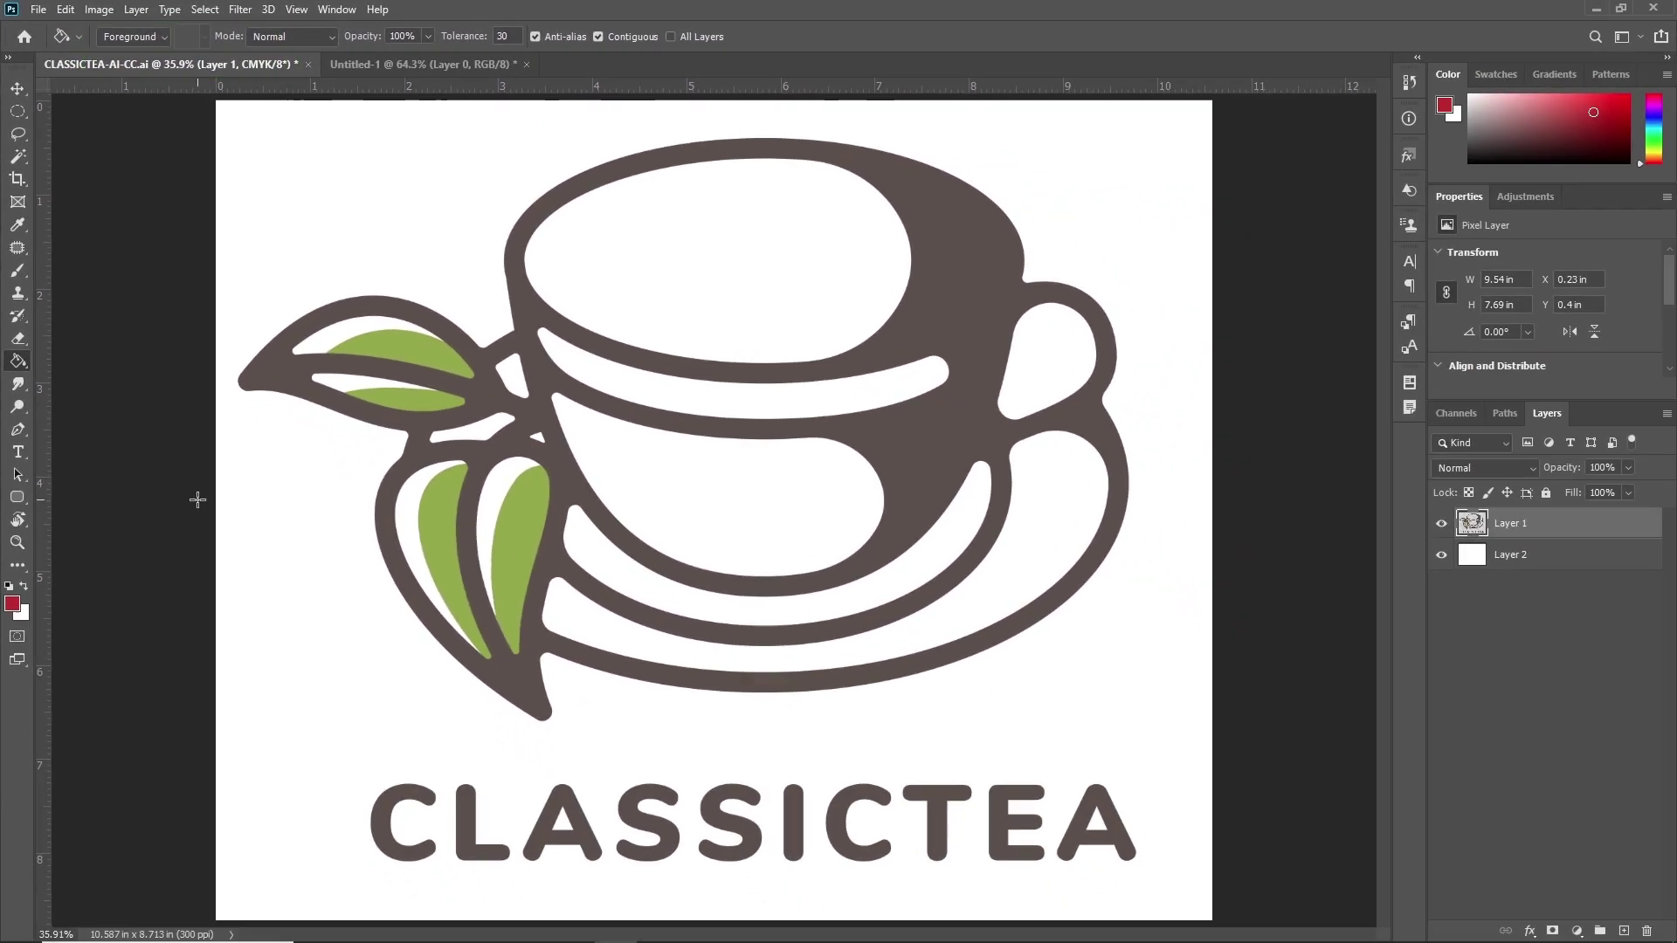
With the Paint Bucket tool active, set the foreground colour to a bright yellow-green
right_click(28, 368)
left_click(92, 380)
left_click(14, 609)
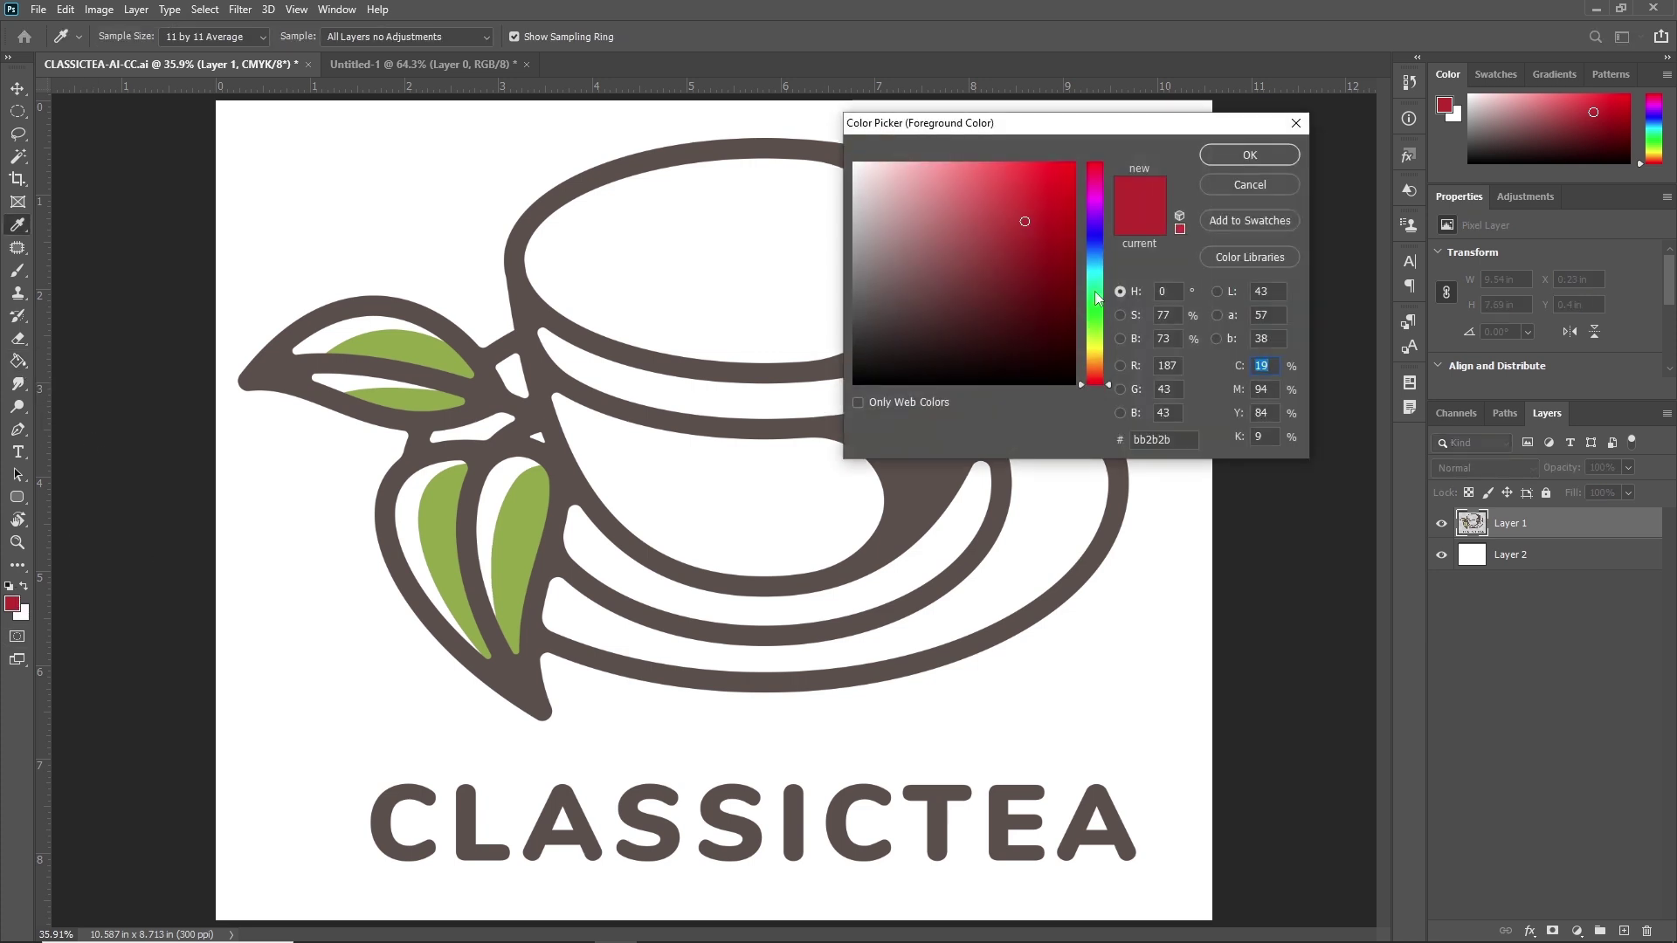
left_click(1095, 345)
left_click(1052, 193)
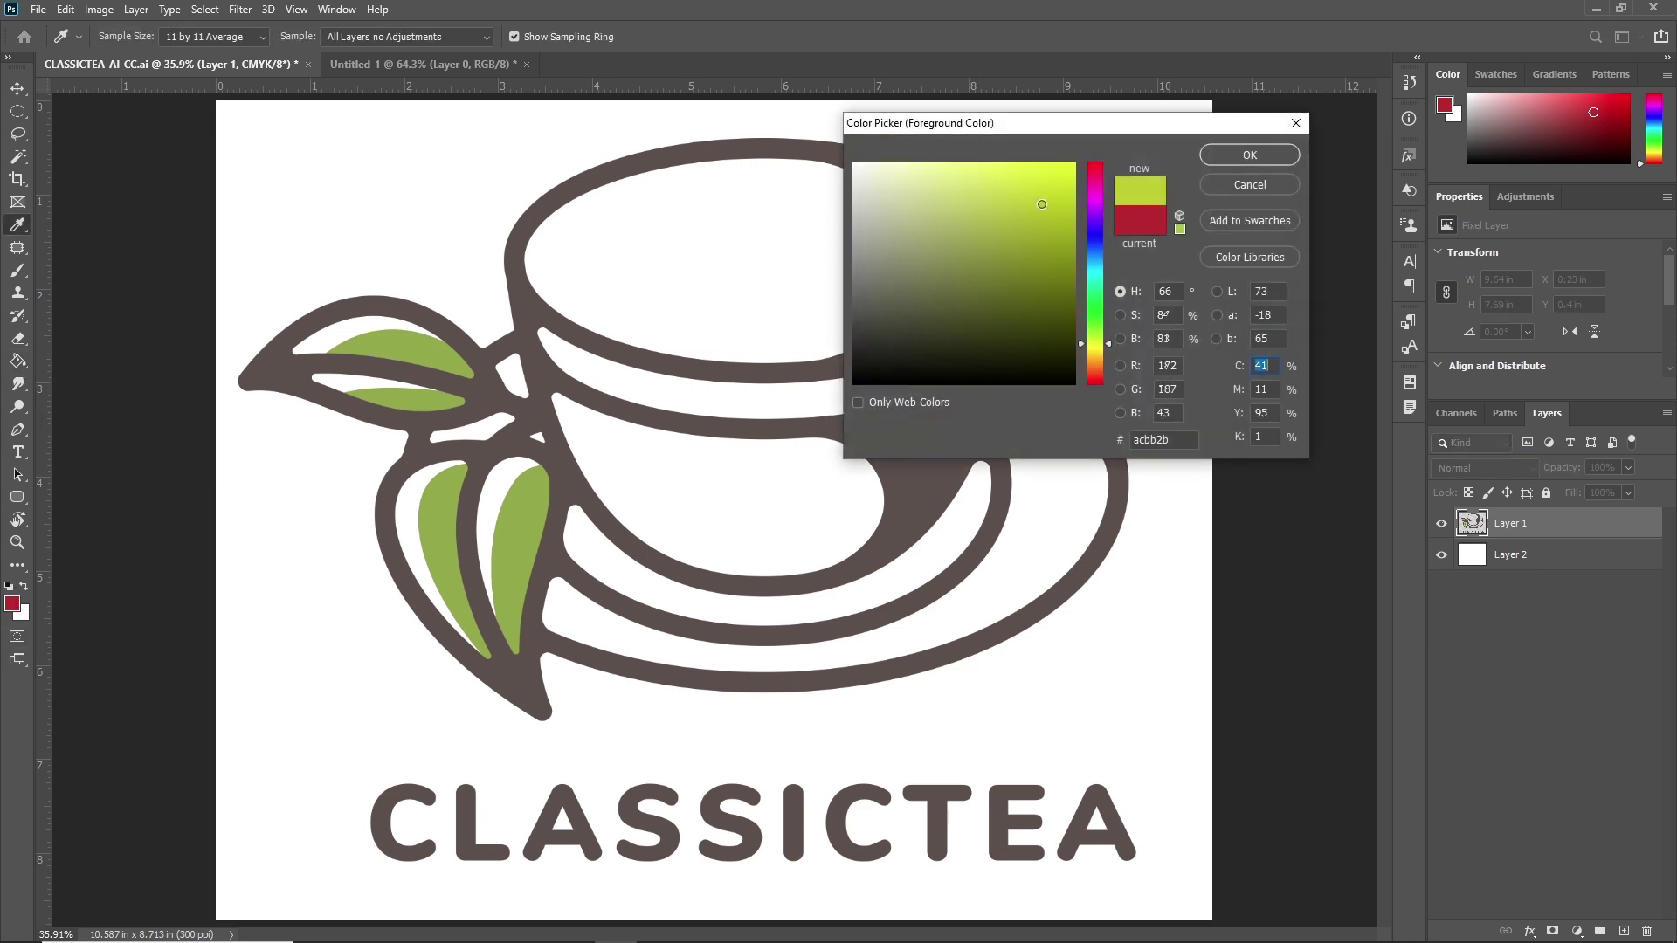
left_click(1241, 155)
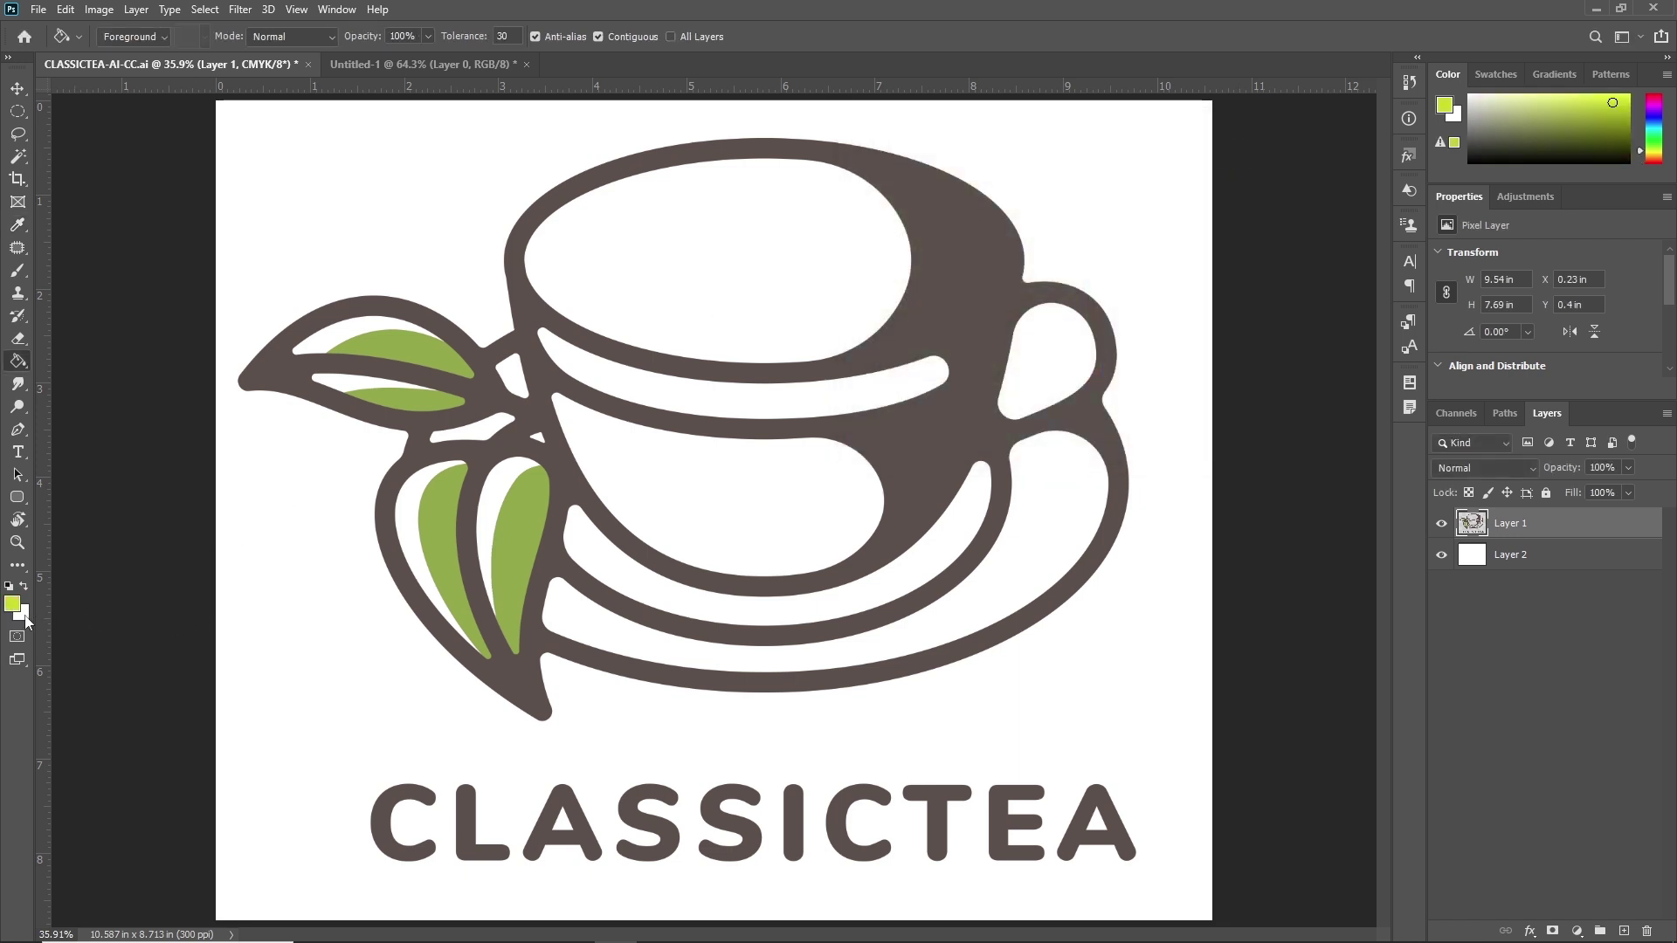
Fill the area around the cup logo with the yellow-green foreground colour, and undo that fill
left_click(322, 186)
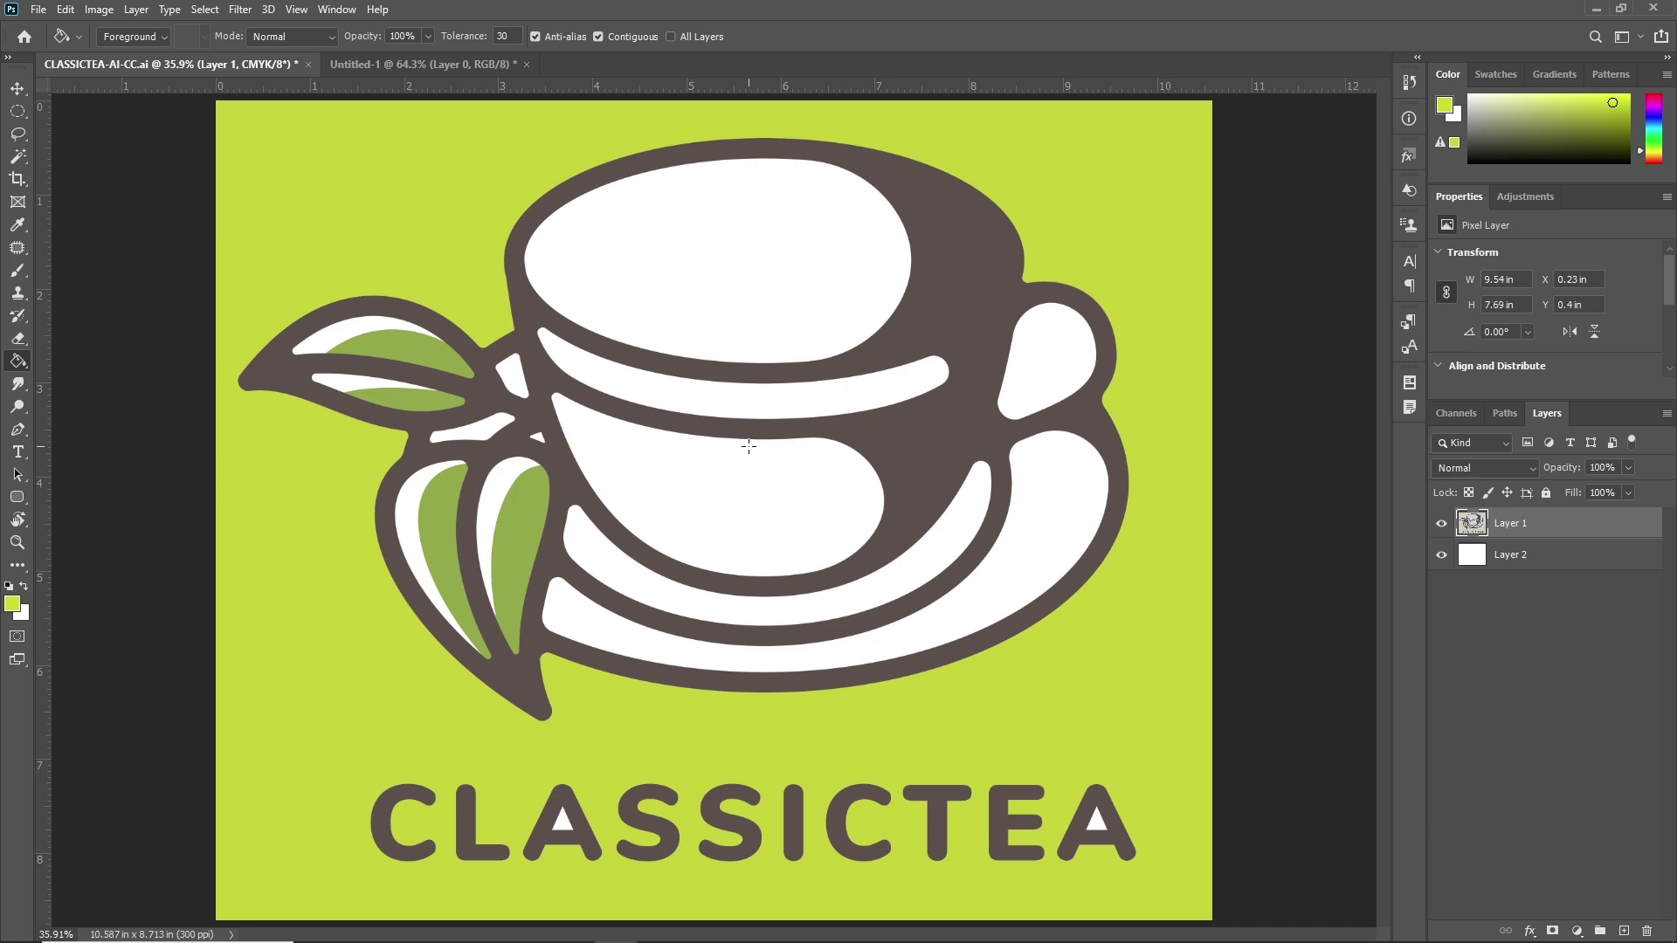
key("ctrl+z")
Set the Paint Bucket's fill source to Pattern, expand the Grass and Water pattern groups, and check the pattern import options
left_click(139, 38)
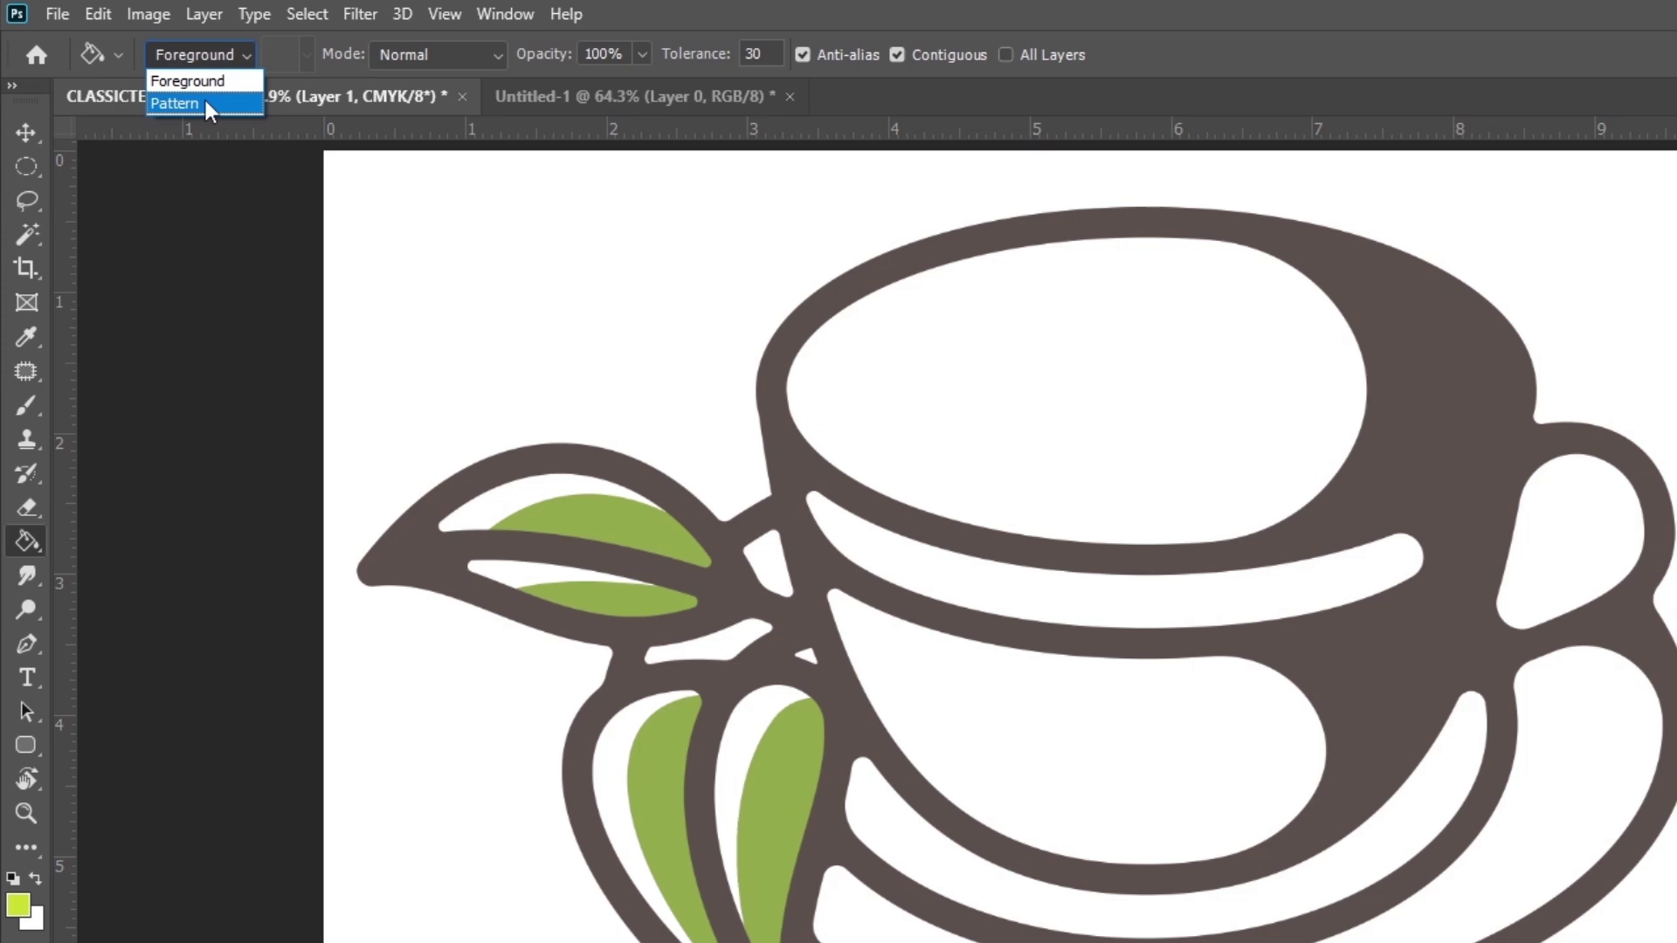
left_click(210, 104)
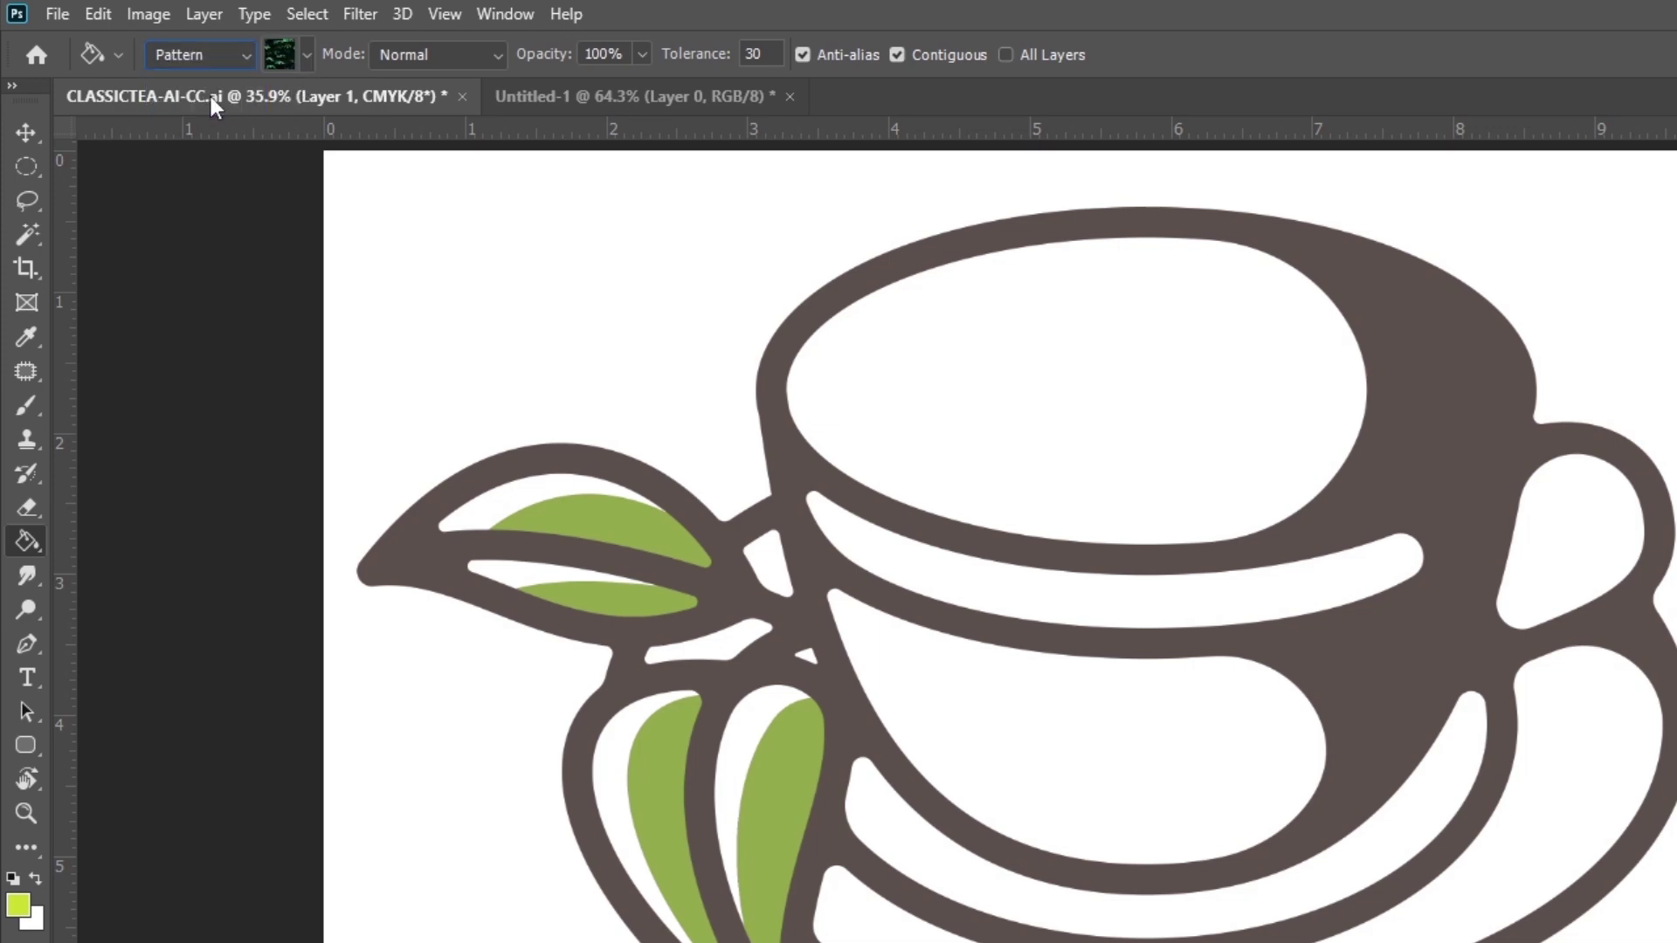
left_click(307, 55)
left_click(29, 190)
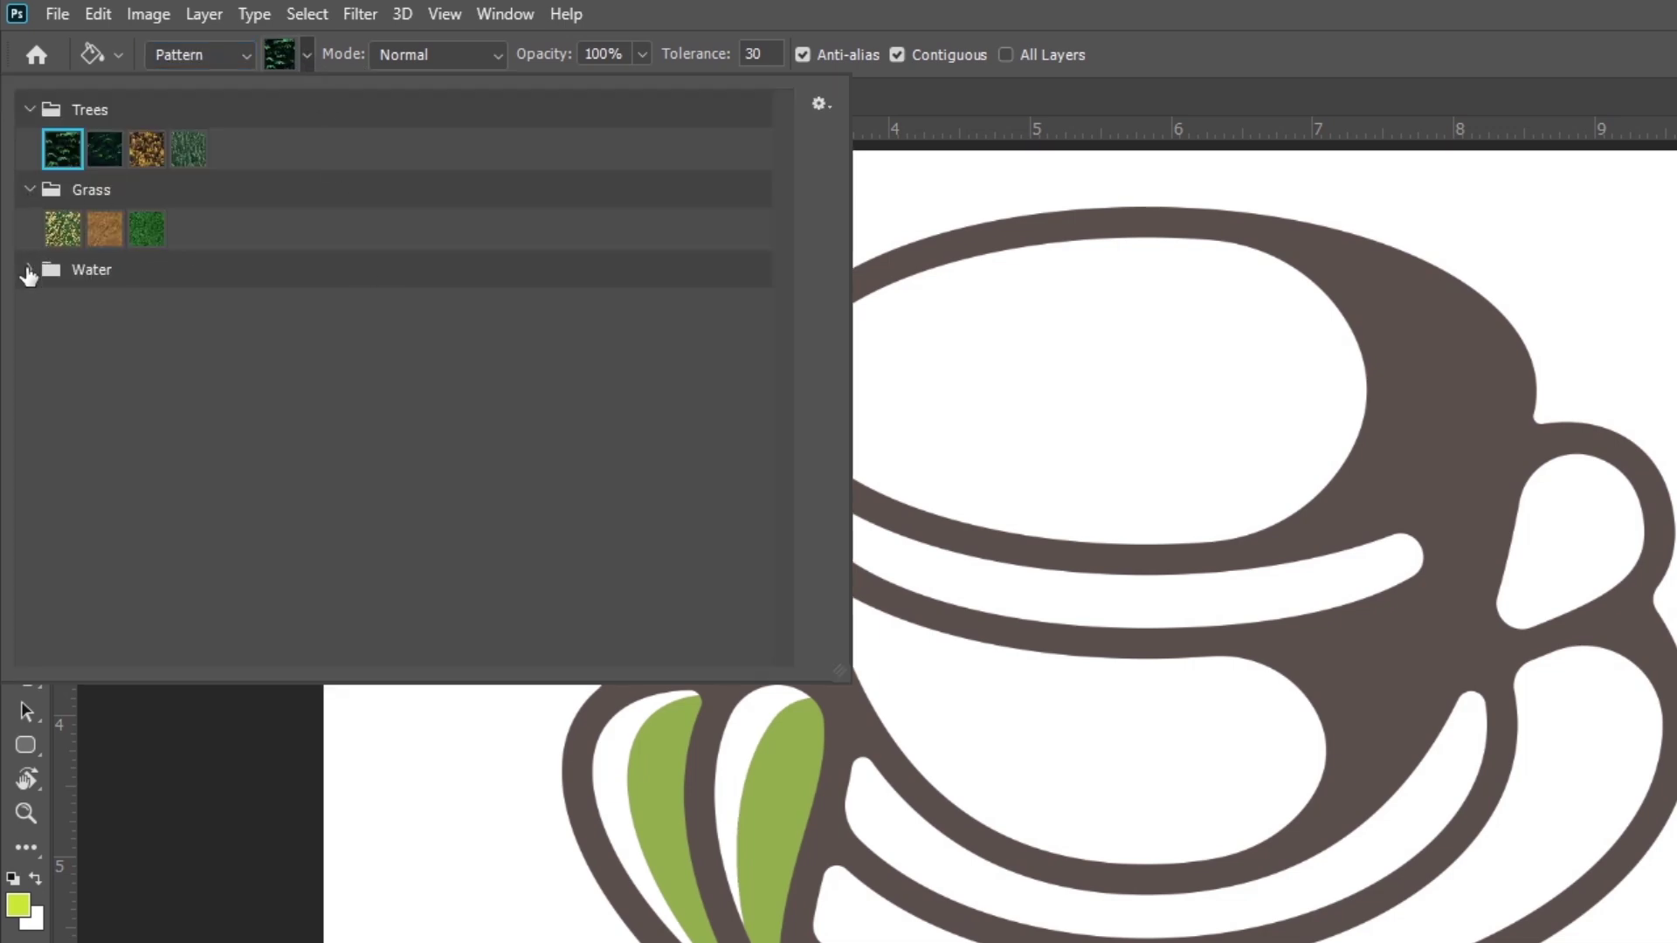
left_click(29, 271)
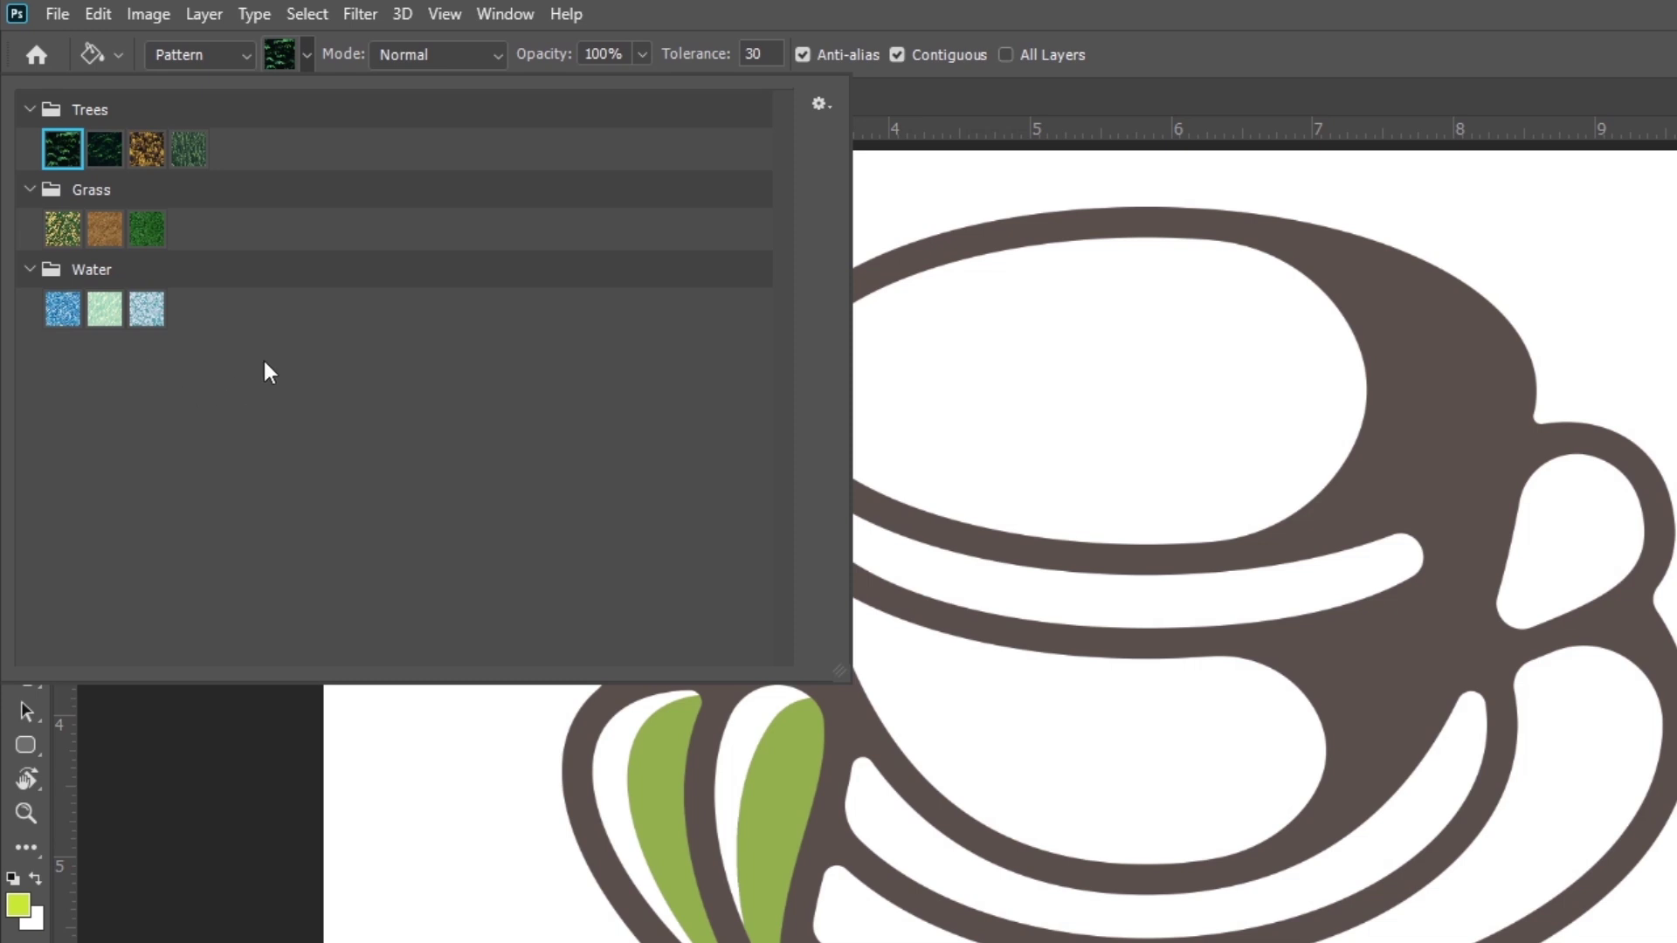
left_click(826, 105)
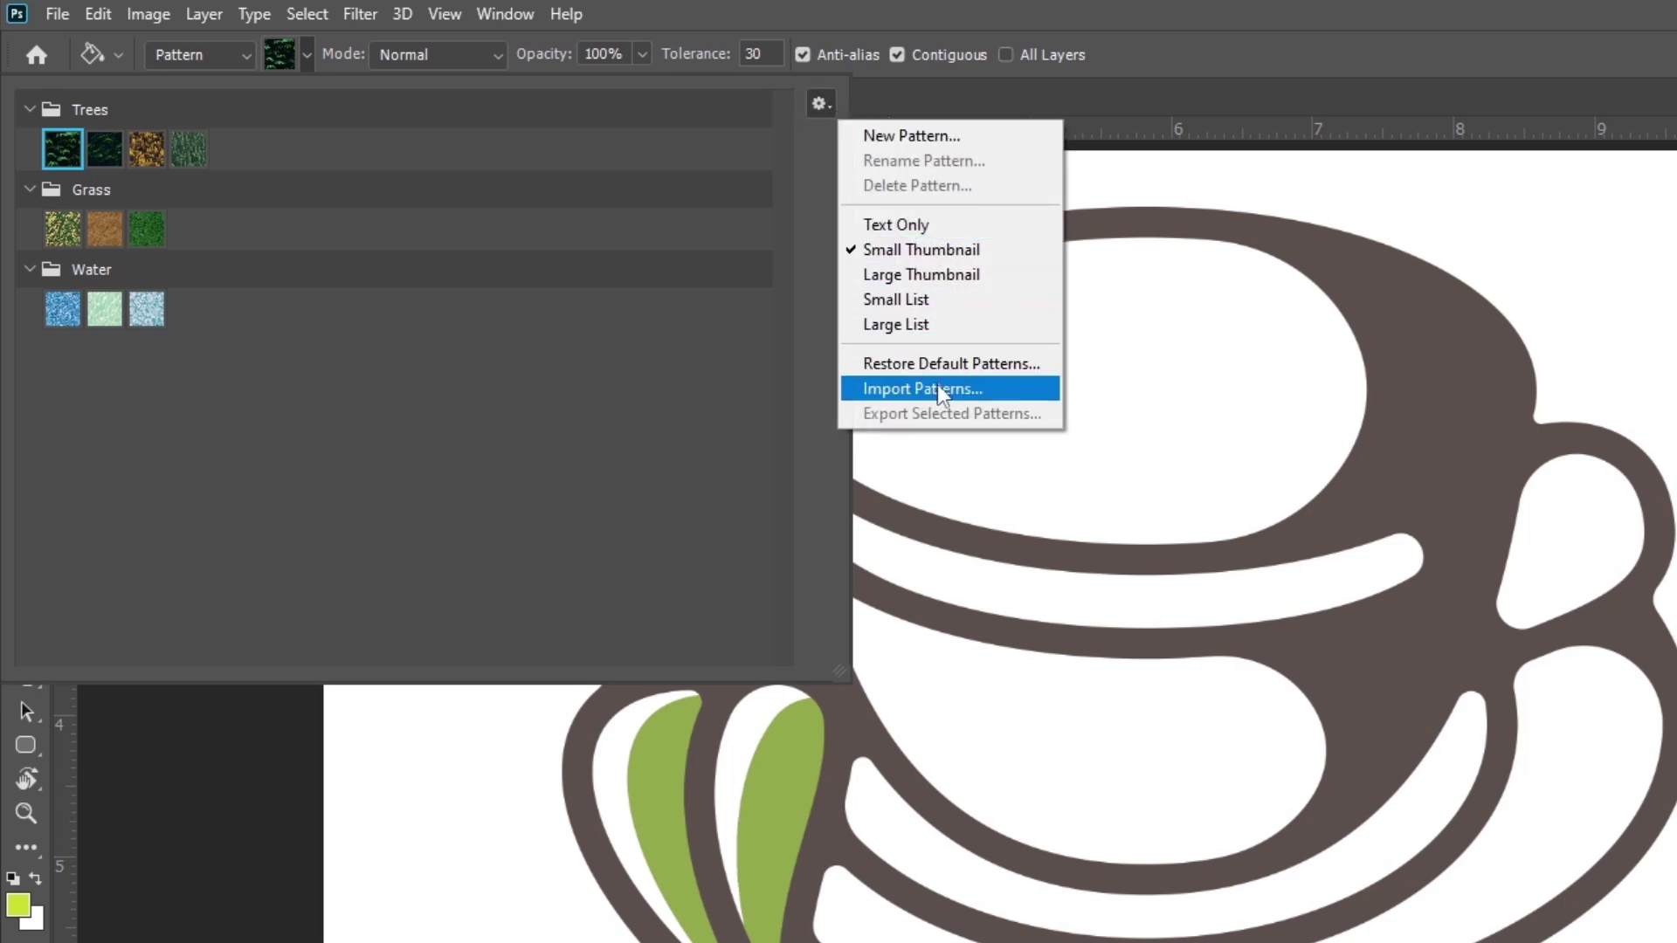
left_click(821, 104)
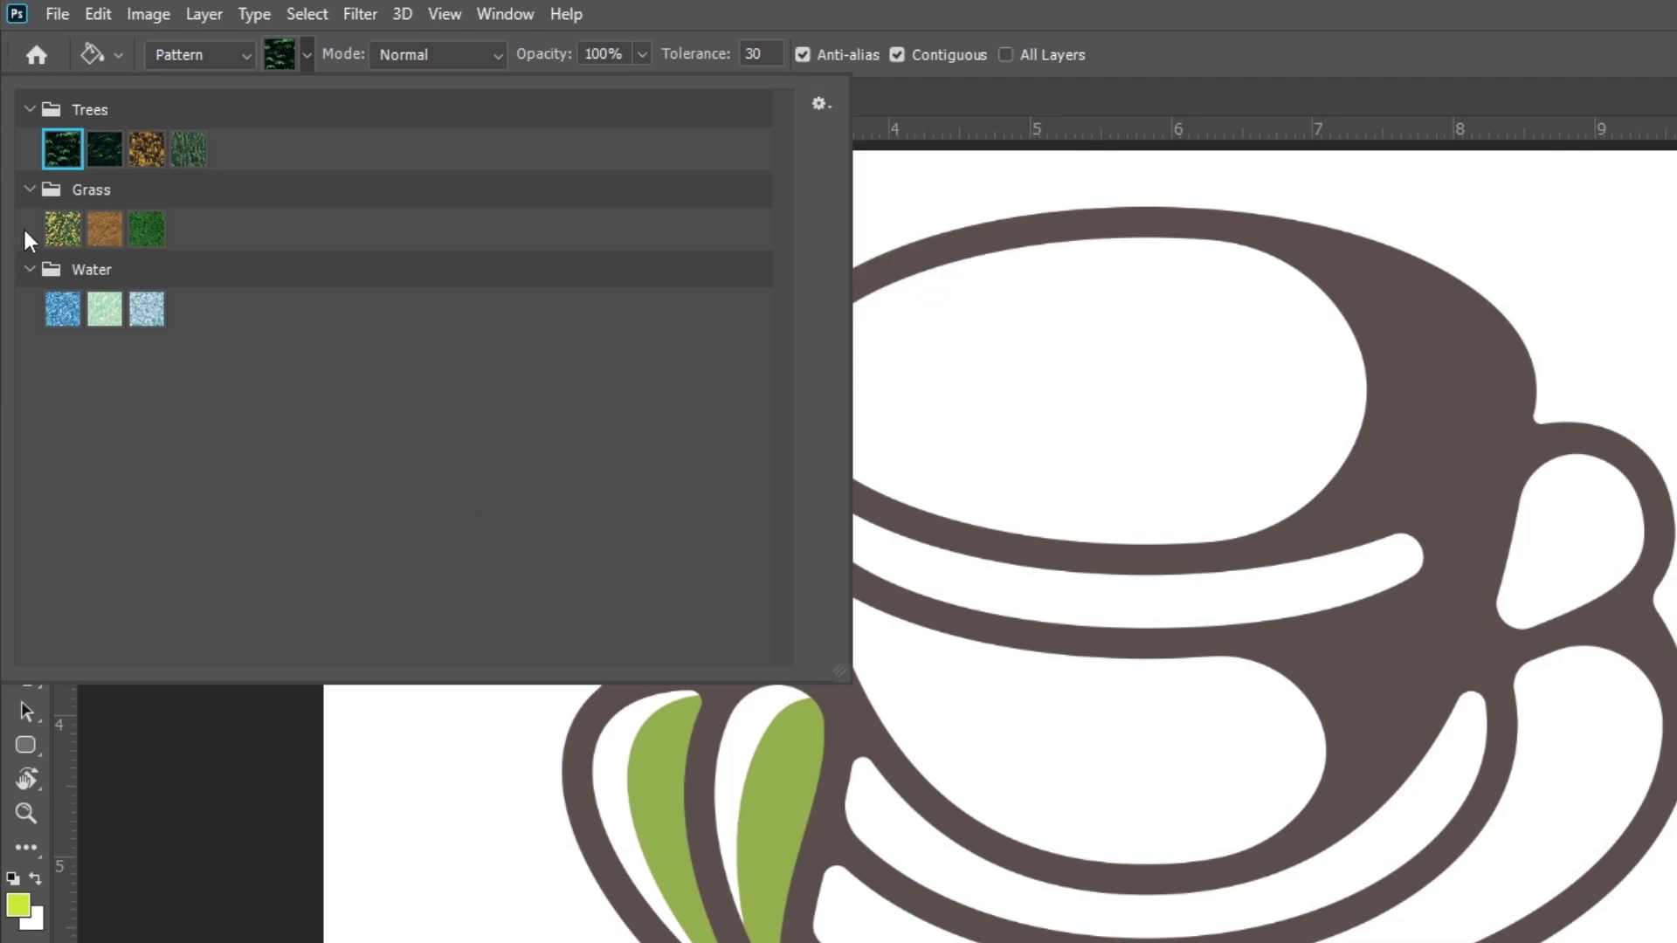
Fill the area around the cup logo with the first Trees pattern, and undo that fill
double_click(67, 156)
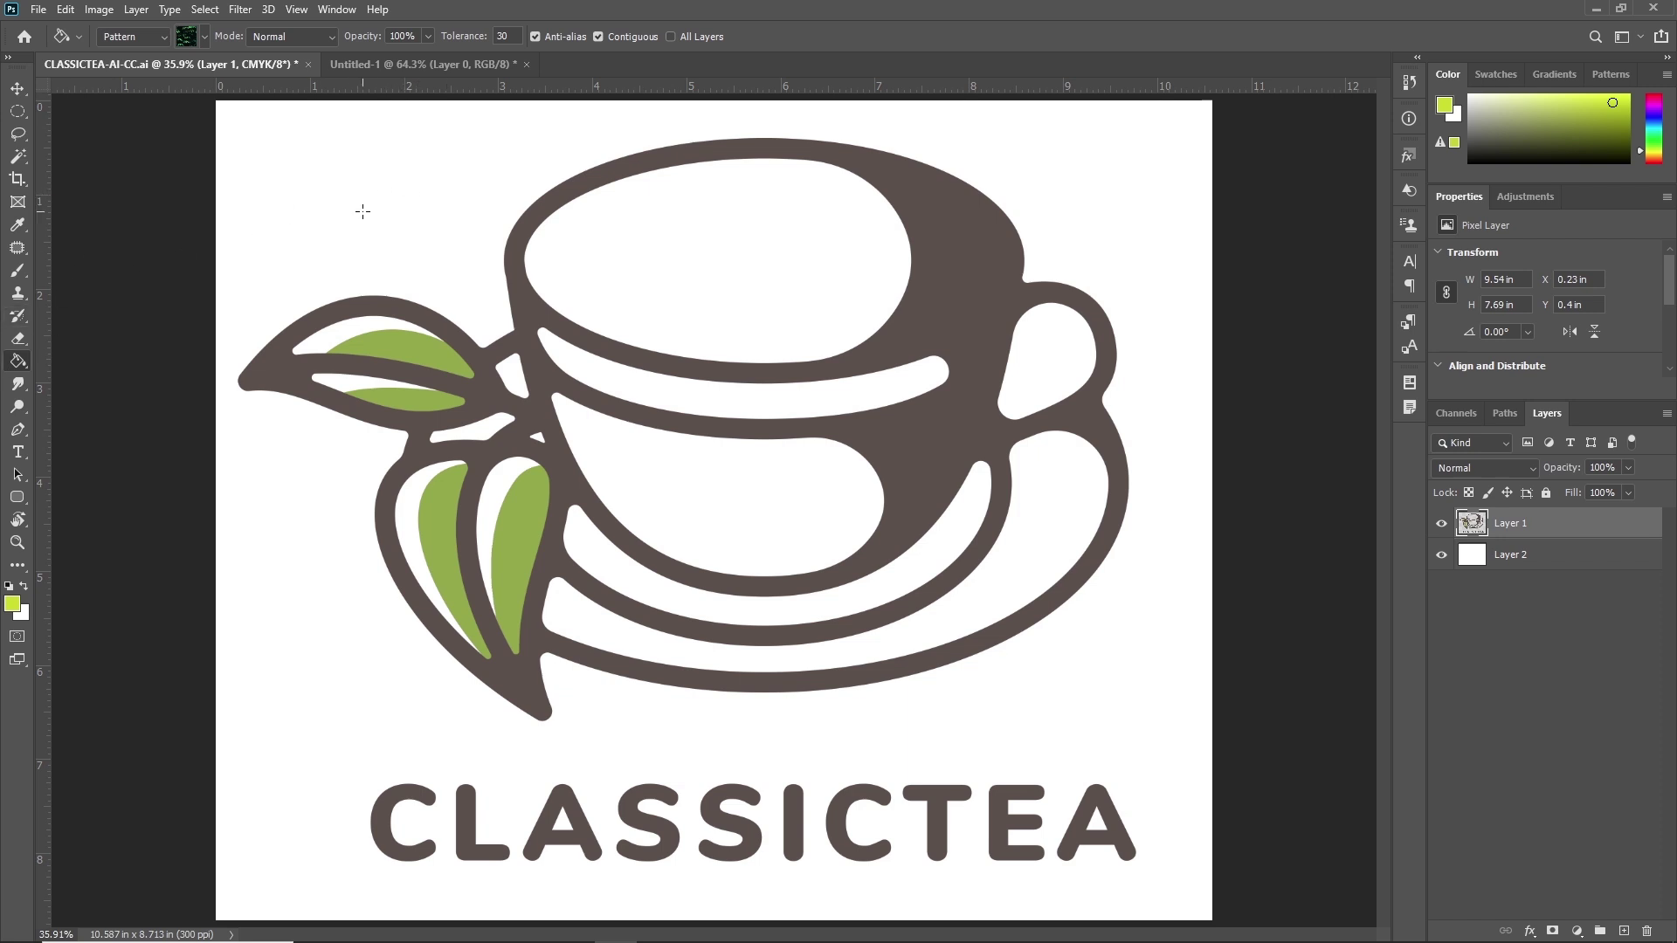
left_click(362, 211)
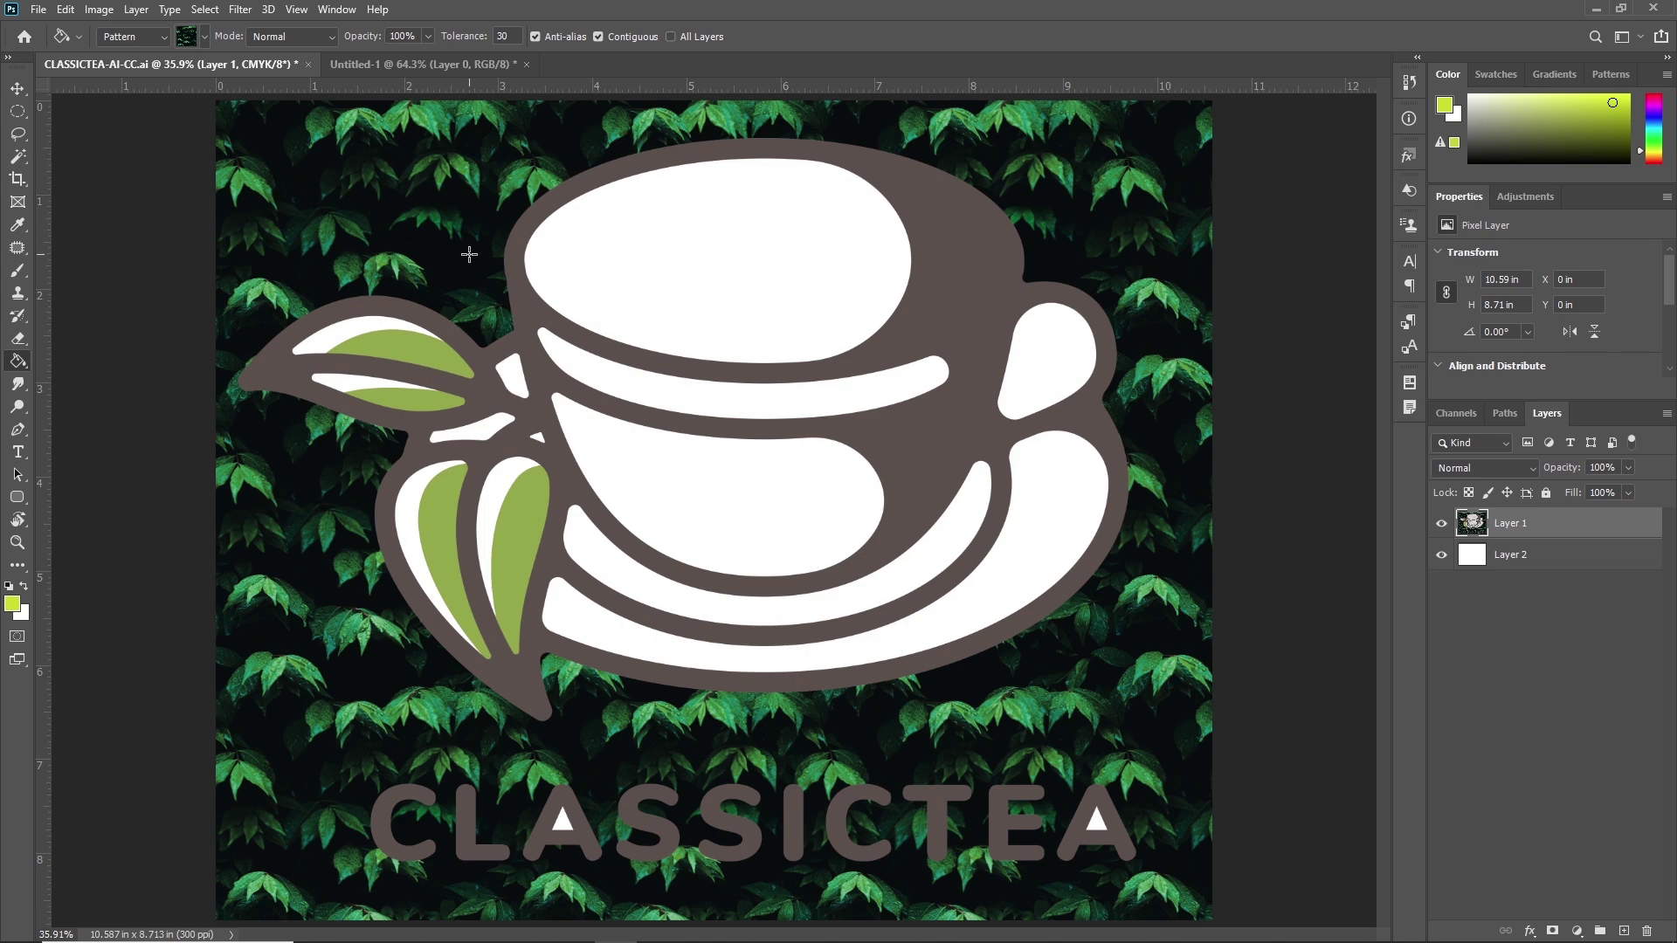
key("ctrl+z")
Fill the cup's opening with the first Grass pattern, and undo that fill
left_click(205, 37)
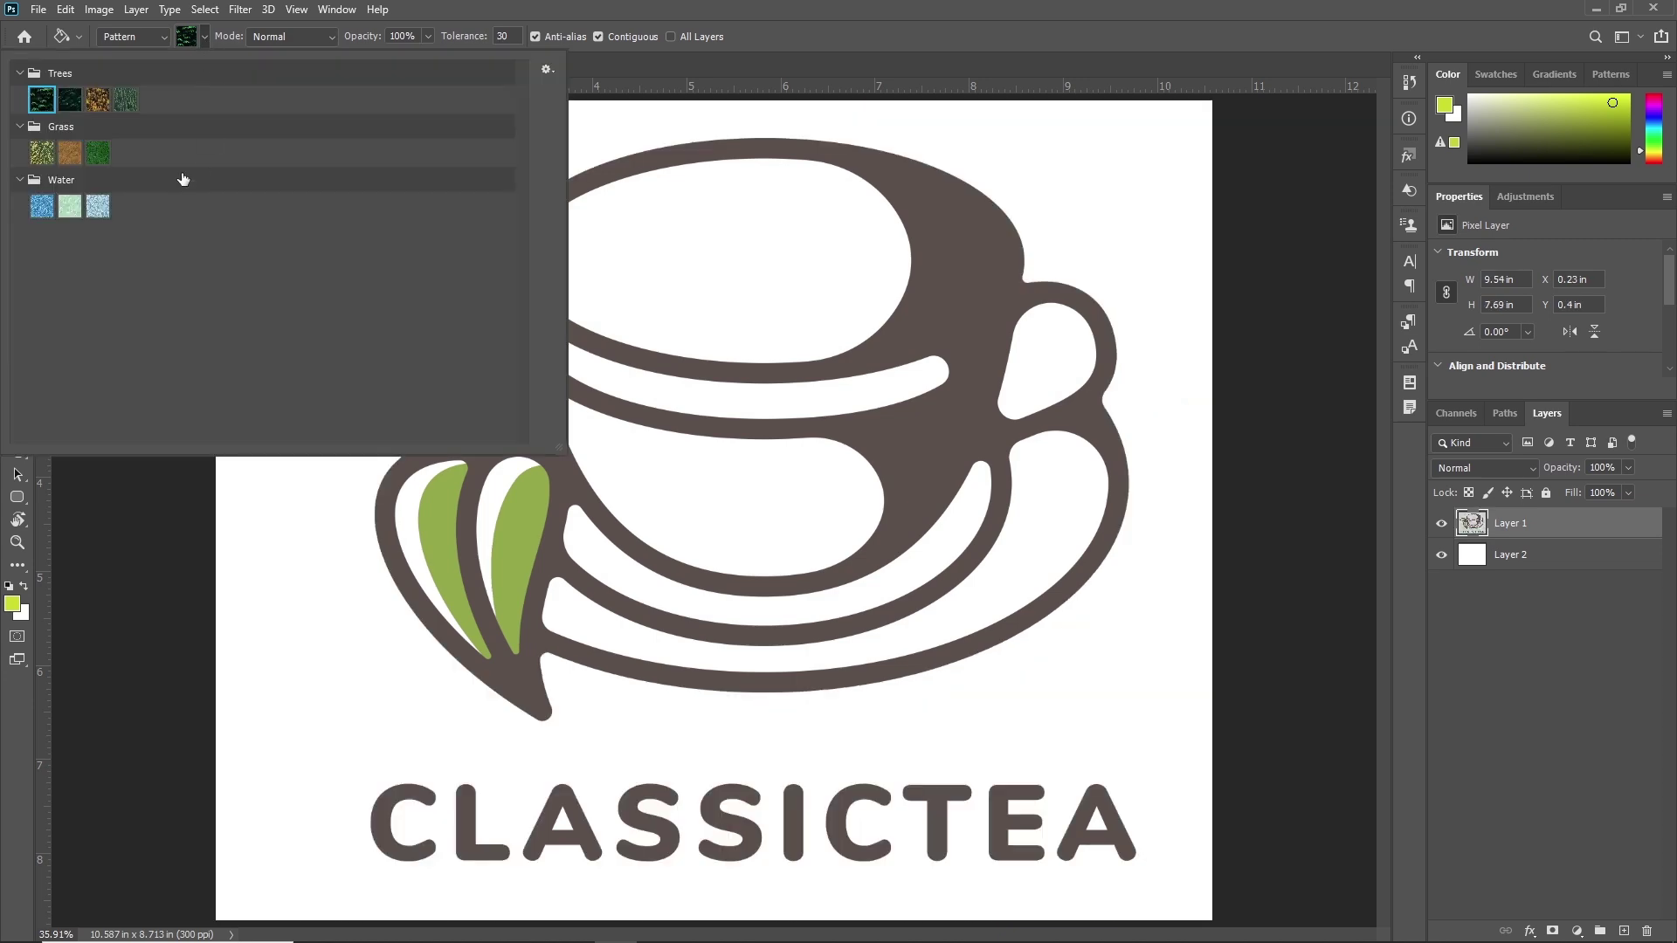
left_click(42, 152)
key("Return")
left_click(699, 278)
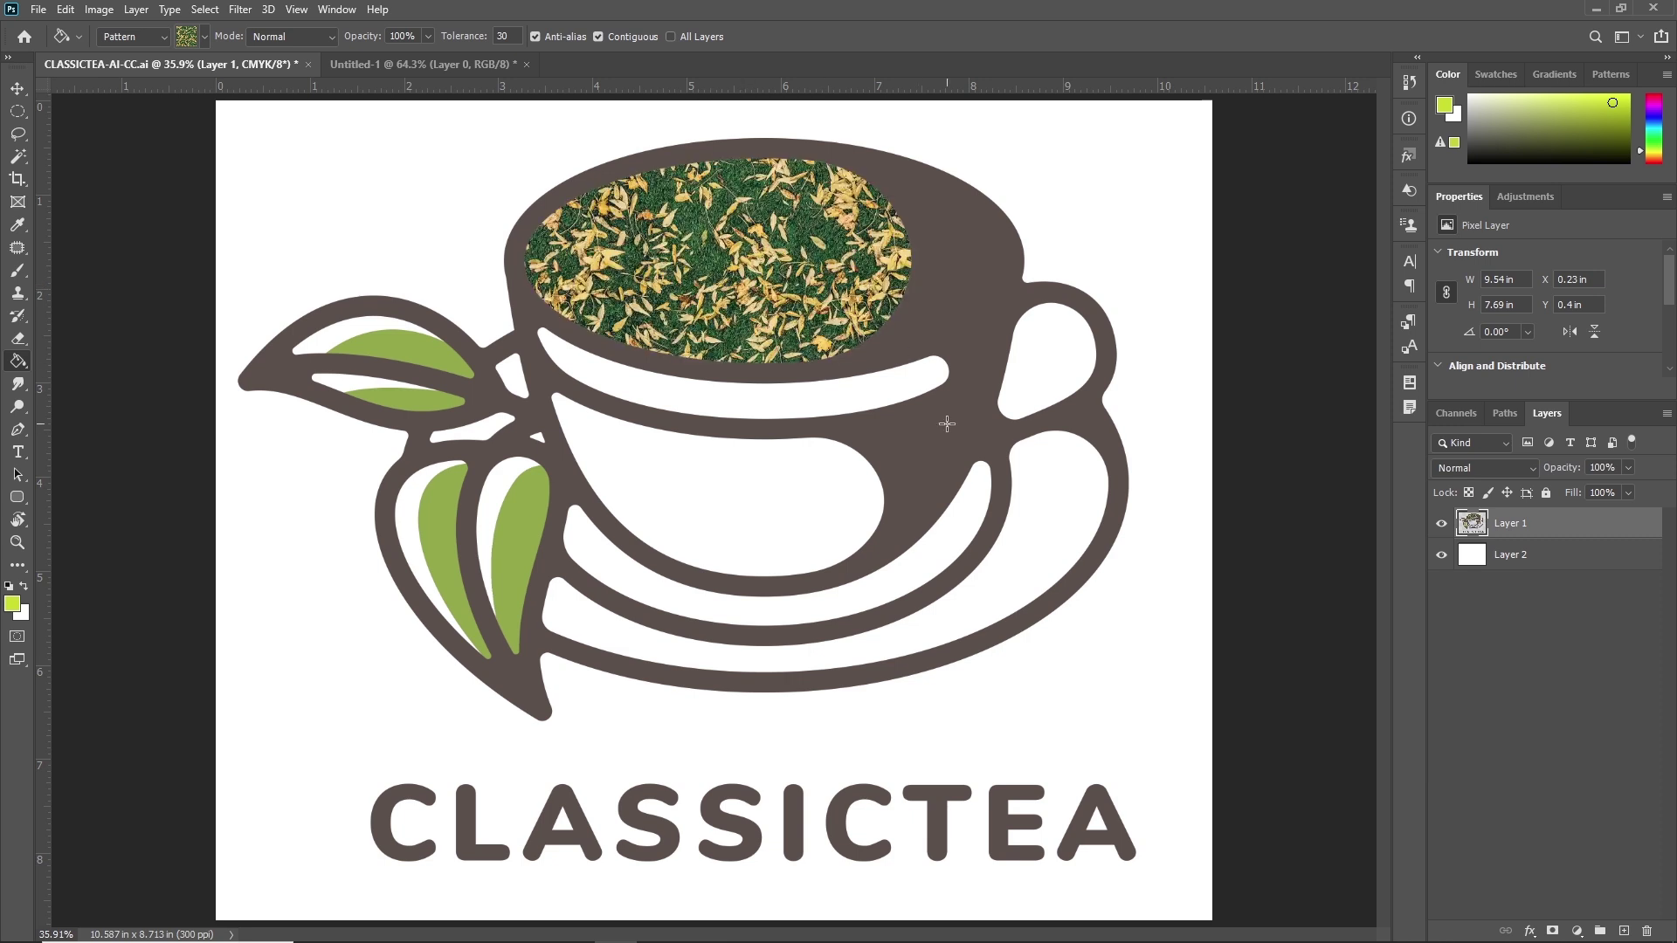
key("ctrl+z")
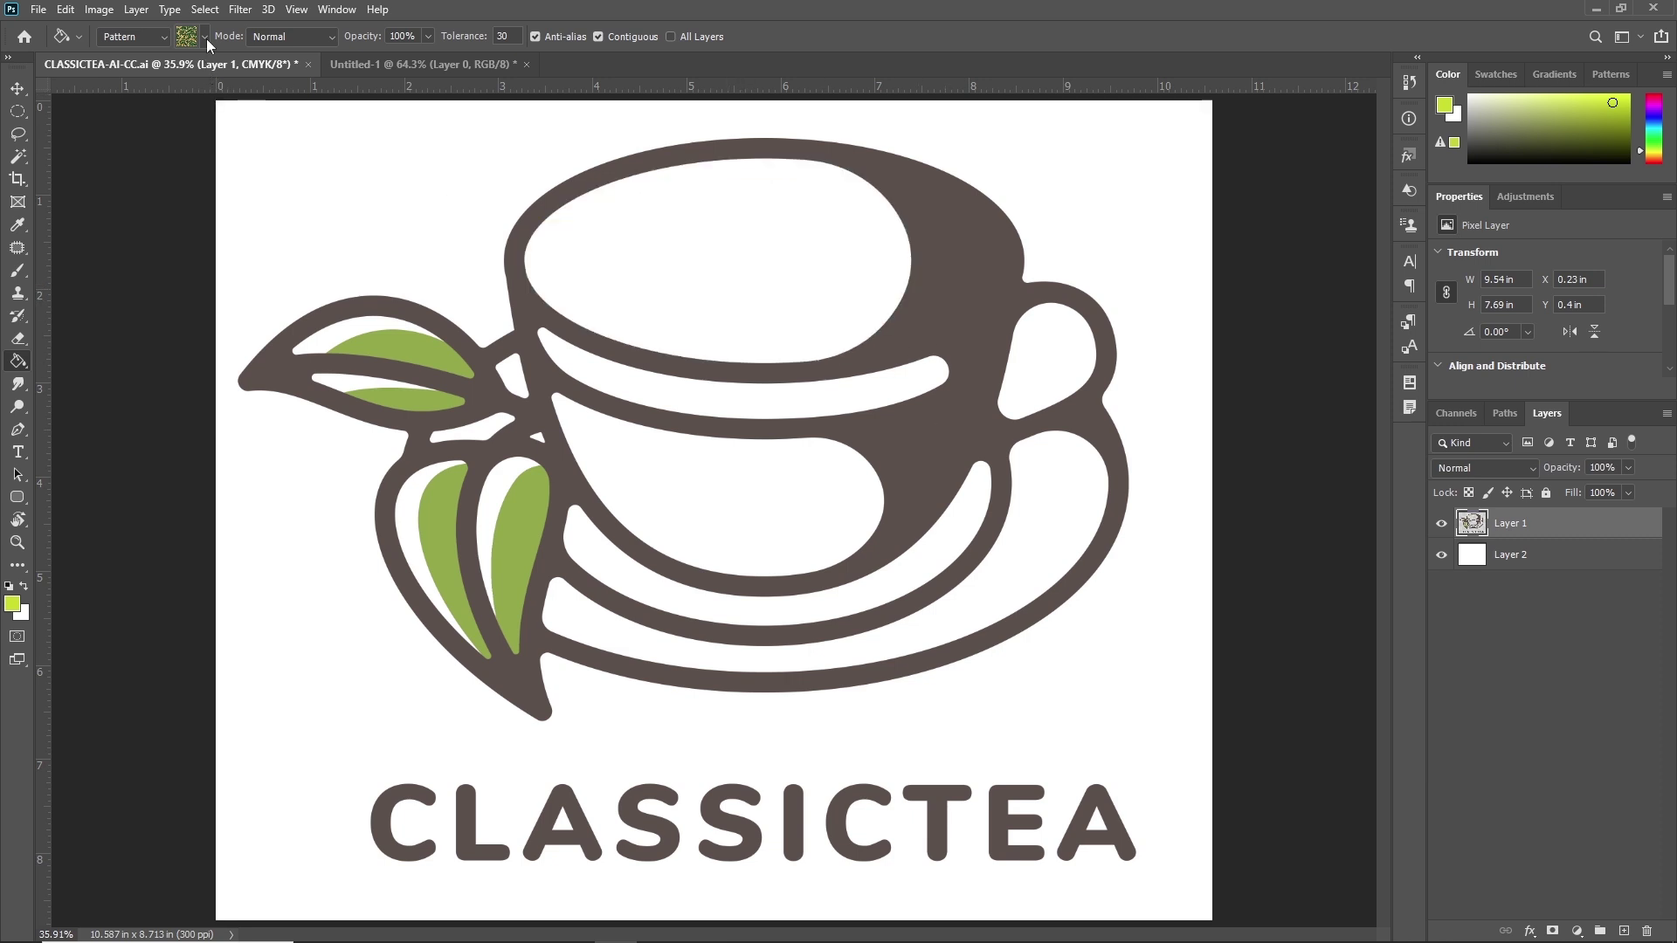
Choose the blue Water pattern, fill the cup's opening with it, and undo that fill
left_click(205, 37)
left_click(42, 206)
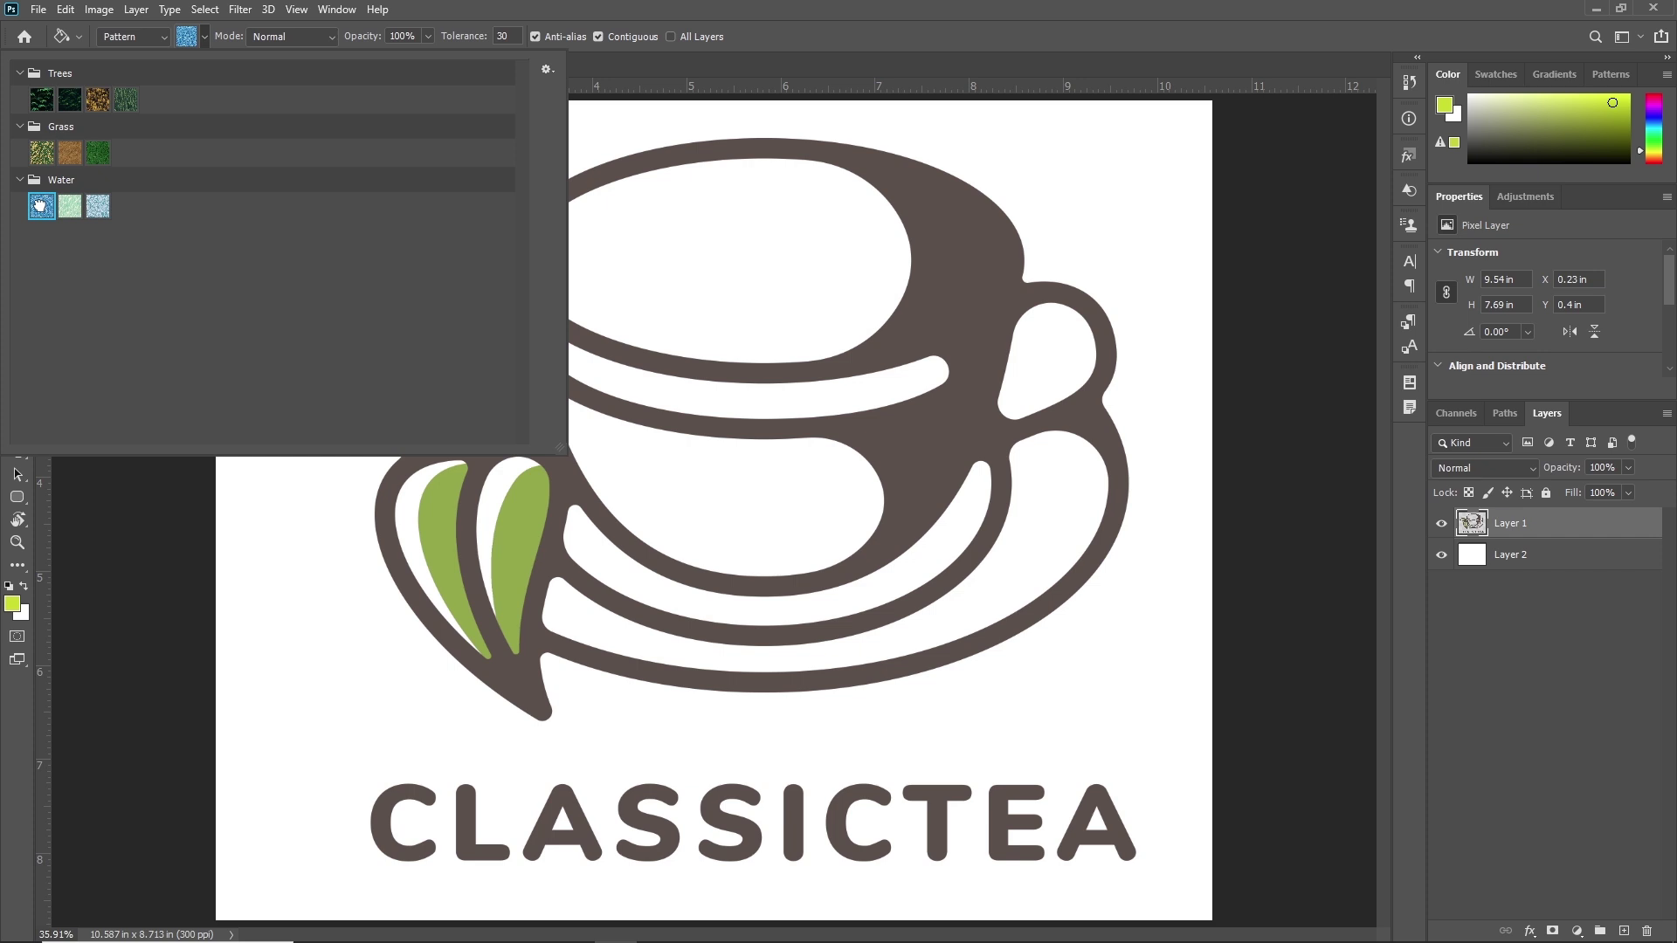
left_click(646, 237)
left_click(646, 237)
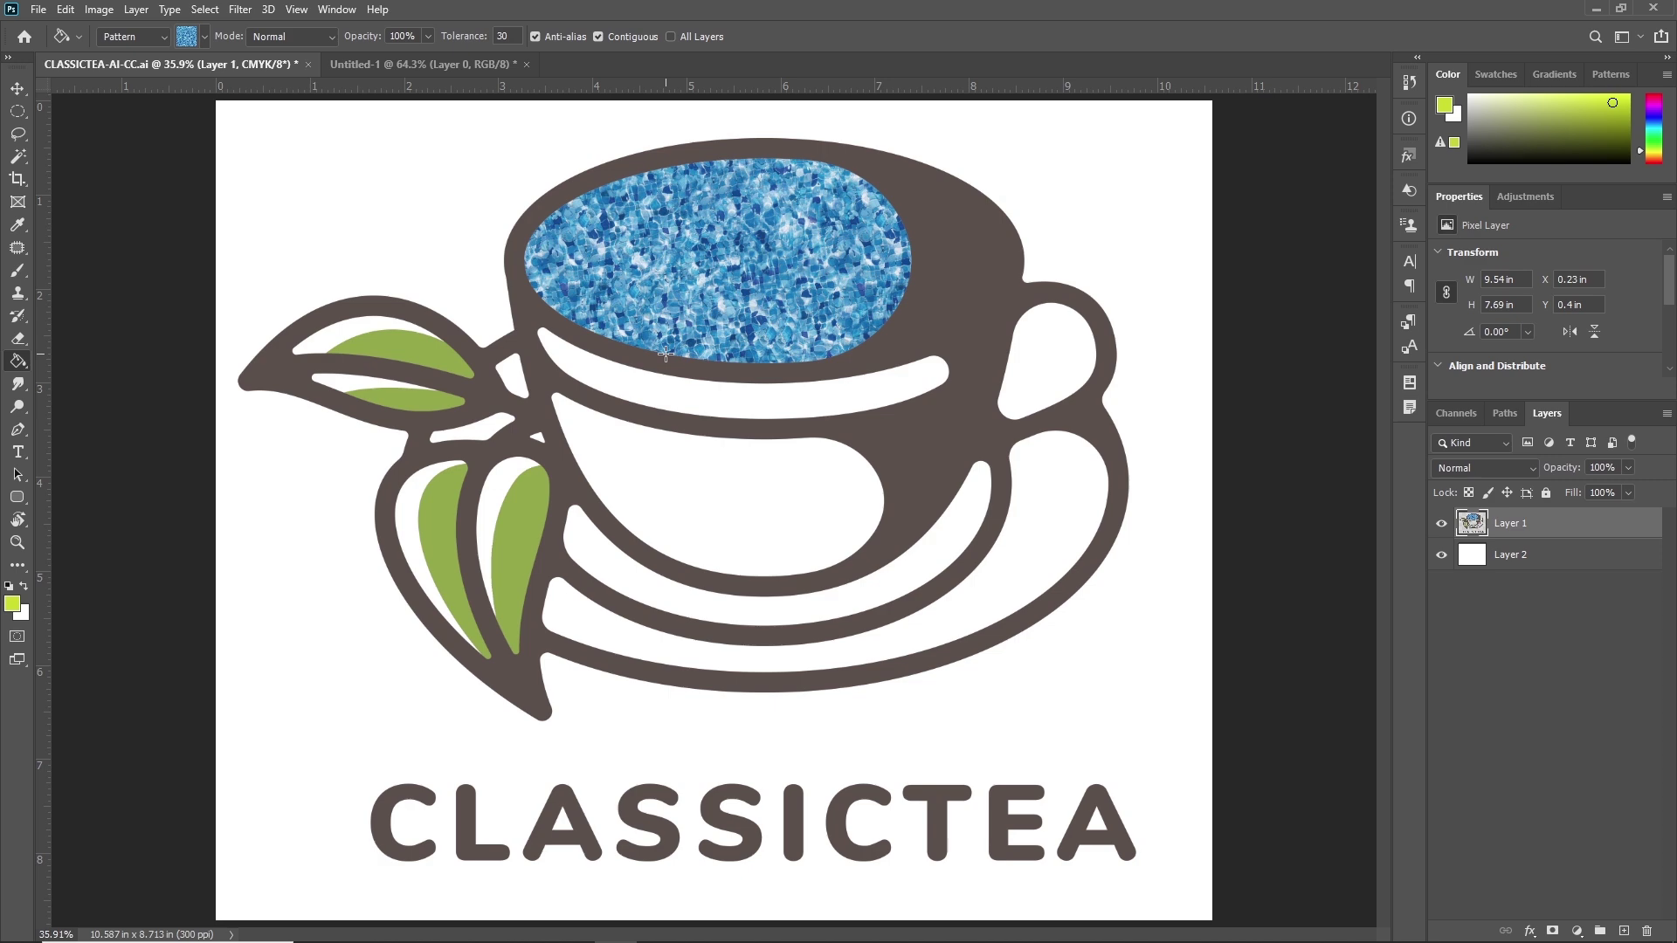
key("ctrl+z")
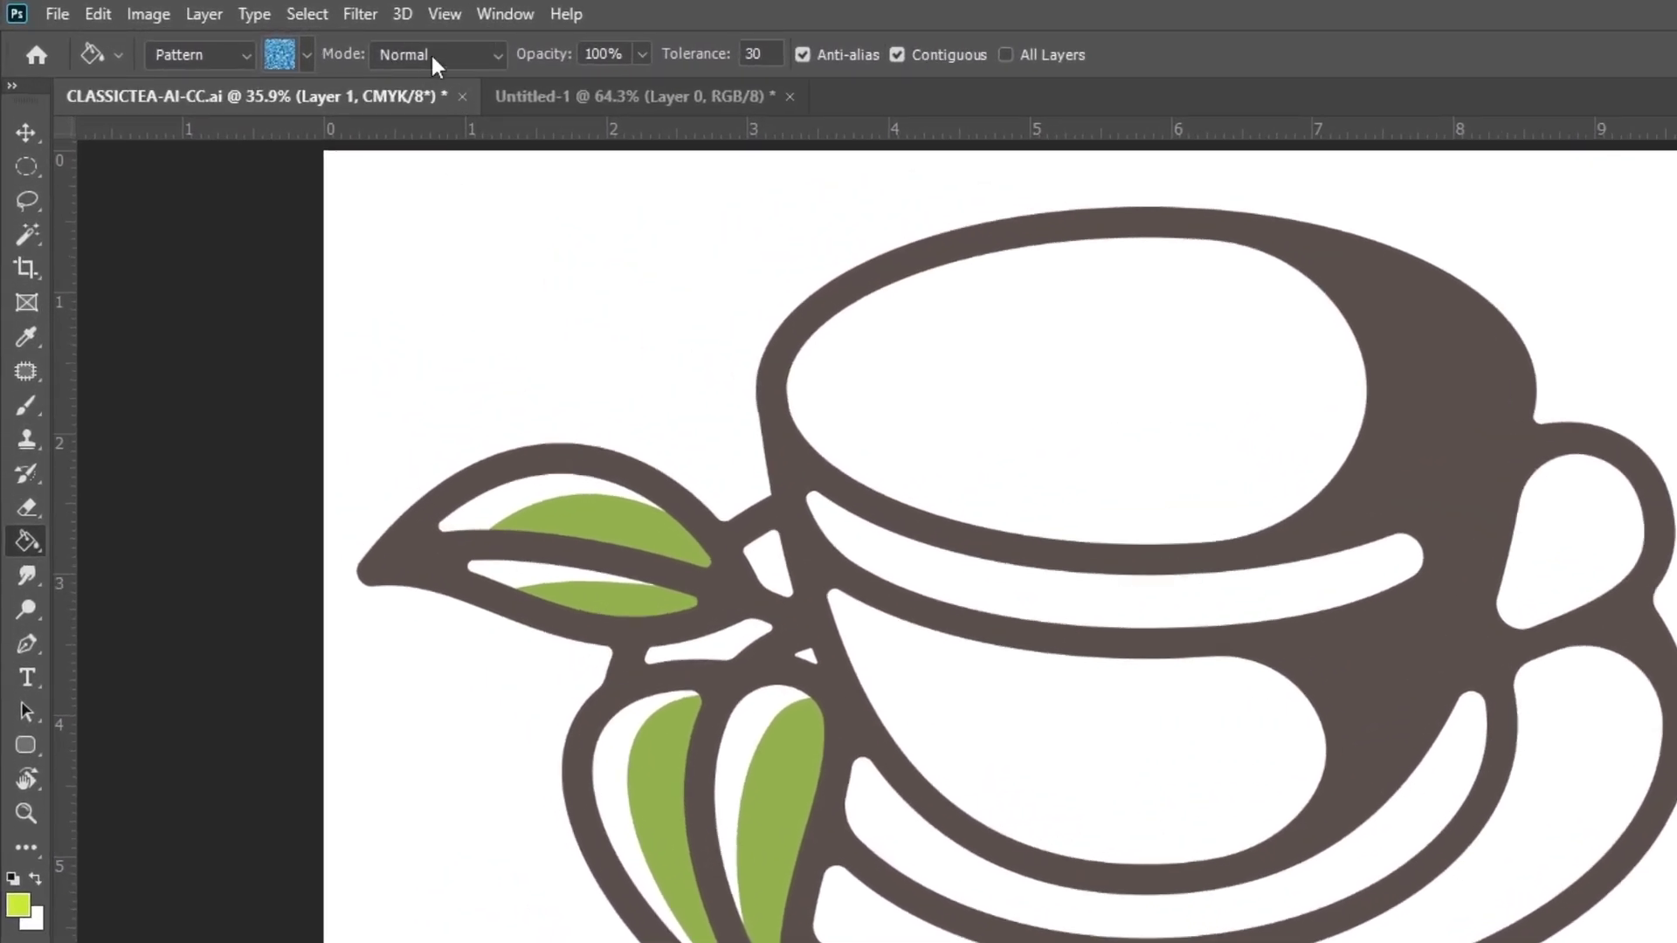
Review the blending modes available for the Paint Bucket fill
left_click(431, 52)
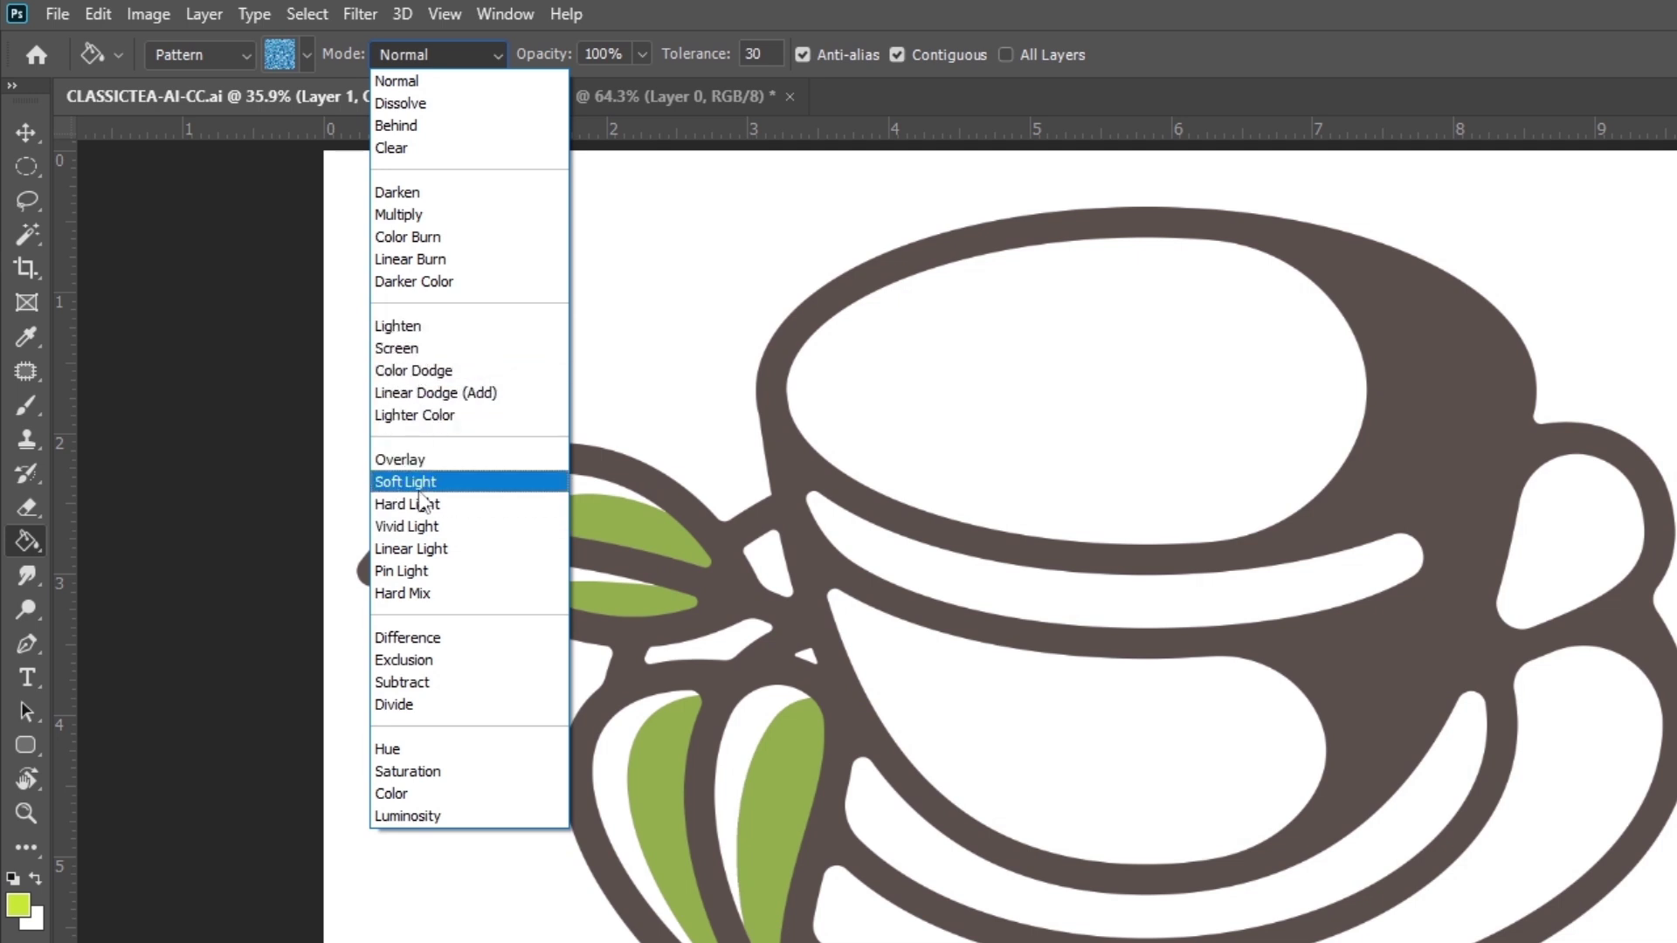
left_click(400, 54)
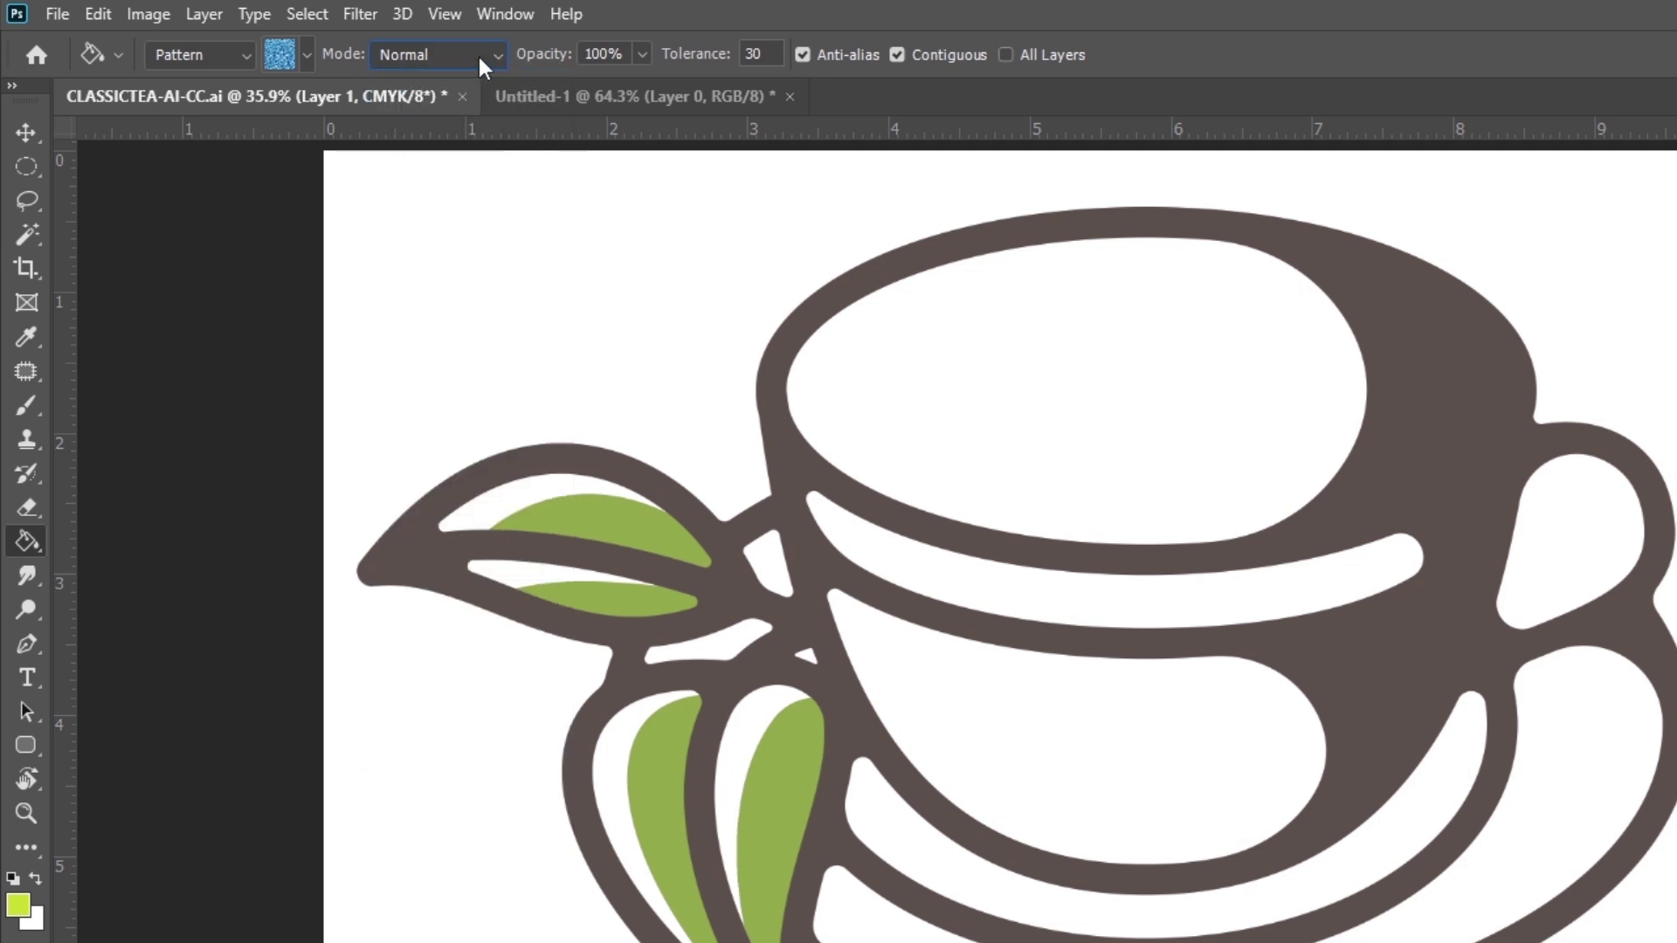
Set the Paint Bucket's opacity to 1% and fill the cup's opening with the blue Water pattern
left_click(642, 55)
left_click_drag(480, 97, 551, 98)
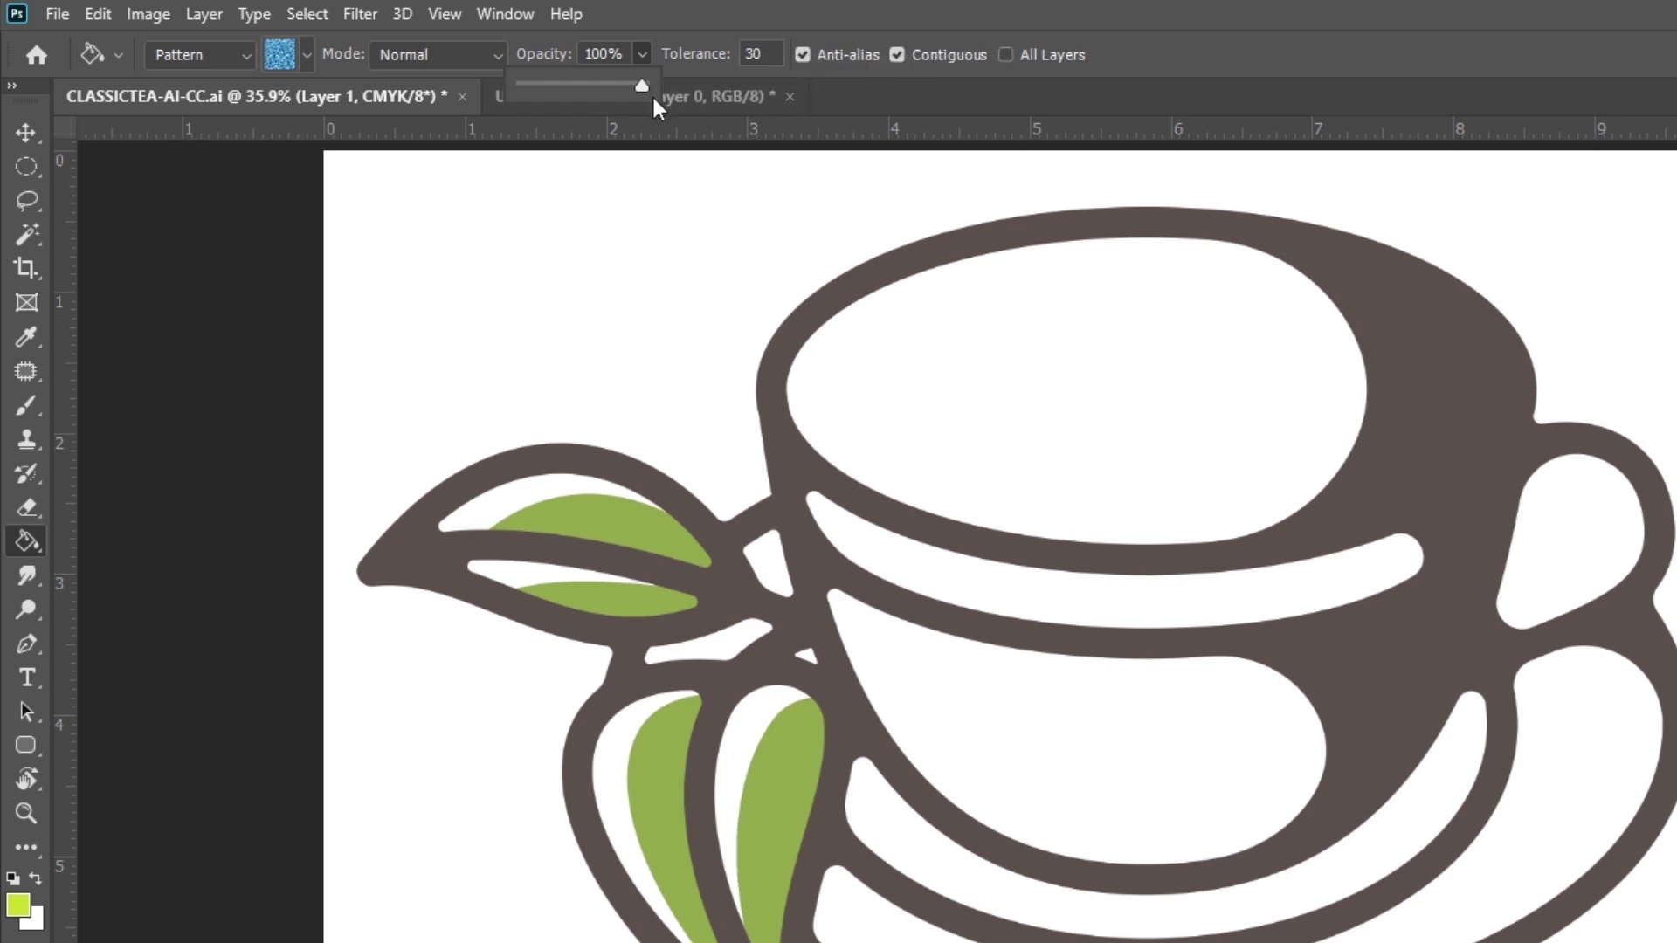
left_click_drag(642, 86, 489, 88)
left_click(969, 385)
left_click(1069, 388)
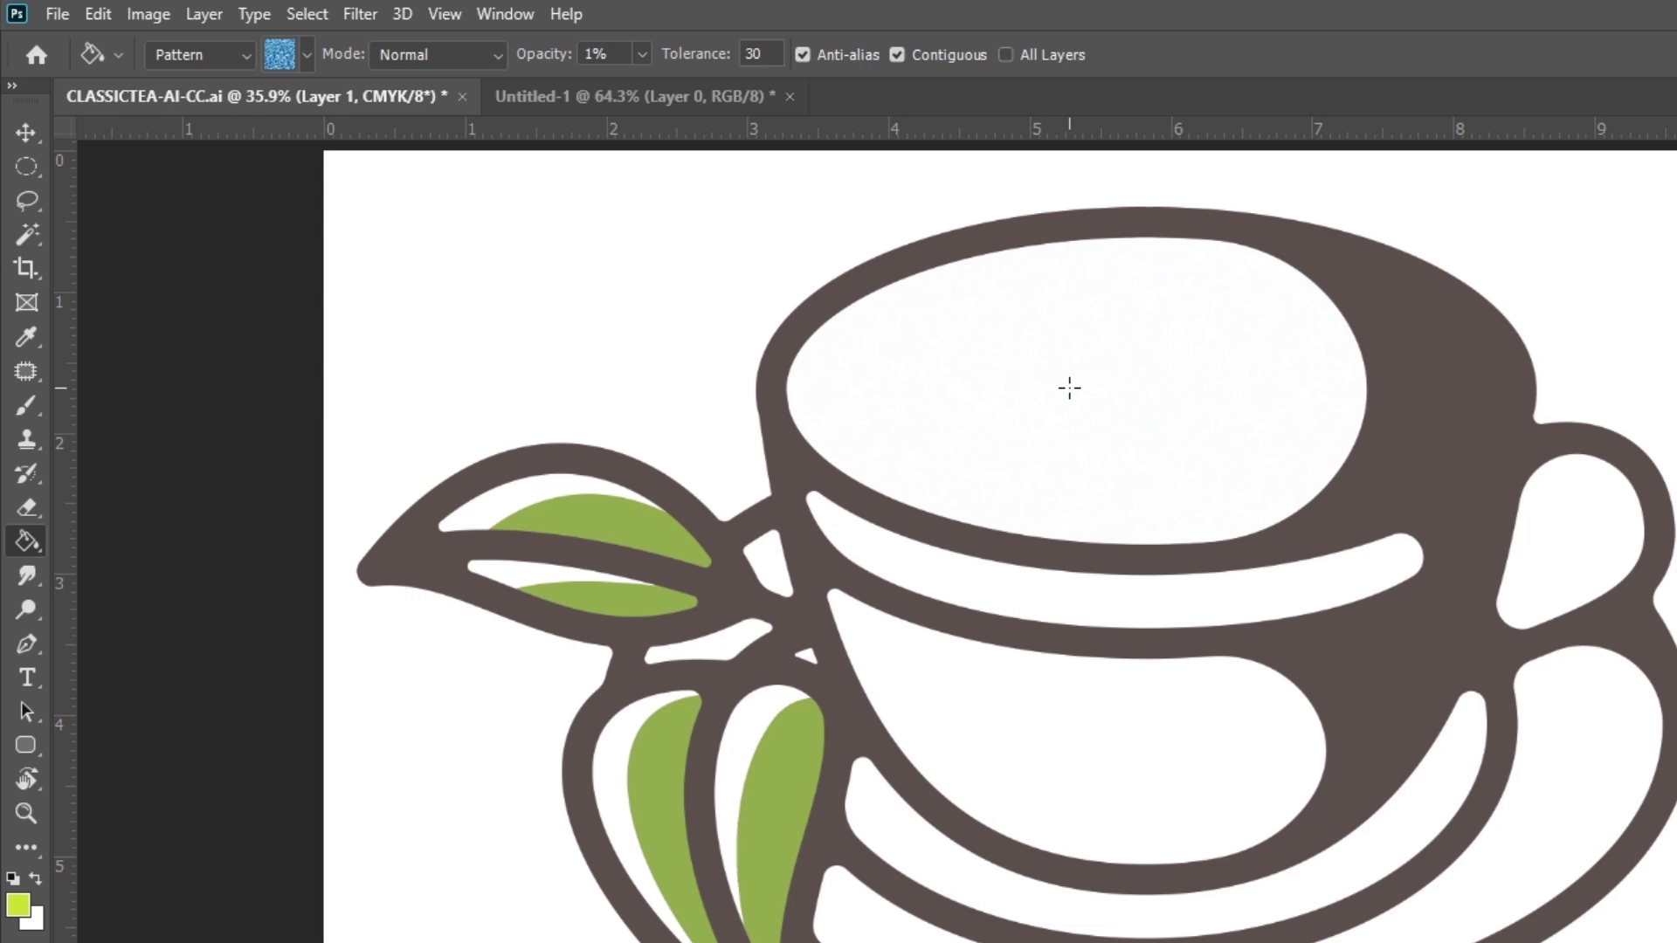
Set the Paint Bucket's opacity to 100% and fill the cup's body with the blue Water pattern
left_click(642, 54)
left_click_drag(668, 82, 772, 97)
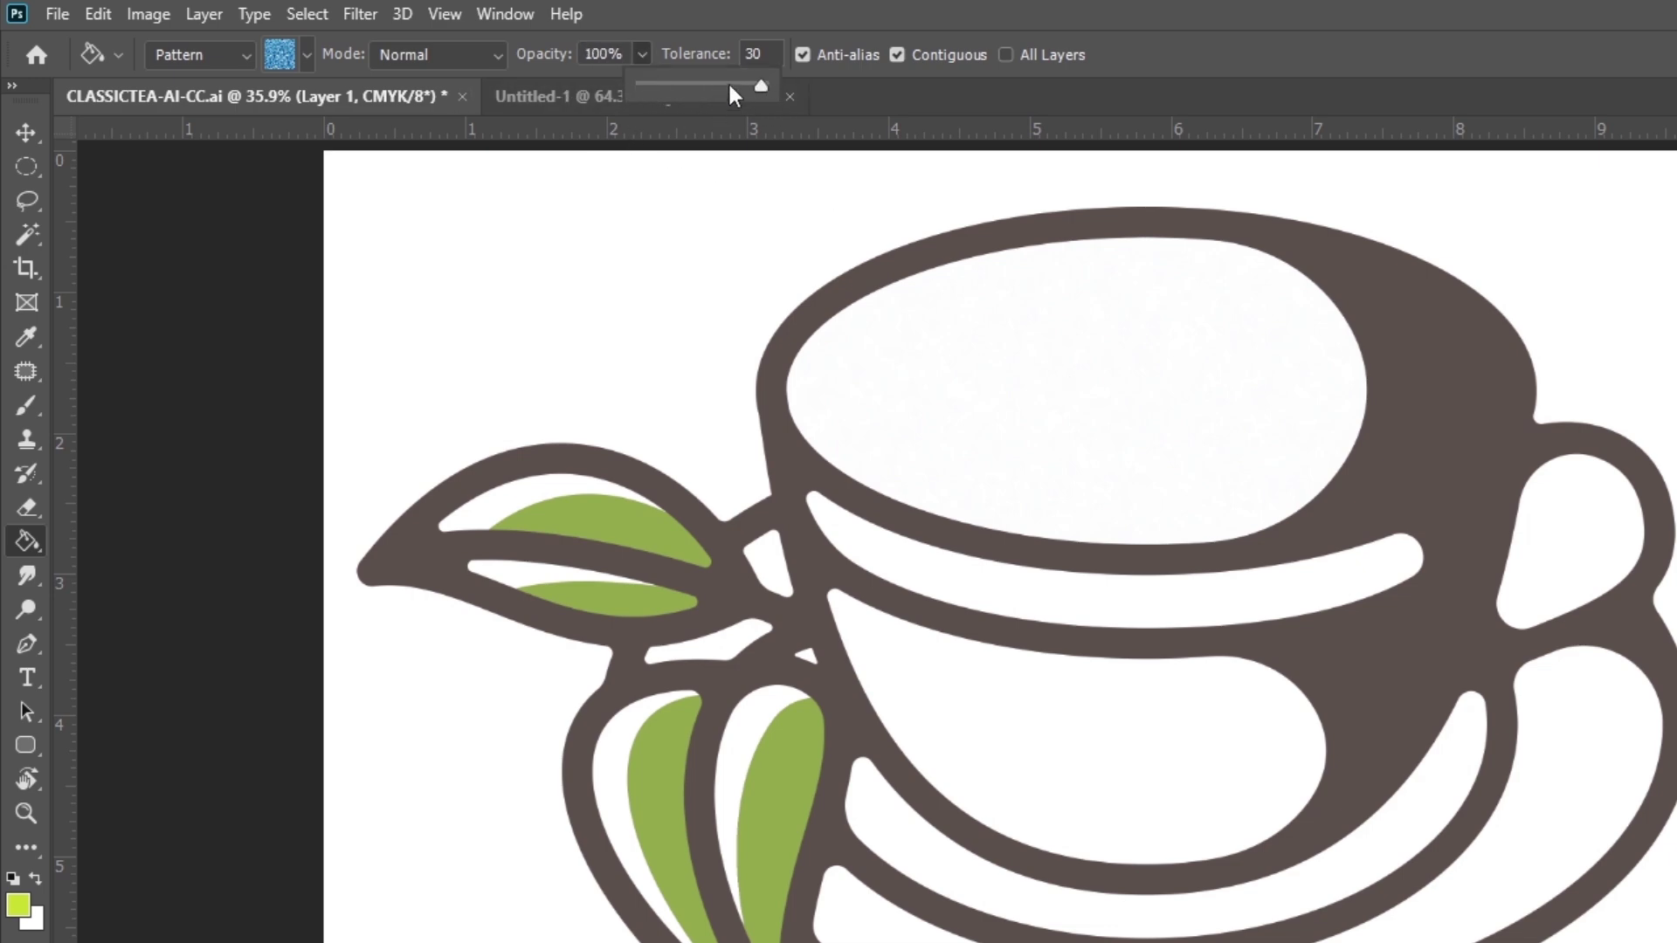
left_click(641, 63)
left_click_drag(533, 86, 673, 81)
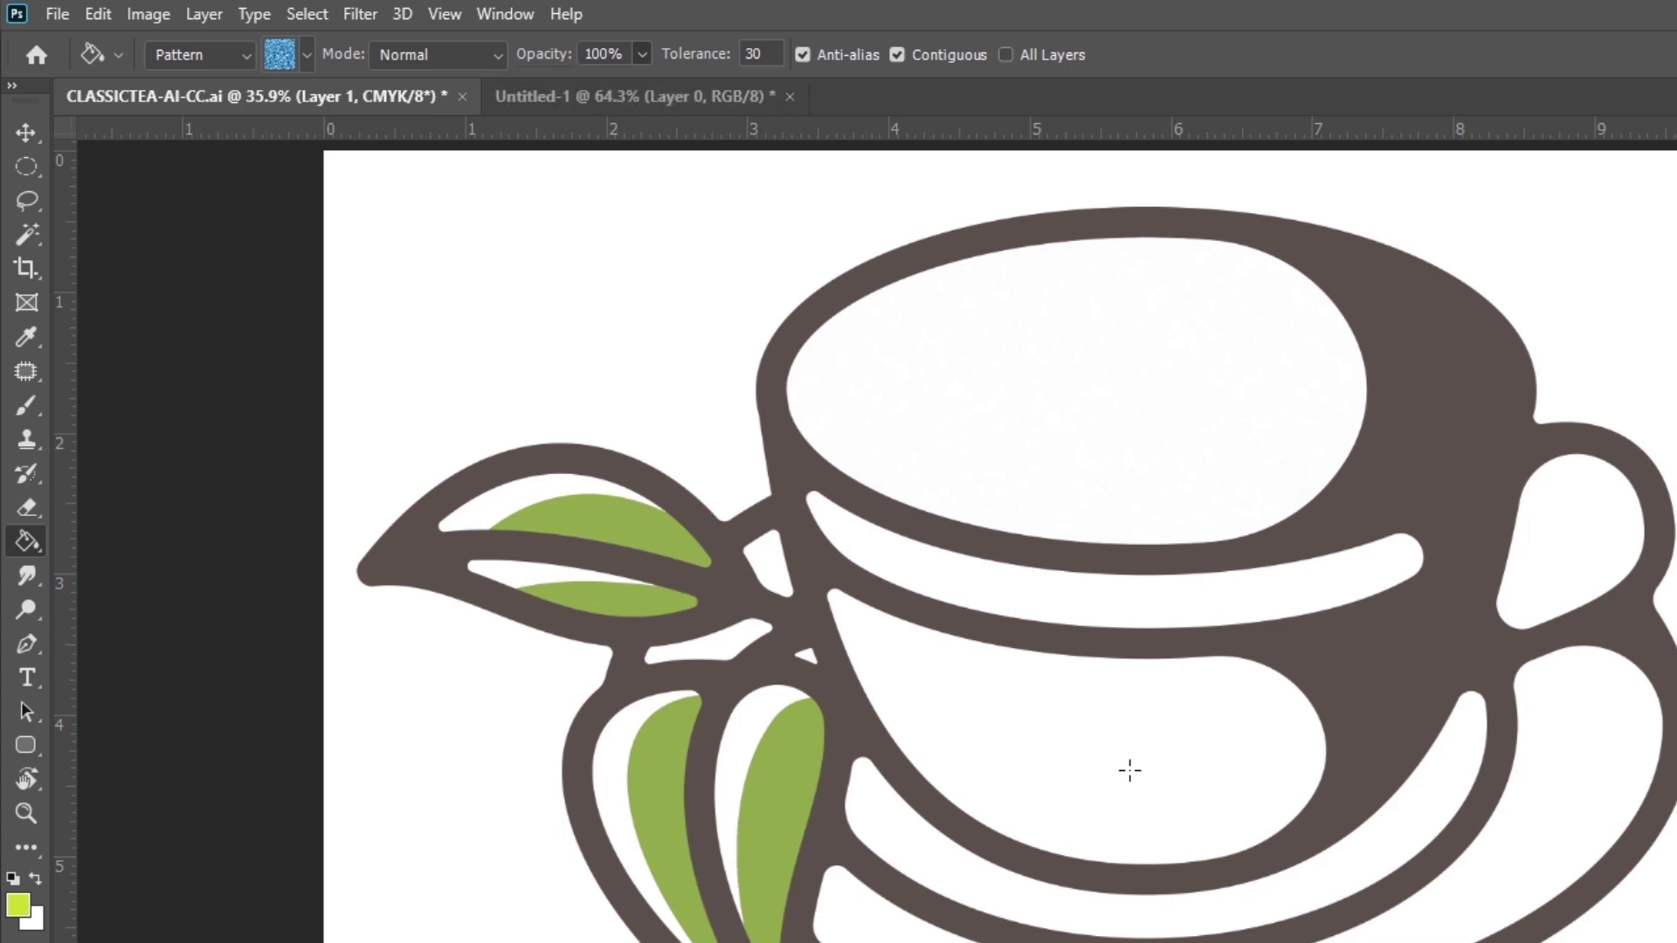
left_click(1127, 767)
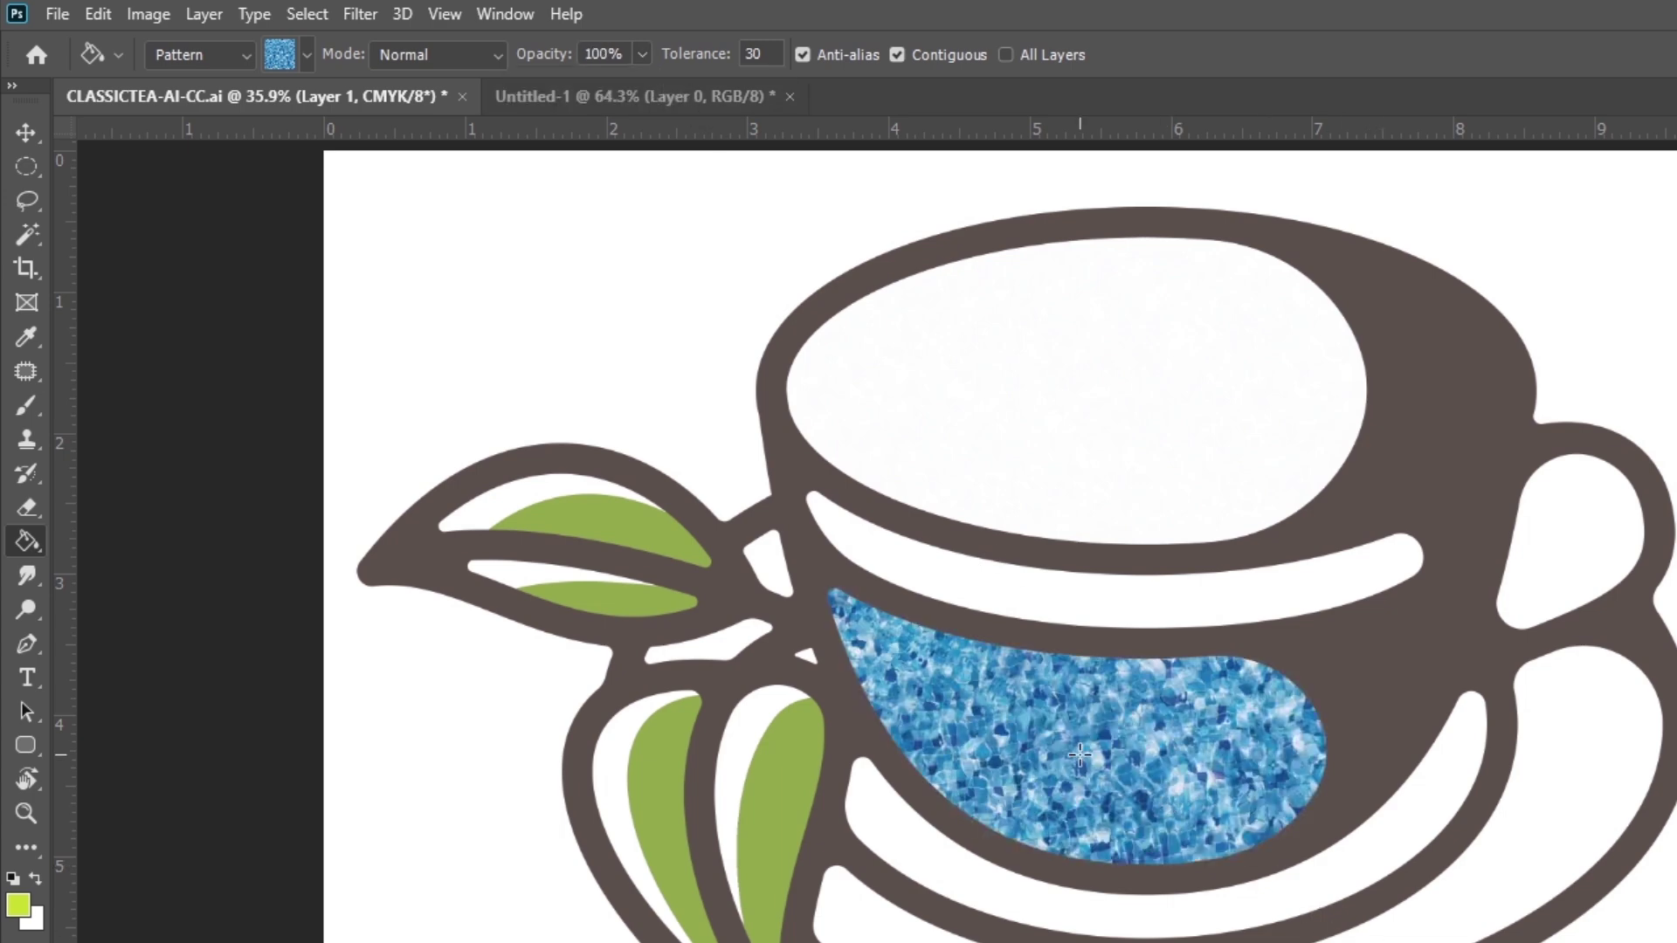
Set the Paint Bucket's opacity back to 1% and apply the tool to the cup's opening
left_click(642, 55)
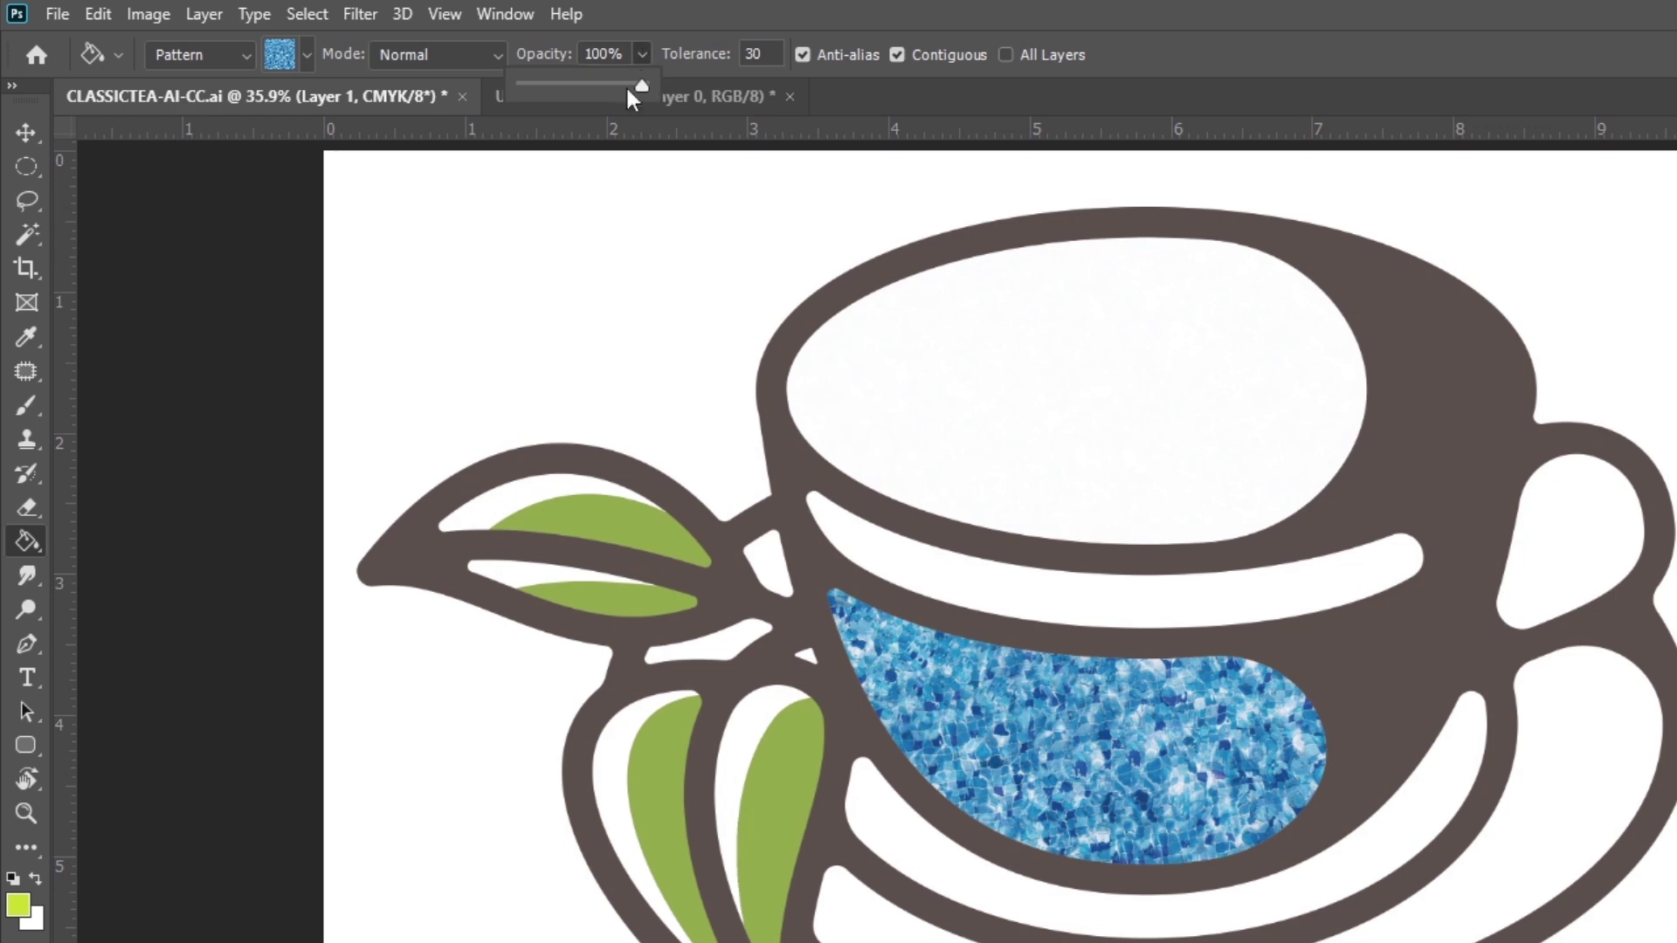
left_click_drag(637, 91, 522, 86)
left_click(948, 272)
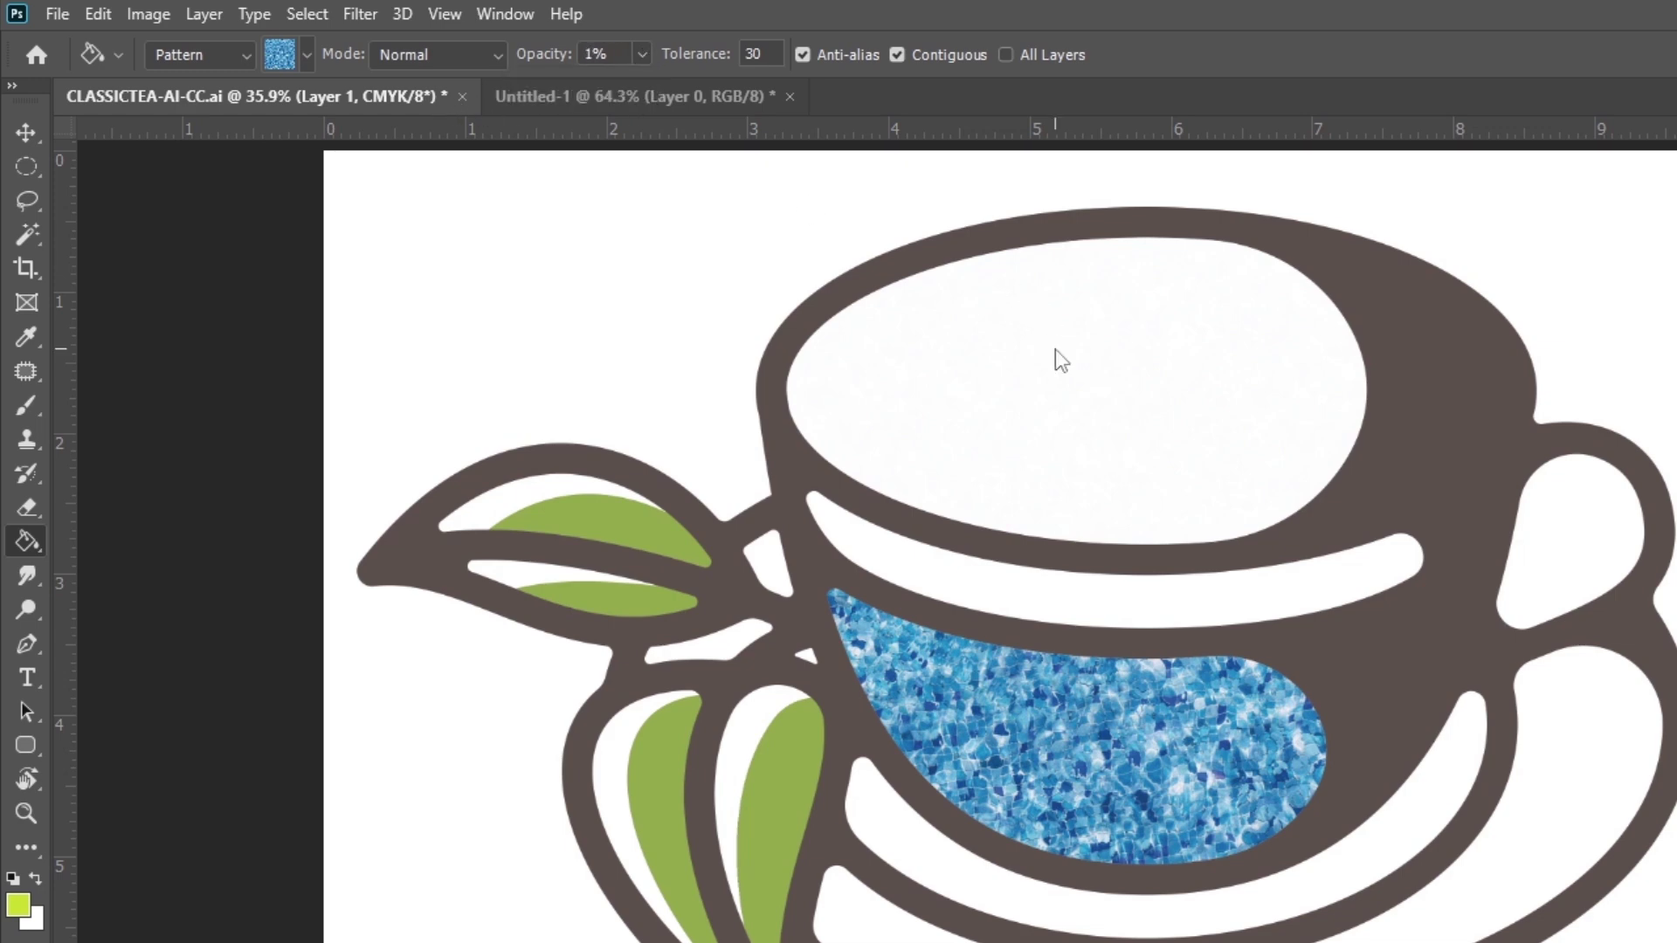
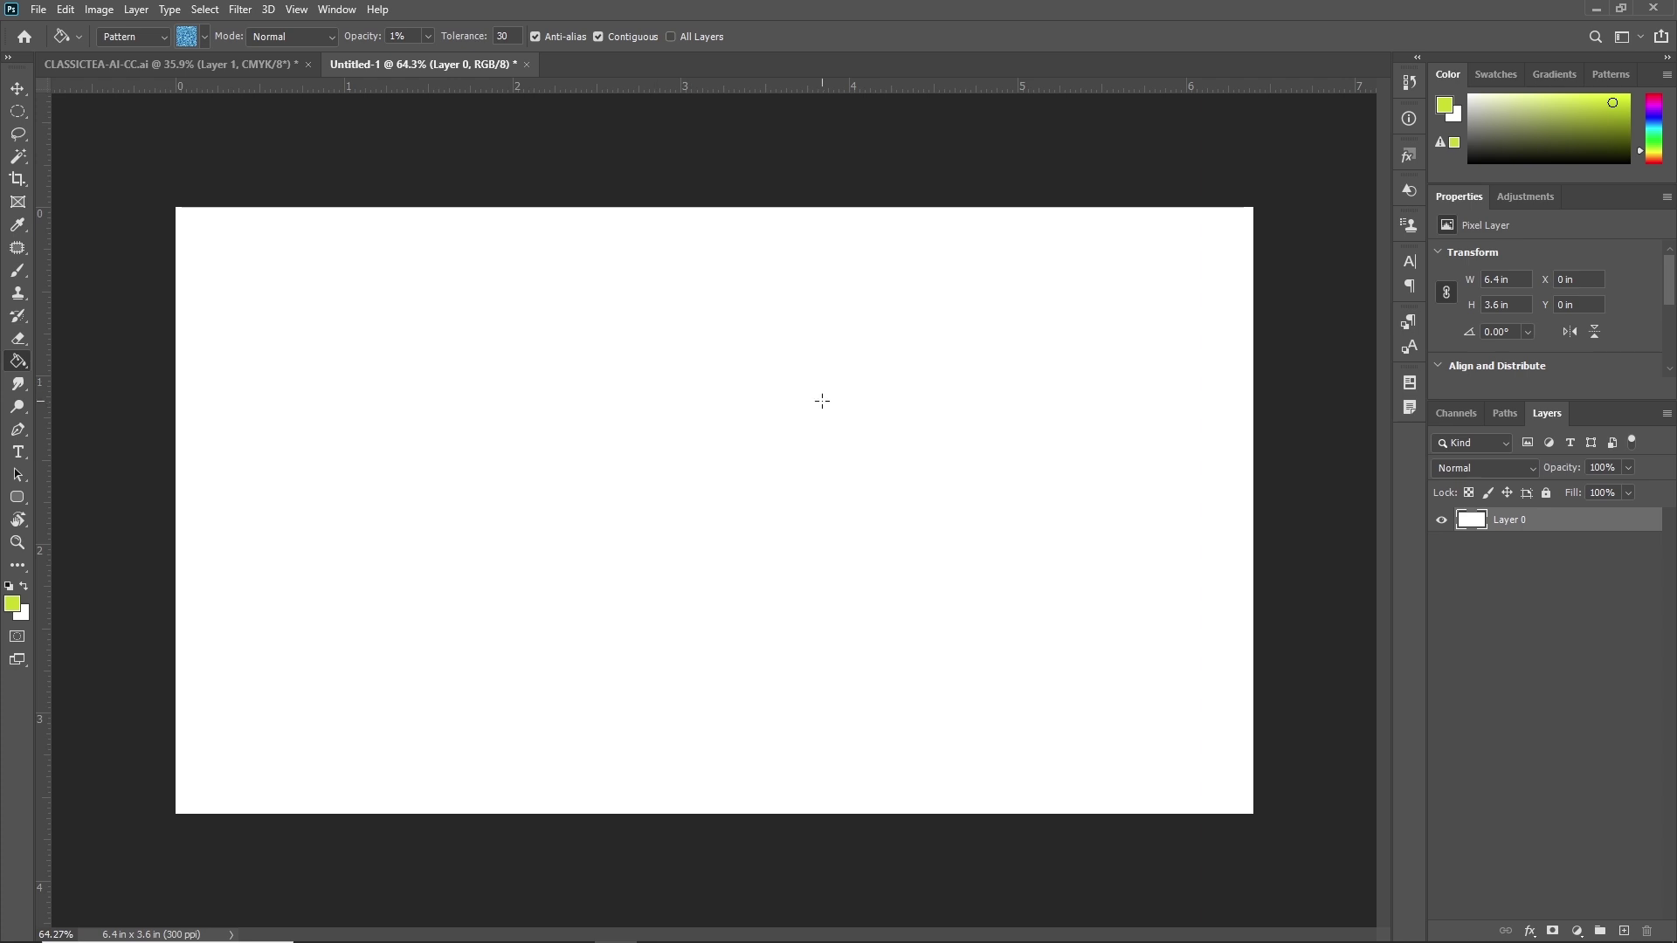
Cover the blank Untitled-1 canvas with a diagonal multicolour gradient from its upper-left to its lower-right corner using the Gradient tool
right_click(17, 362)
left_click(95, 365)
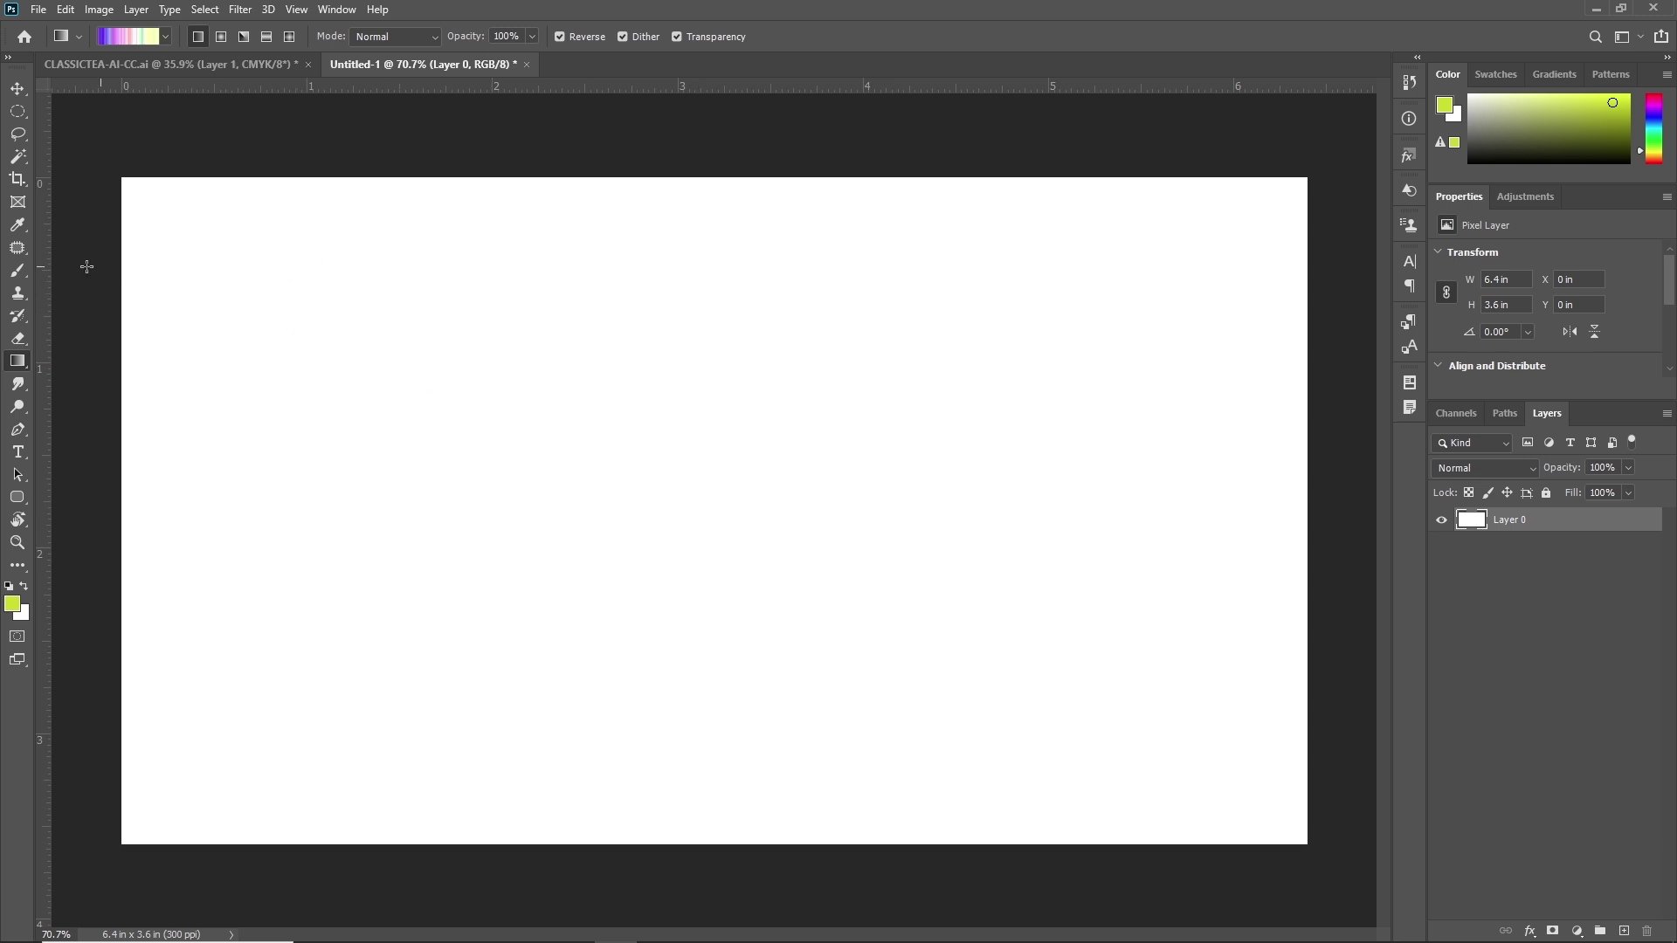
left_click_drag(175, 218, 1271, 807)
scroll(472, 509, "up", 4)
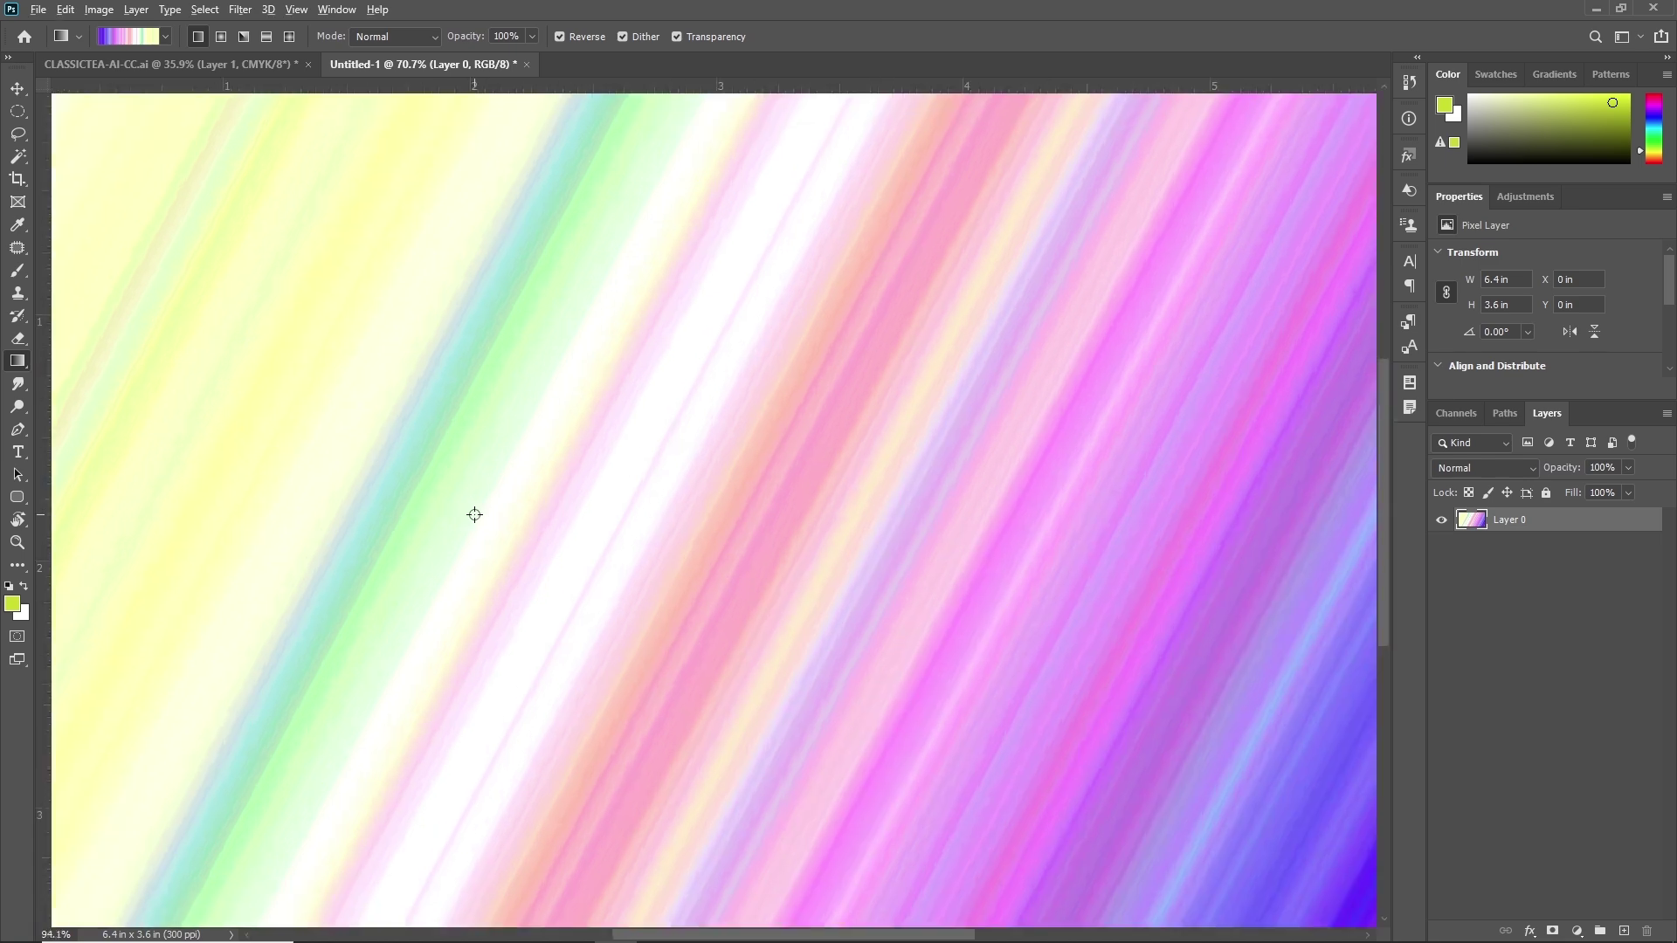
mouse_move(495, 490)
left_mouse_down()
mouse_move(691, 490)
mouse_move(673, 479)
left_mouse_up()
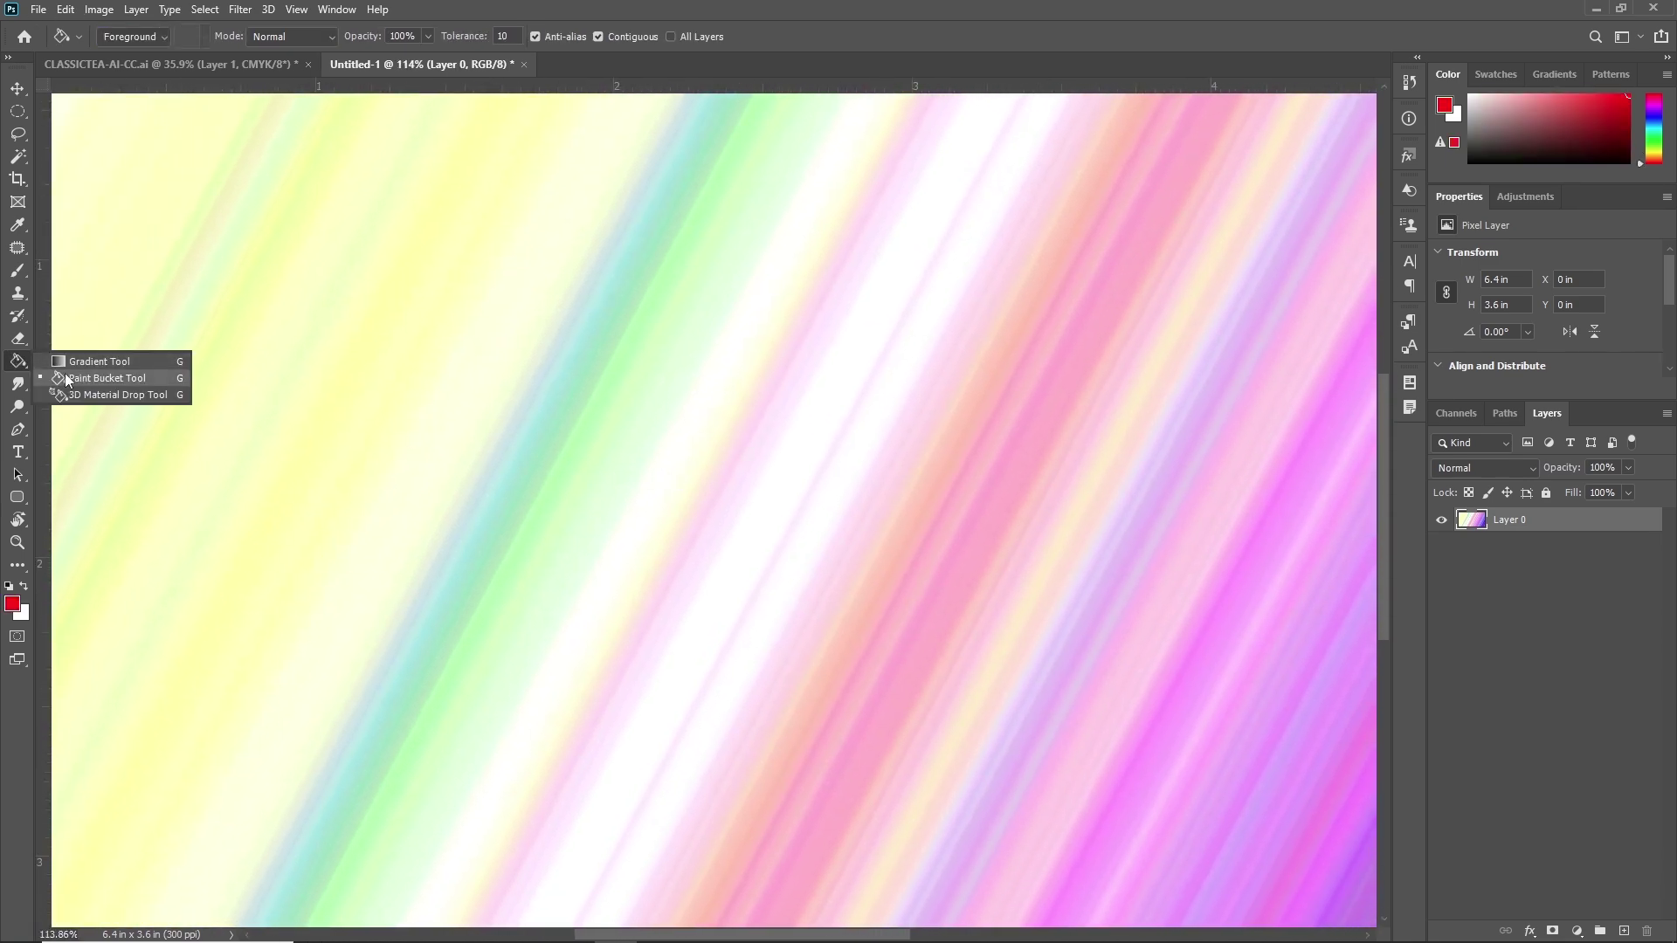
Switch to the Paint Bucket tool and set its tolerance to 1
left_click(19, 365)
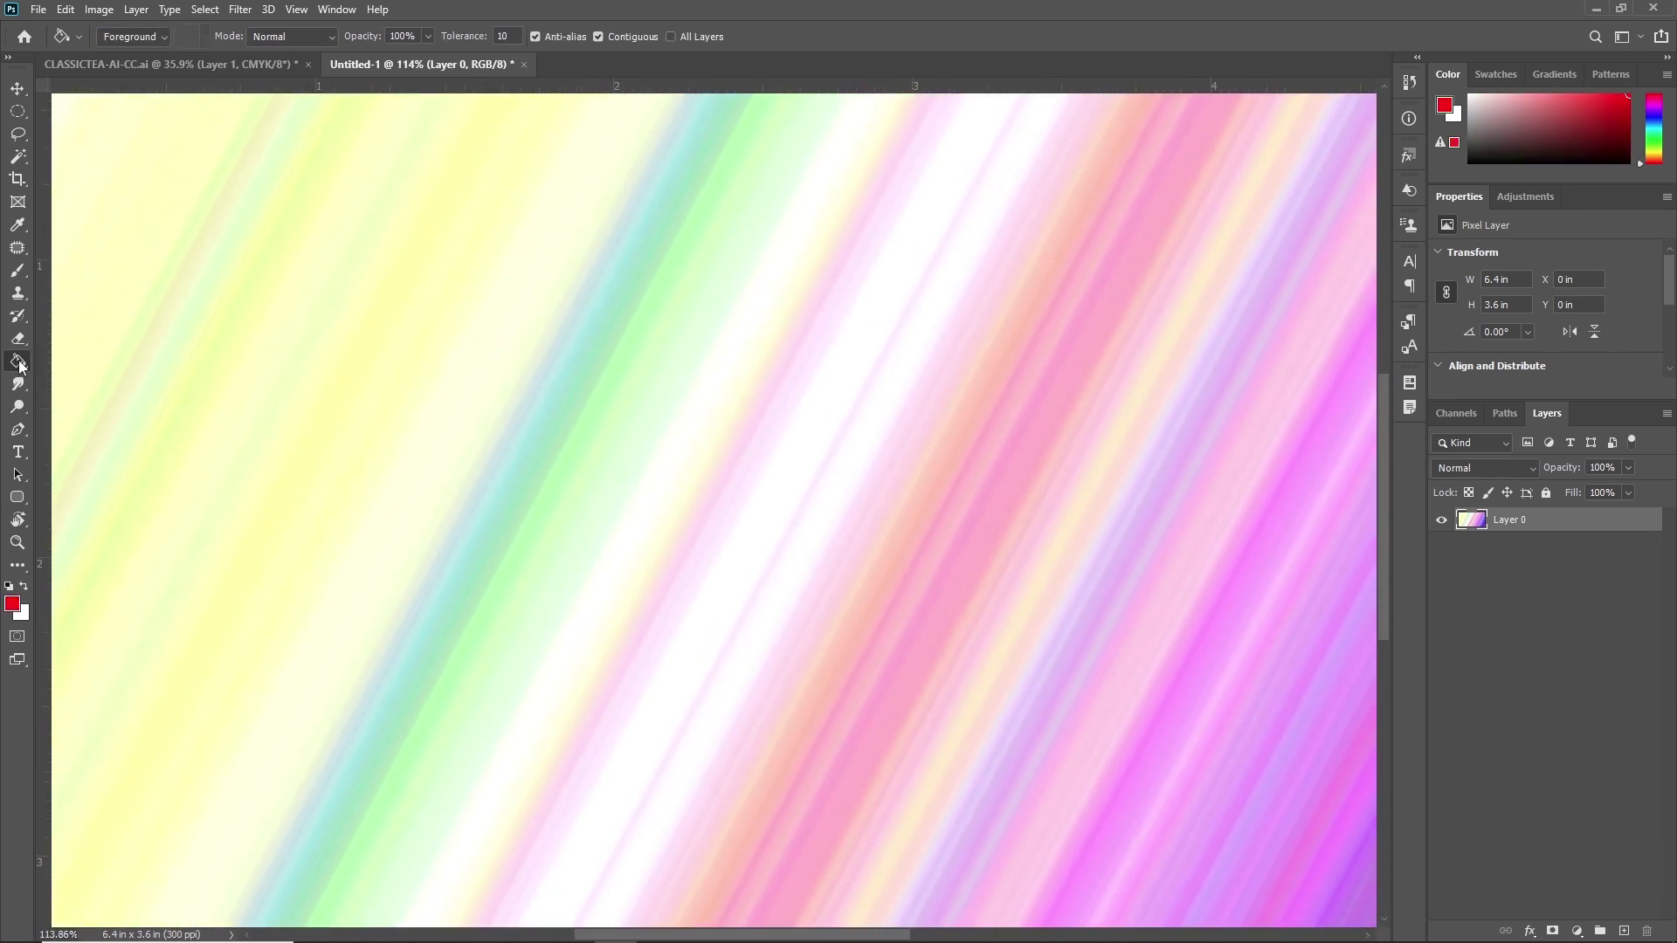
right_click(19, 365)
left_click(108, 380)
left_click(443, 39)
type("1")
scroll(522, 484, "up", 5)
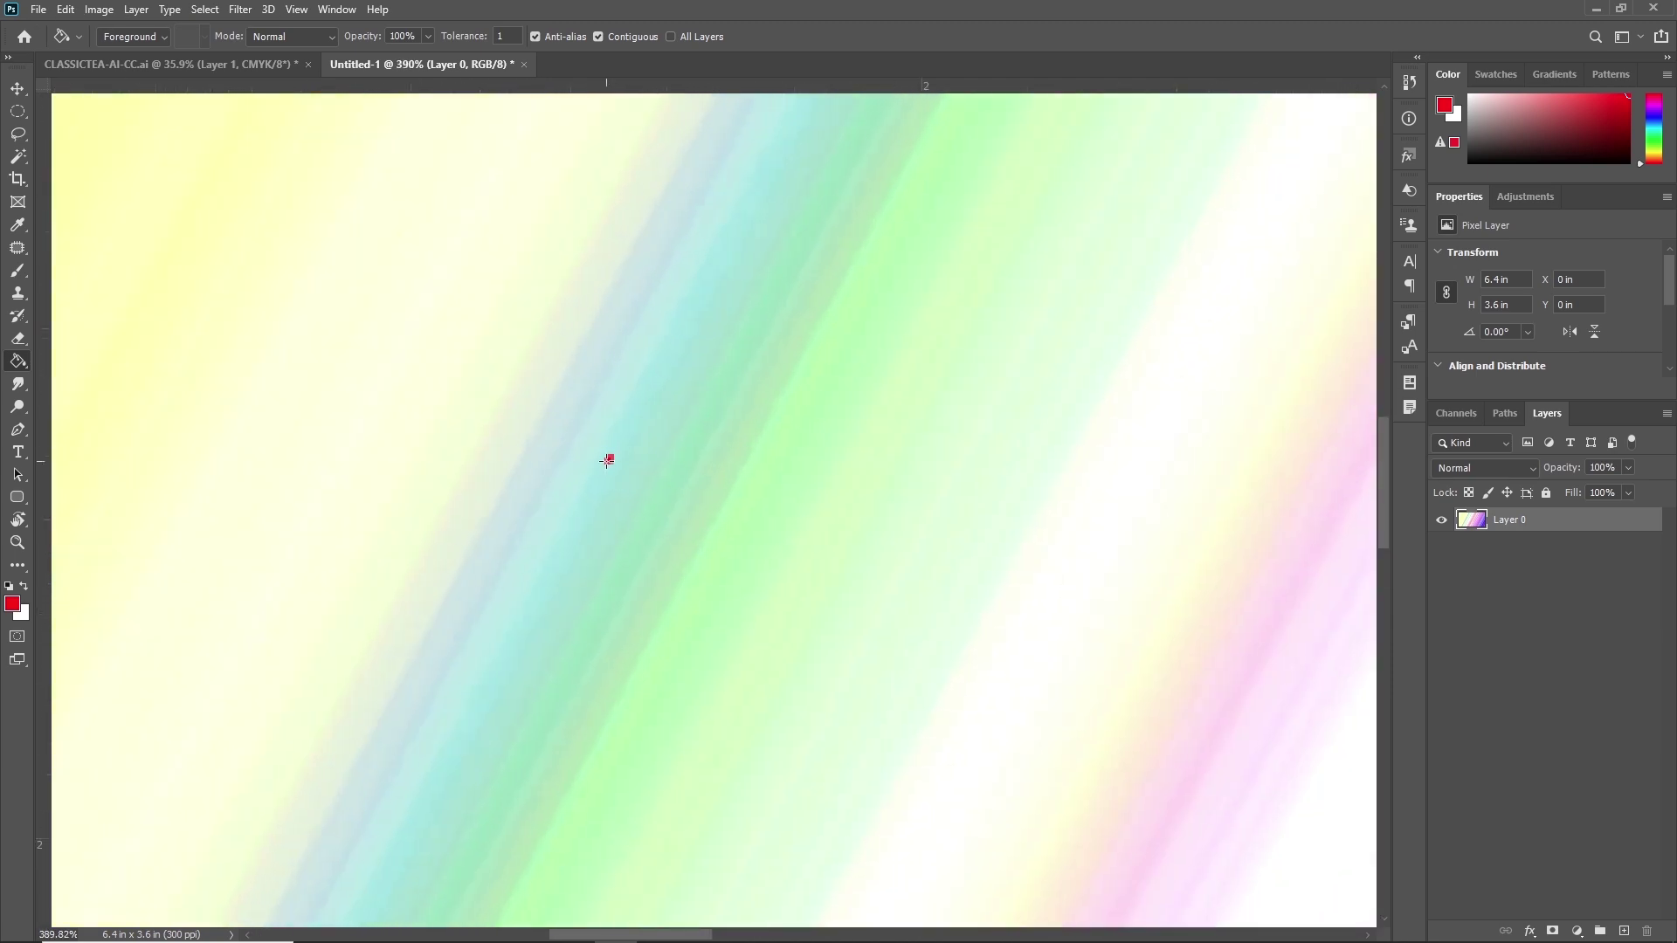
scroll(607, 460, "down", 4)
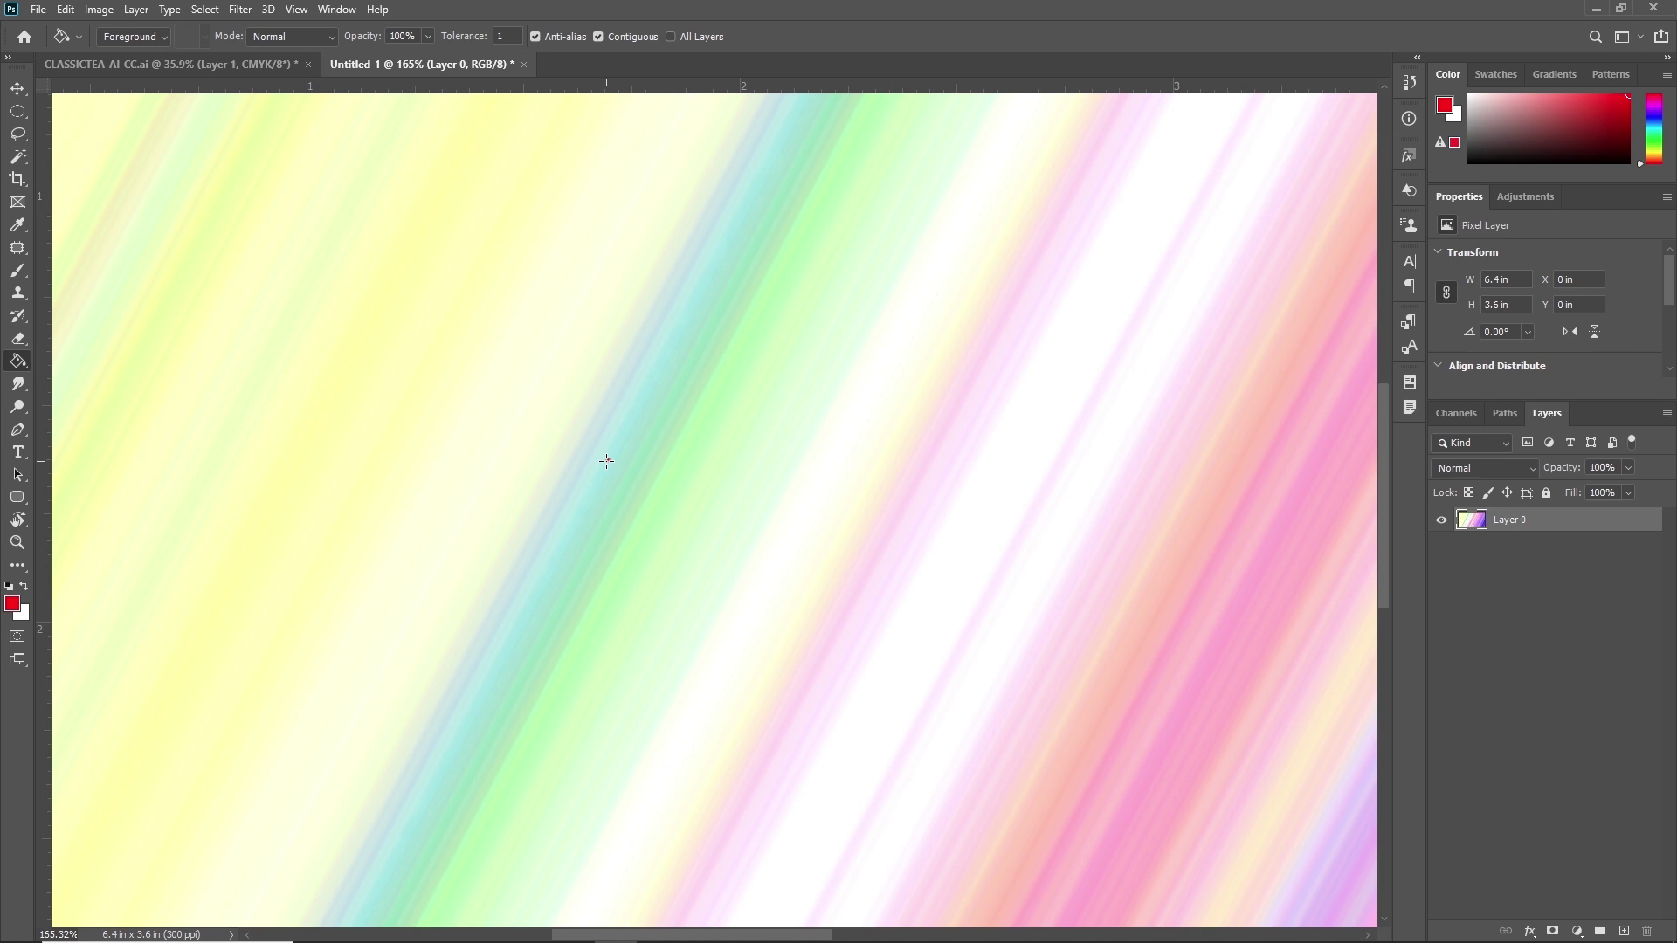
Set the tolerance to 10, fill the gradient's teal stripe with red, and undo that fill
left_click(504, 35)
type("10")
key("Return")
left_click(617, 461)
scroll(615, 273, "down", 3)
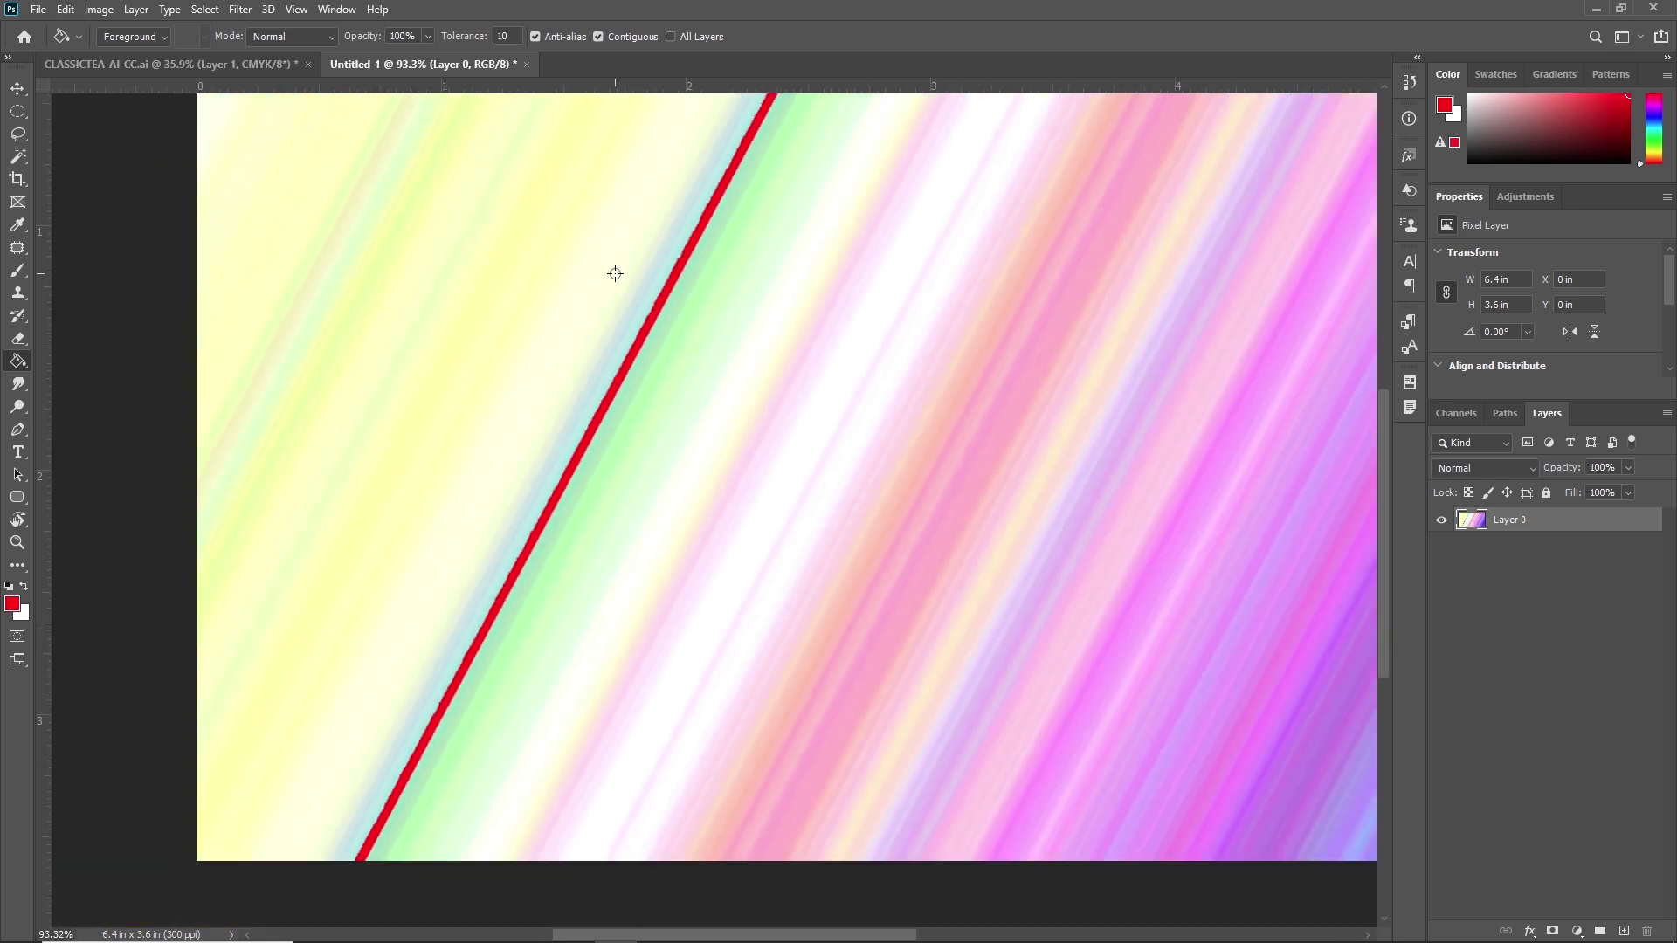
scroll(615, 274, "down", 1)
scroll(615, 274, "up", 3)
key("ctrl+z")
Raise the tolerance to 100, fill from the gradient's green stripe with red, and undo that fill
left_click(511, 37)
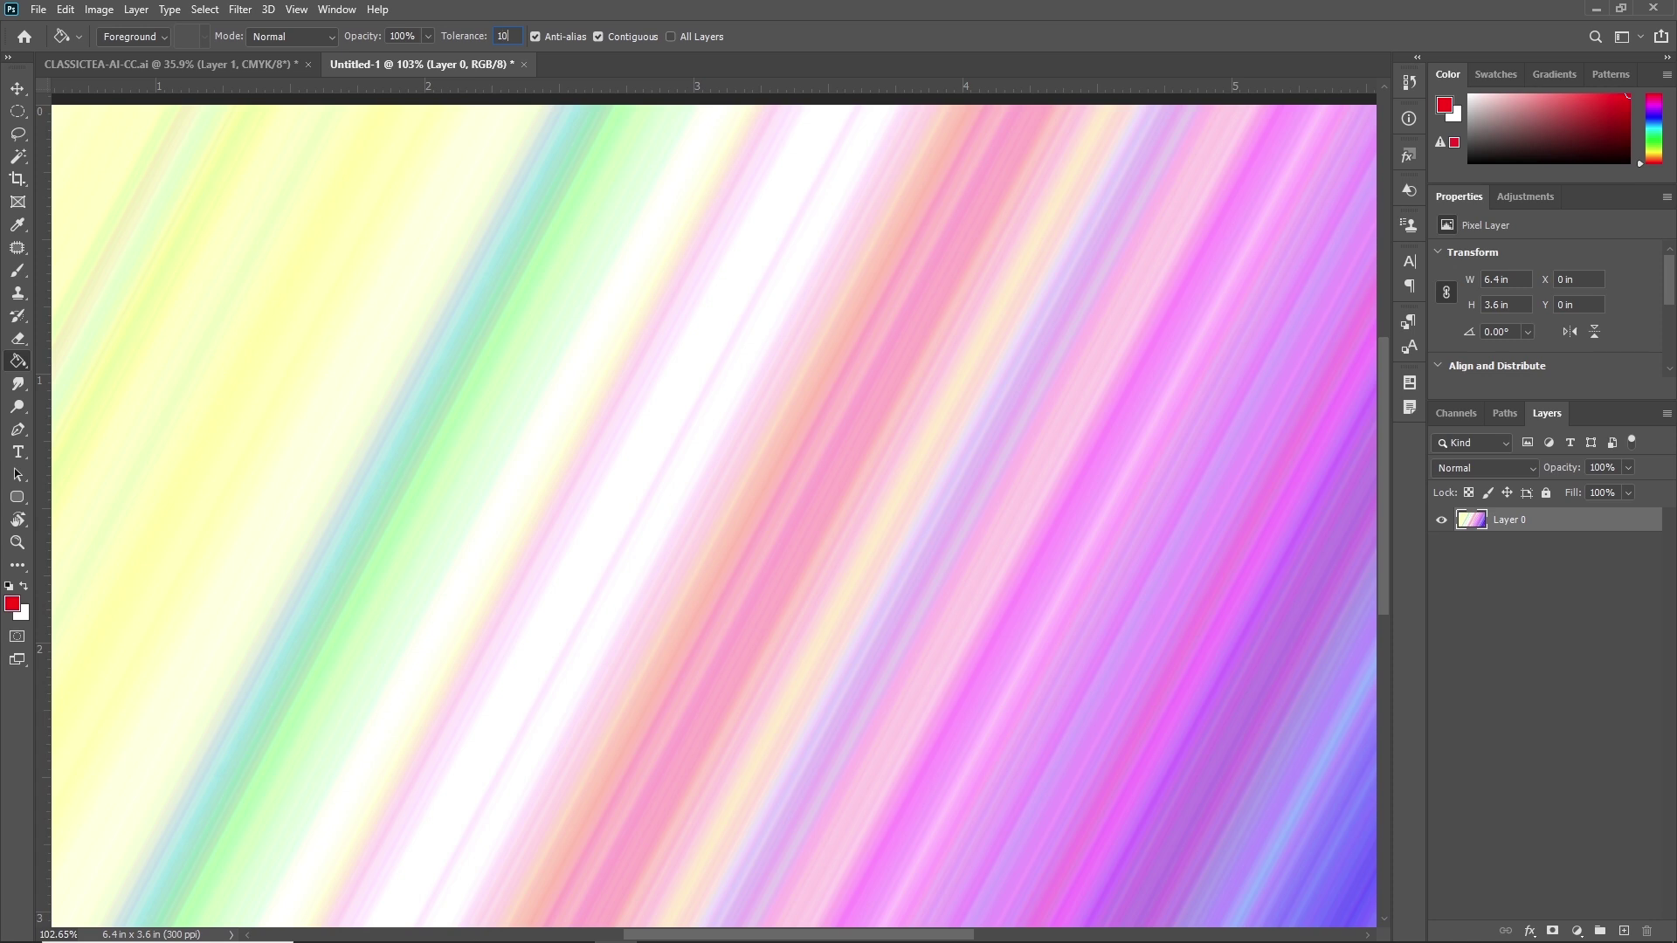
left_click(463, 340)
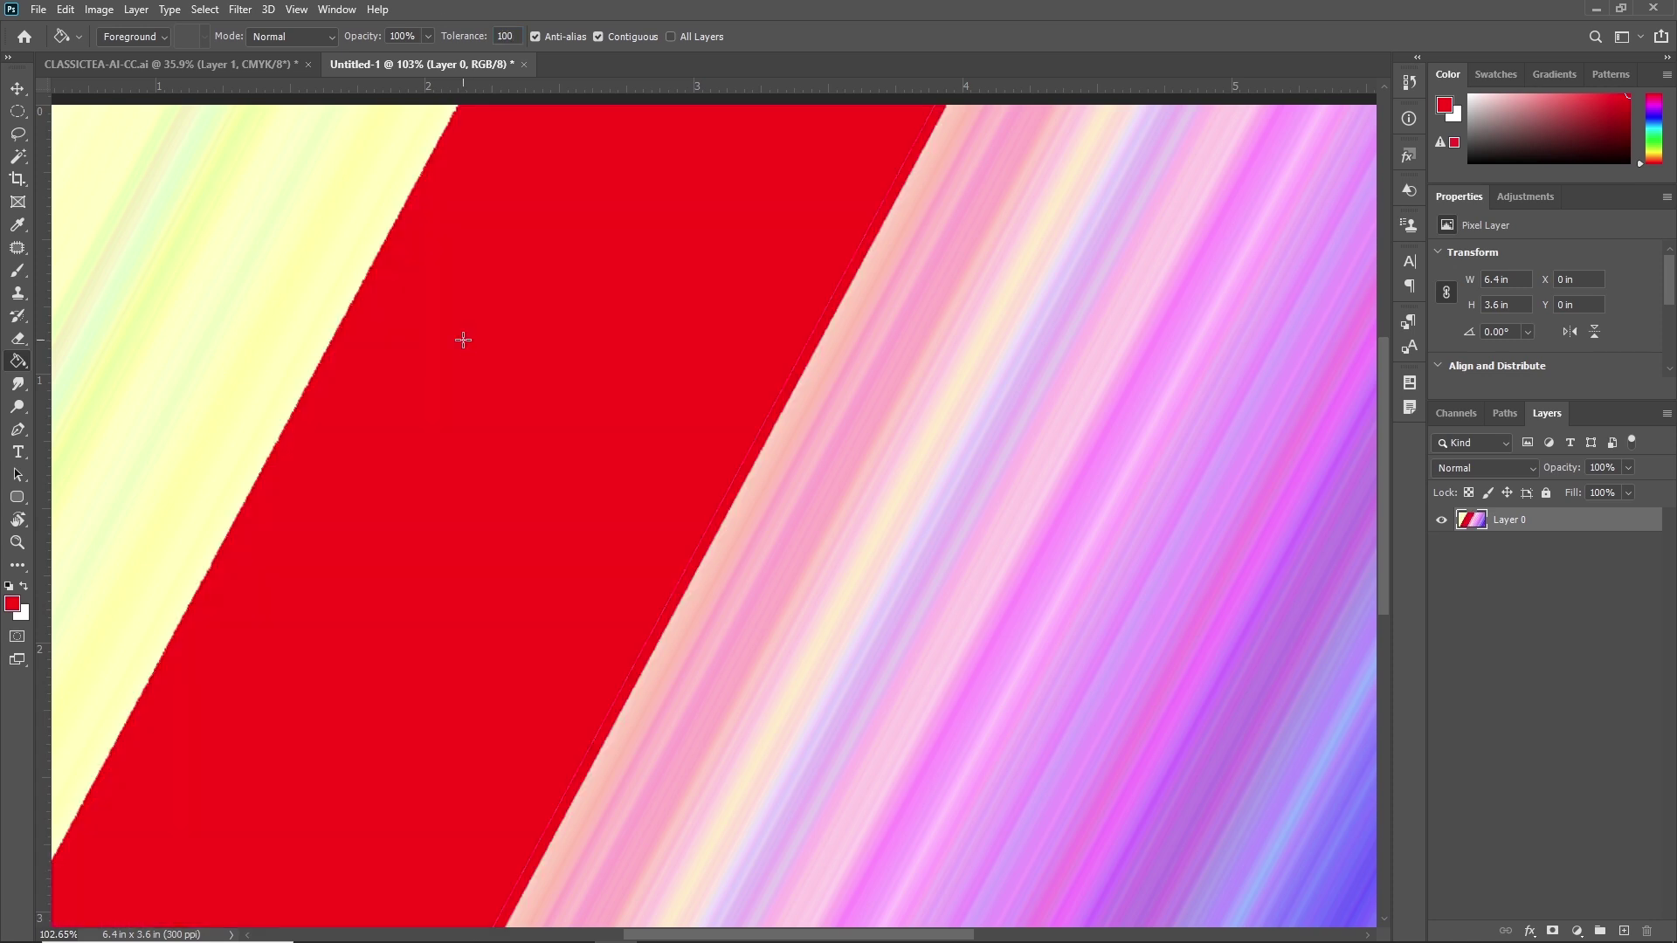
key("ctrl+z")
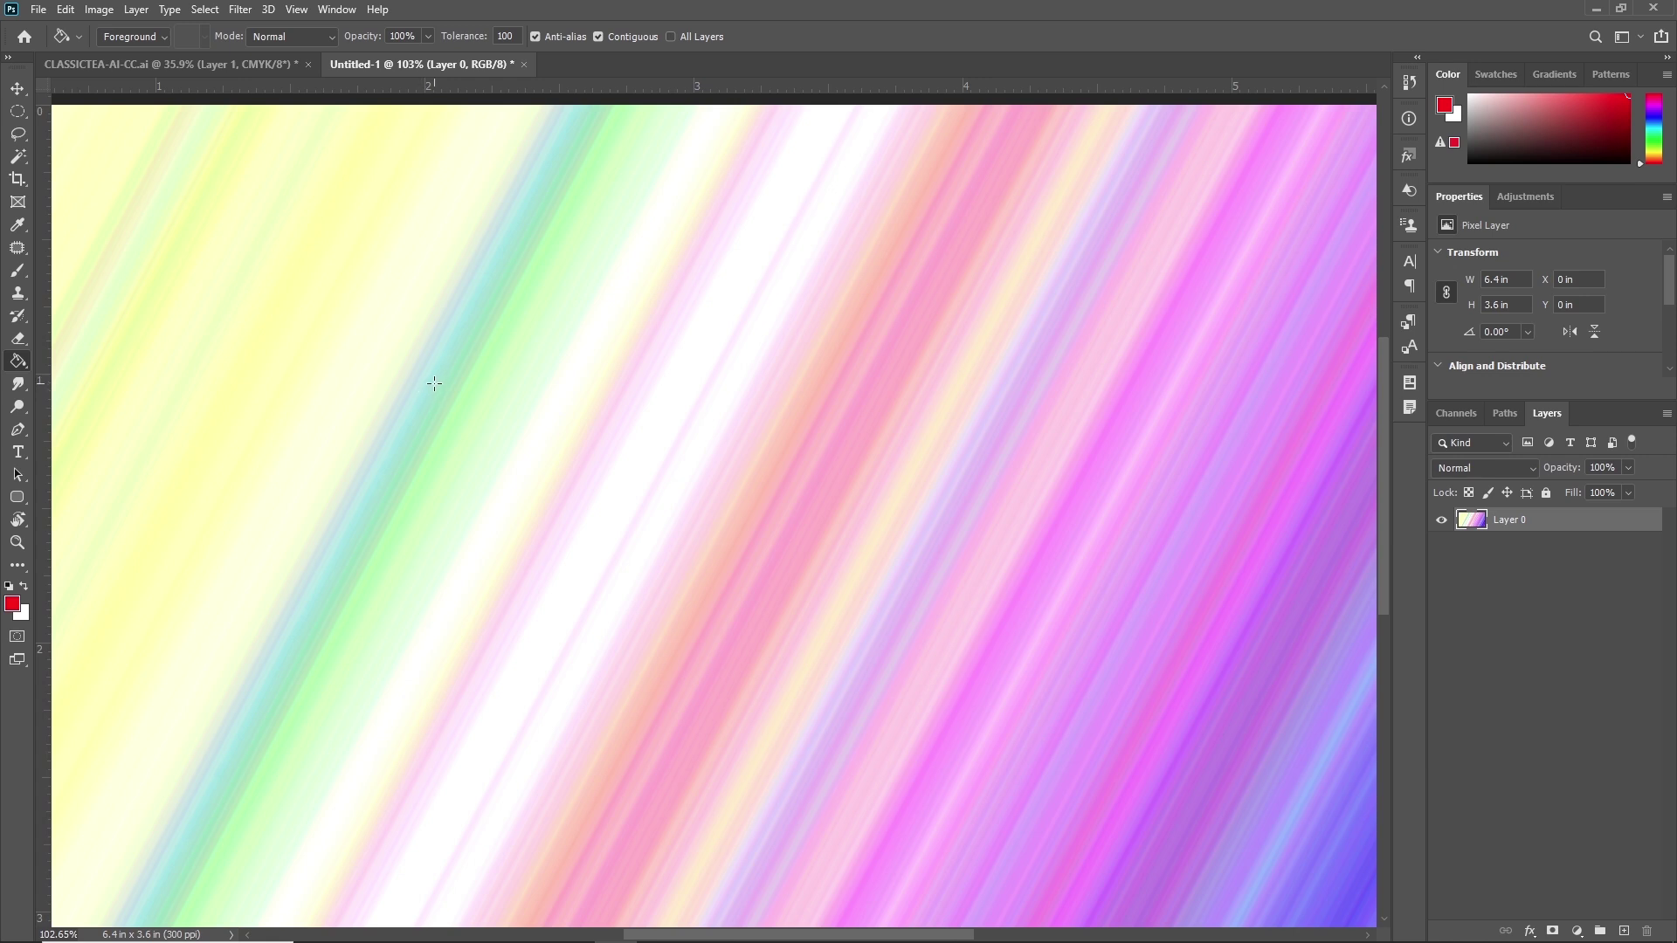
Lower the tolerance to 10 and fill the narrow teal stripe with red again
double_click(506, 35)
type("10")
left_click(428, 377)
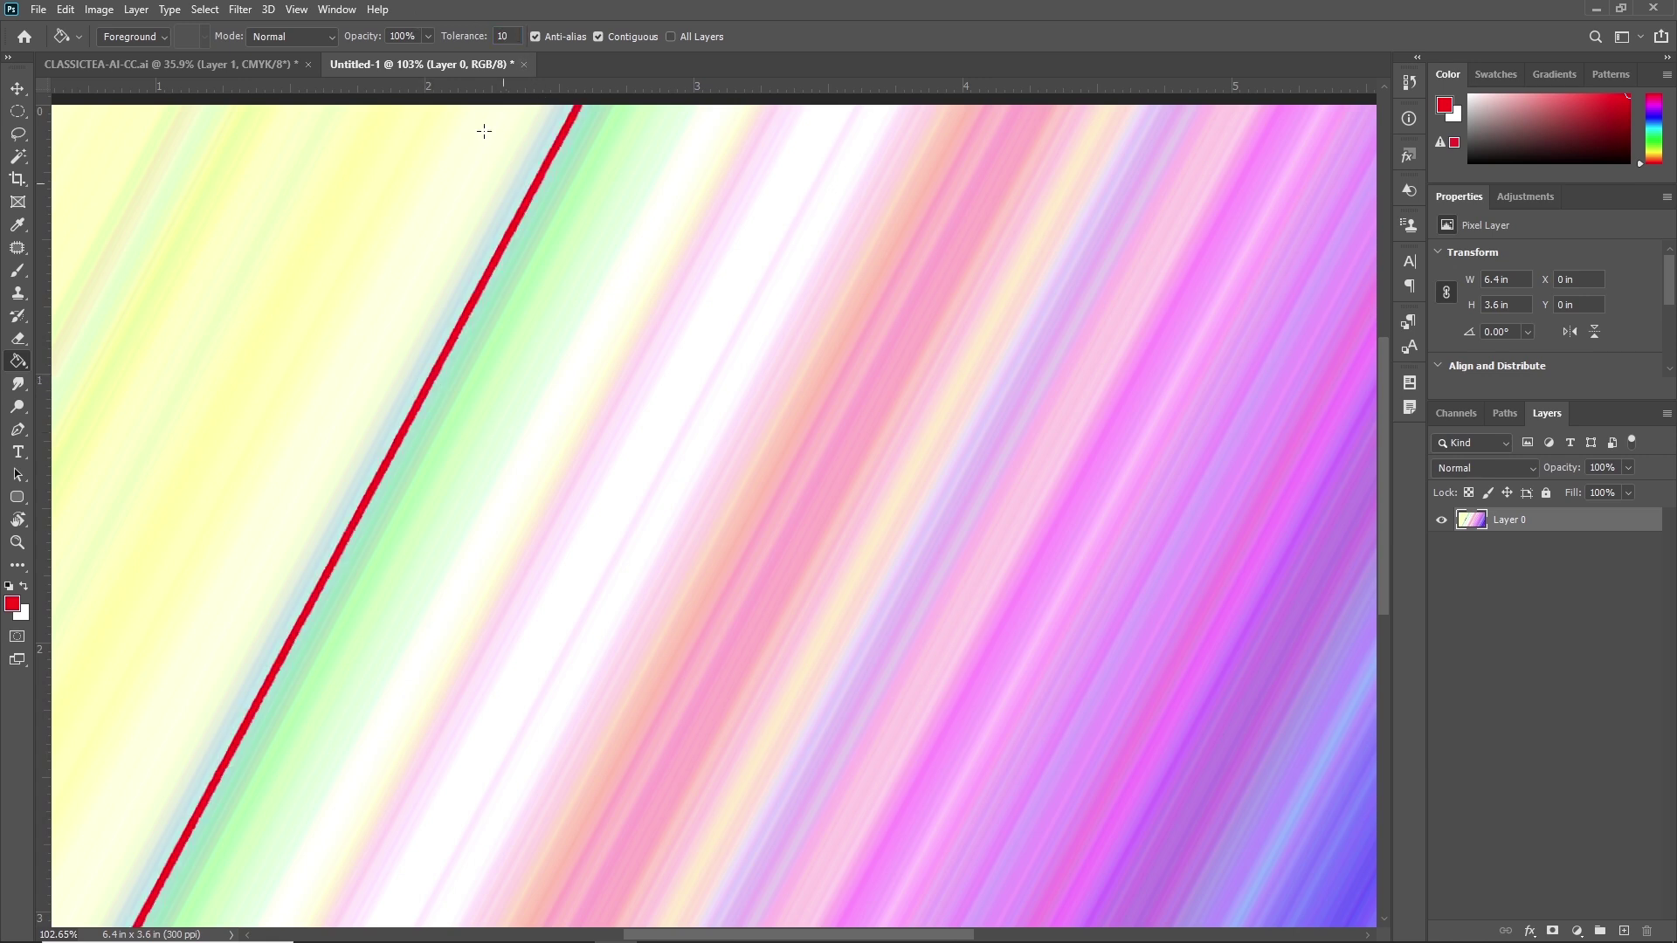
Set the tolerance to 100, fill from the gradient's pink stripes with red, and undo both red fills
double_click(515, 36)
type("1")
left_click(830, 454)
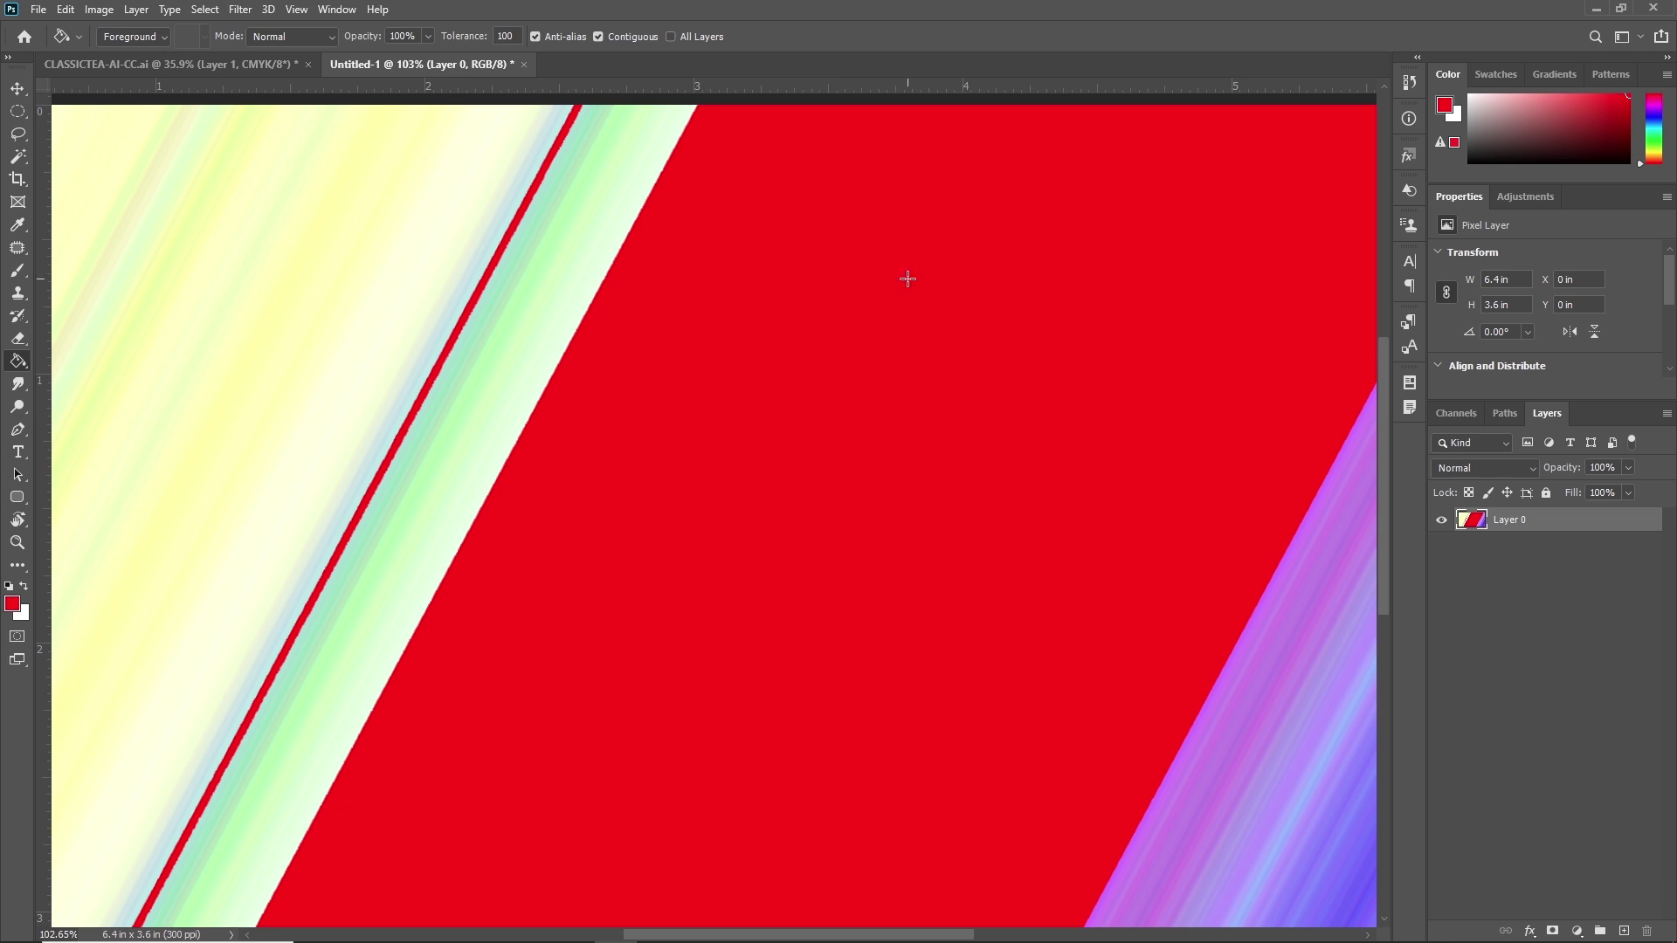
key("ctrl+z")
key("ctrl+z")
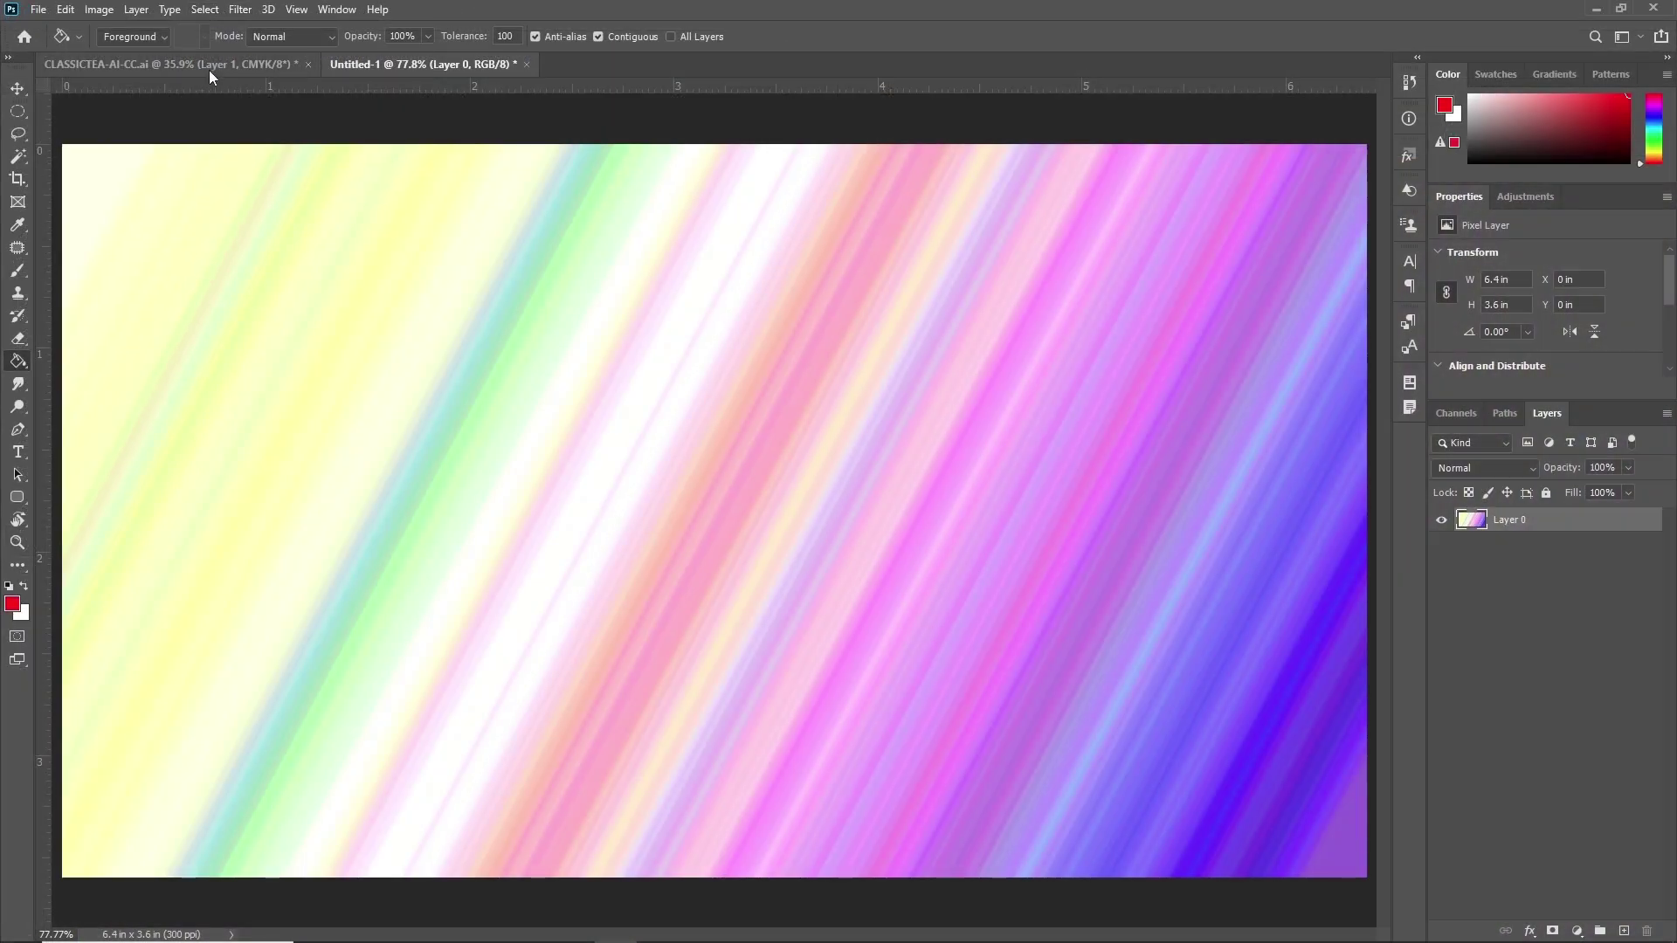
Return to the CLASSICTEA-AI-CC.ai document and undo the blue Water fill in the cup's body
left_click(253, 96)
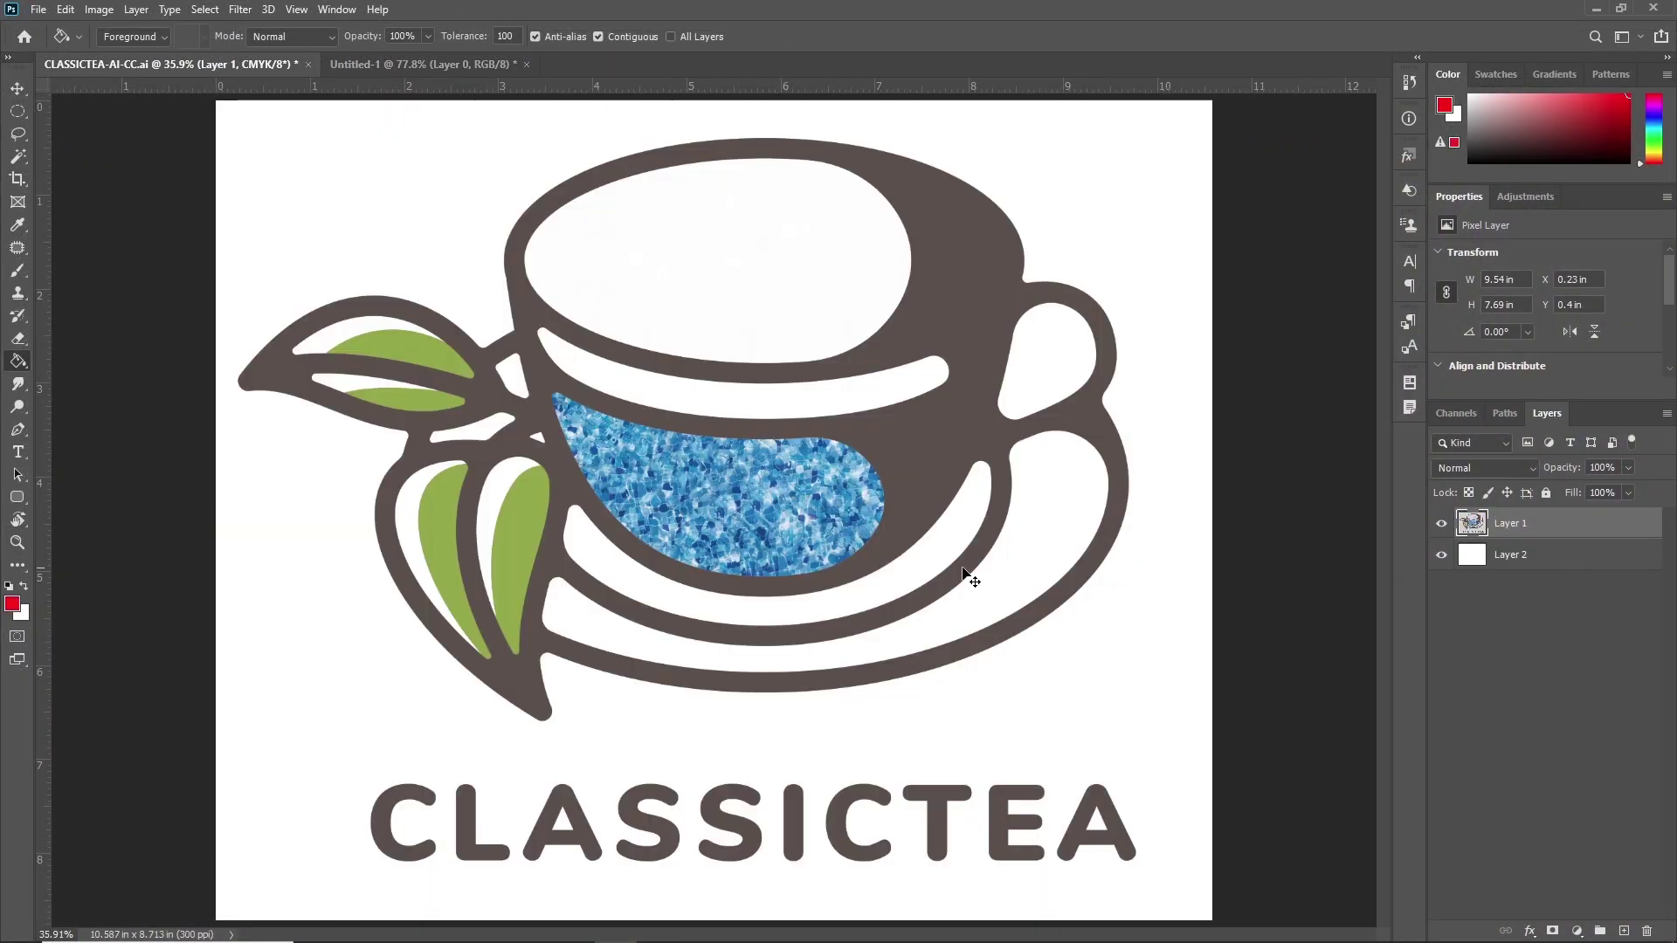
key("ctrl+z")
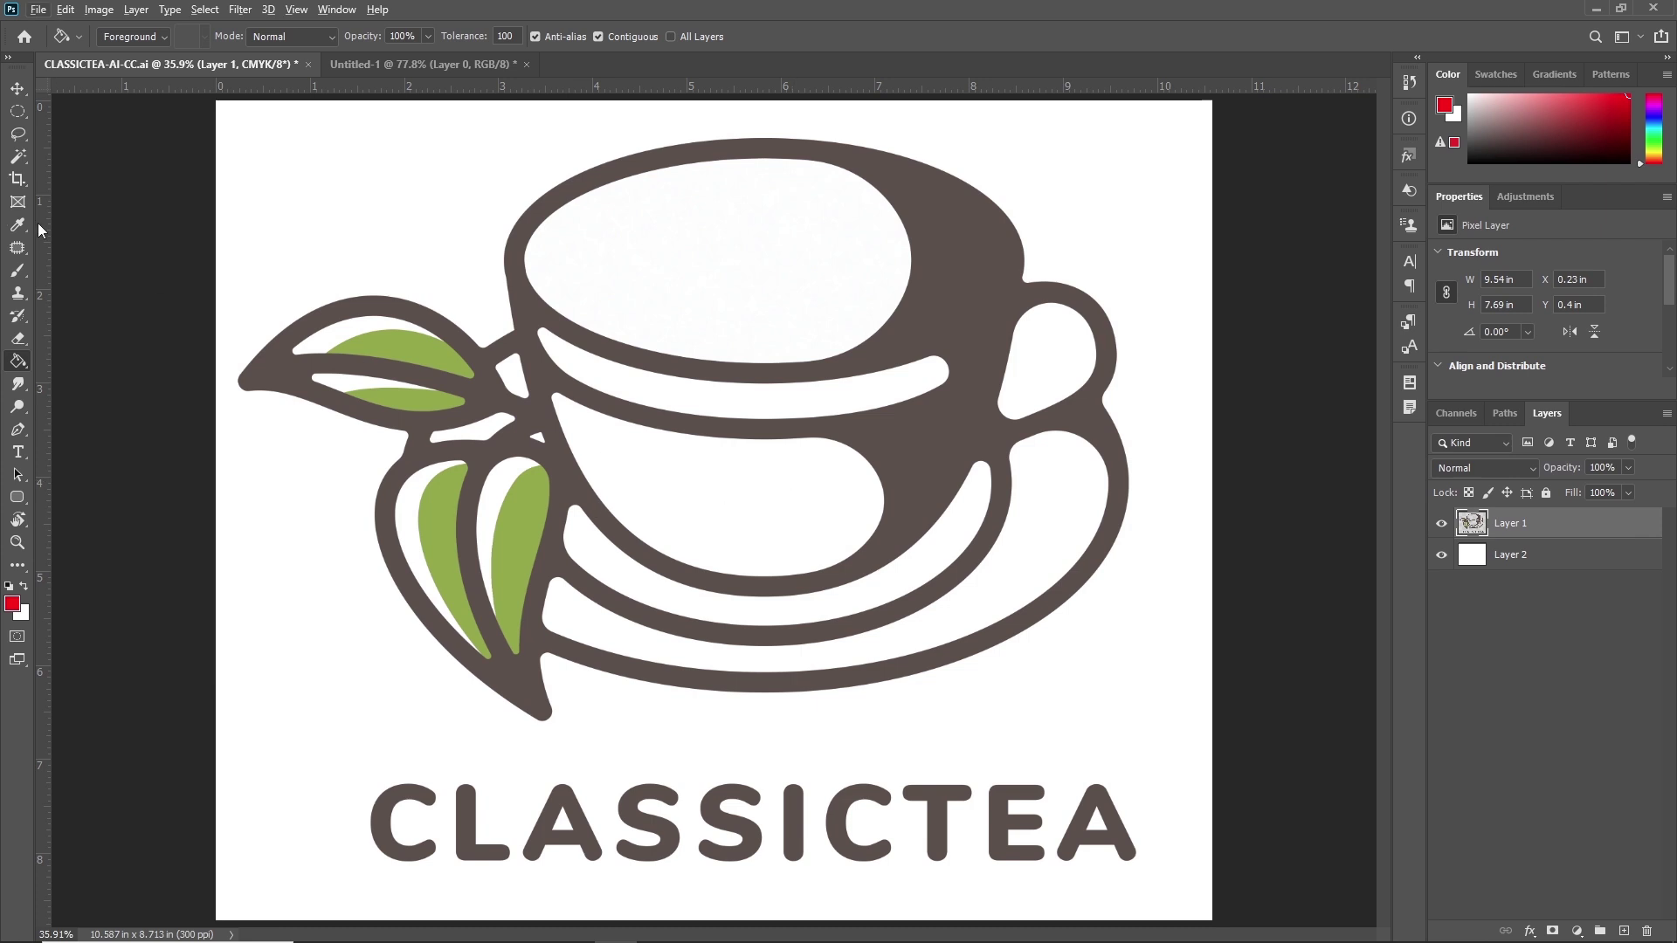
left_click(18, 90)
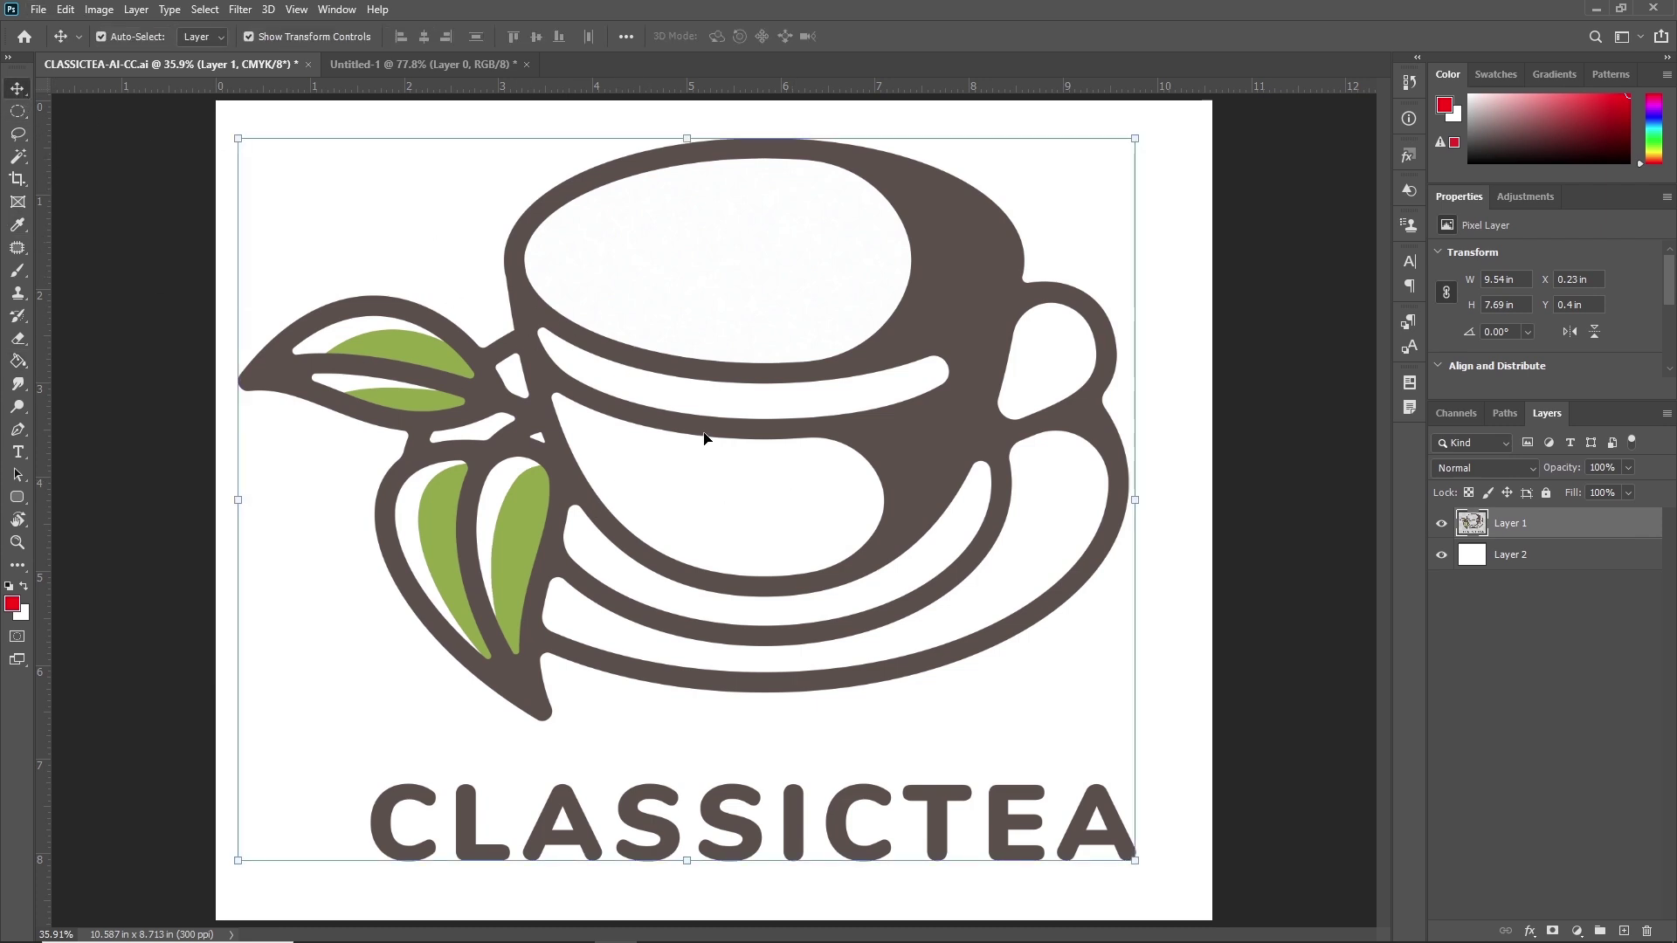
On a new layer, draw an elliptical selection about 0.71 by 0.74 in beside the lower leaf and fill it with the crimson foreground colour
left_click(15, 114)
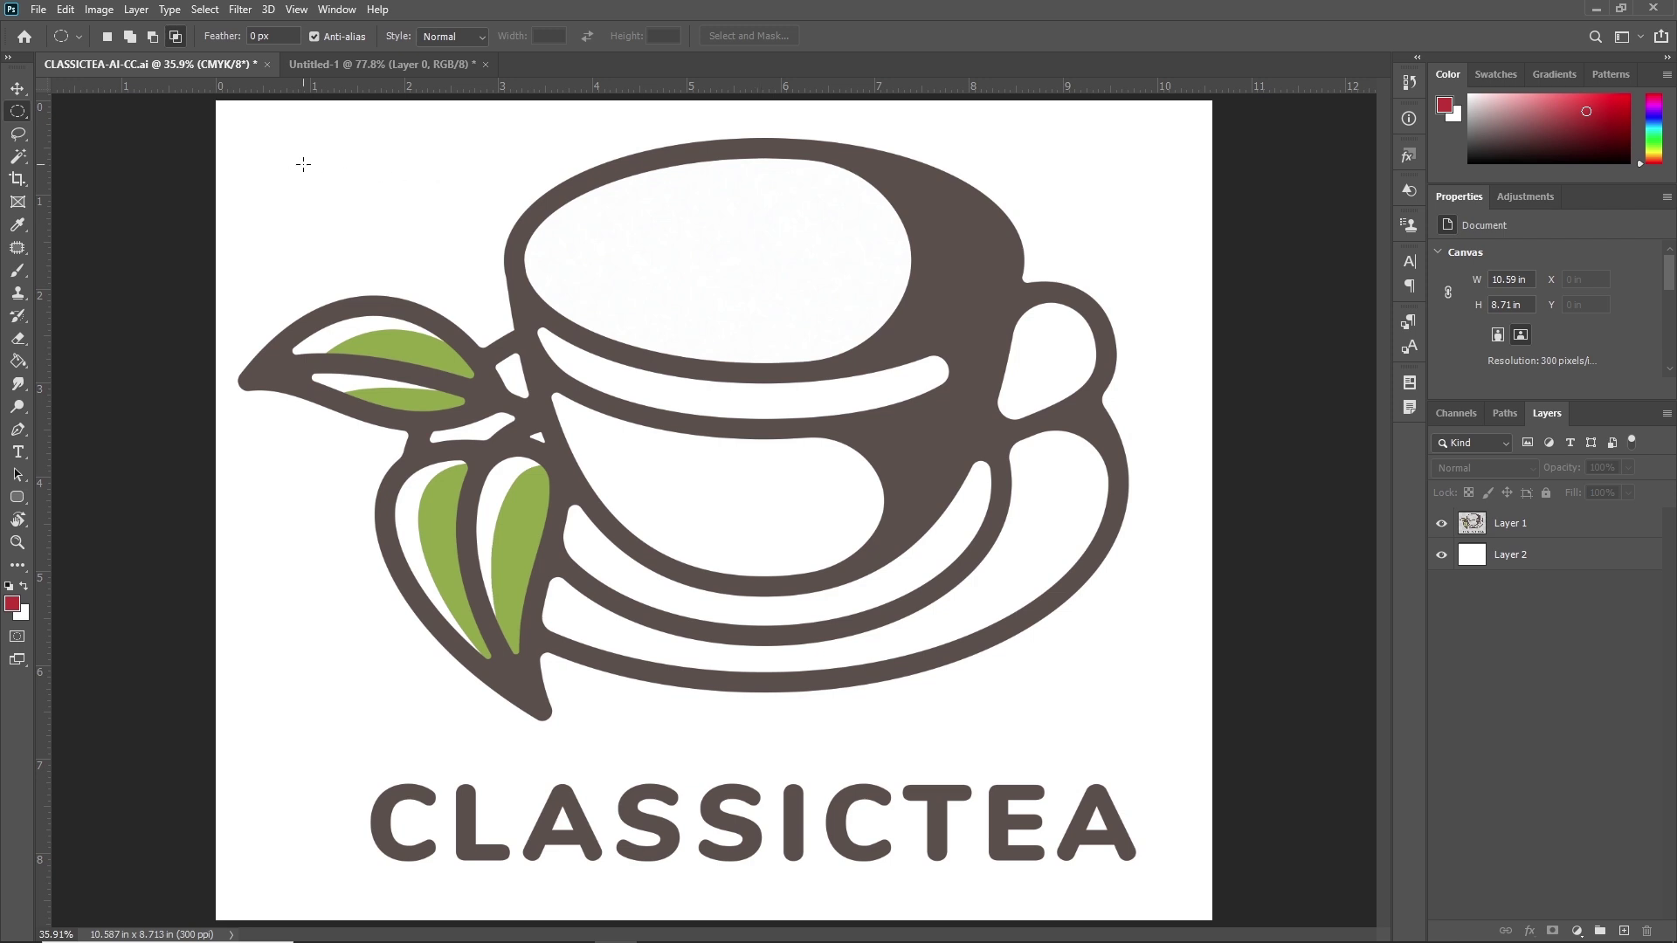
left_click(1624, 931)
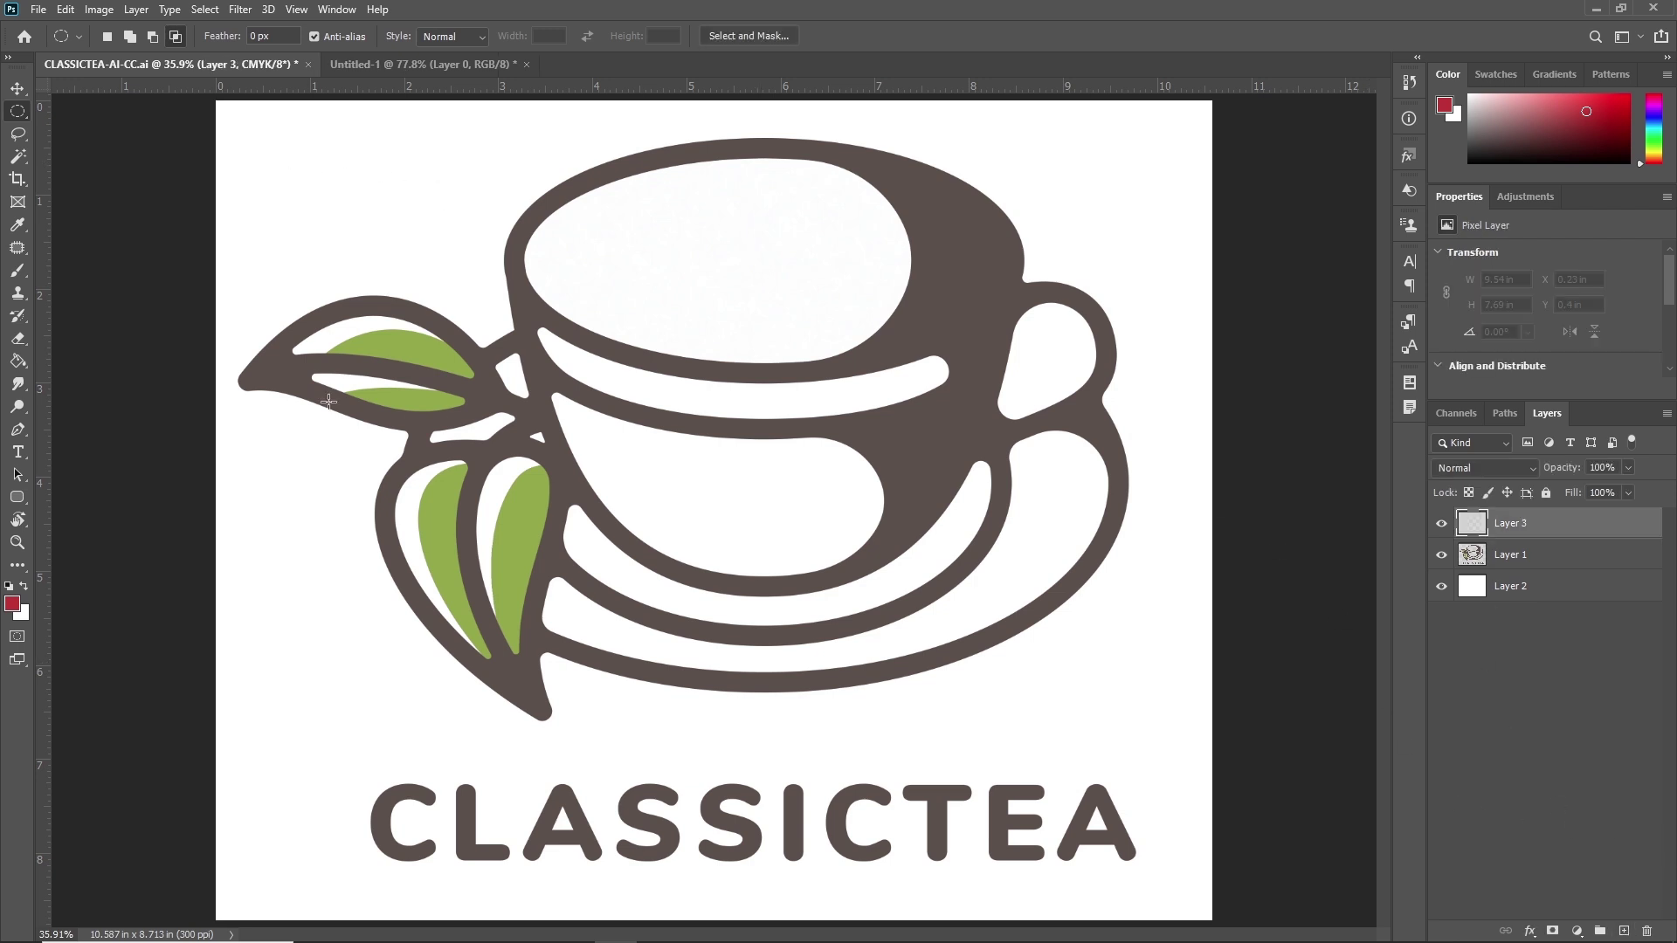
left_click(18, 134)
left_click(296, 531)
left_click_drag(260, 466, 338, 541)
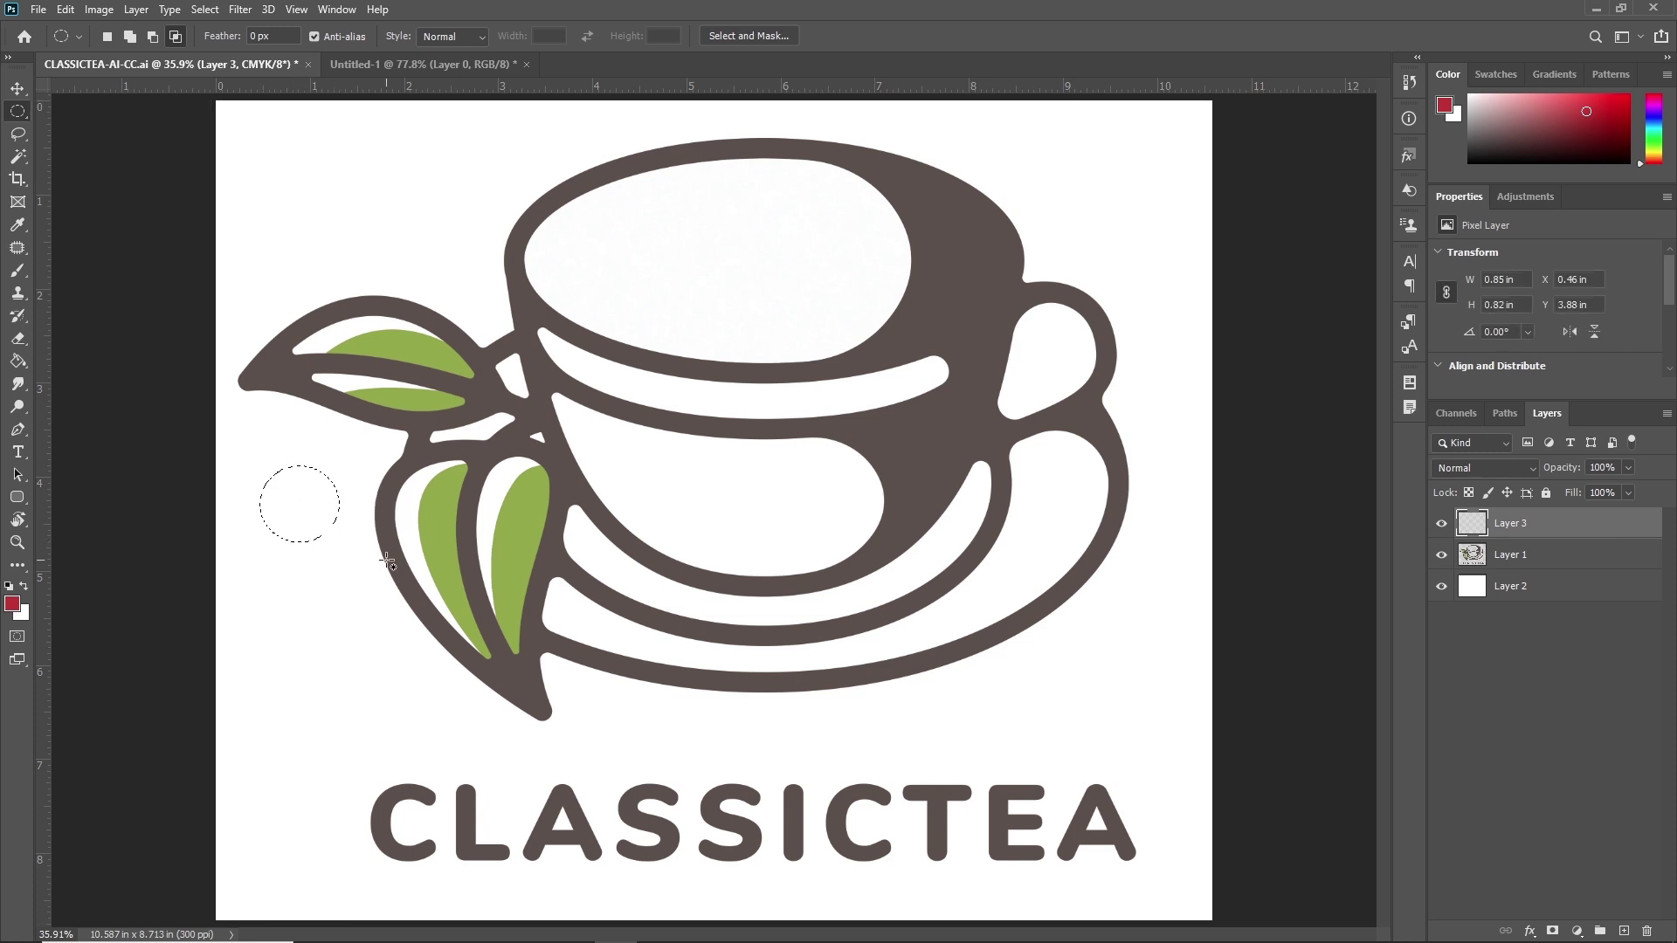
left_click_drag(260, 477, 327, 547)
left_click_drag(17, 361, 113, 382)
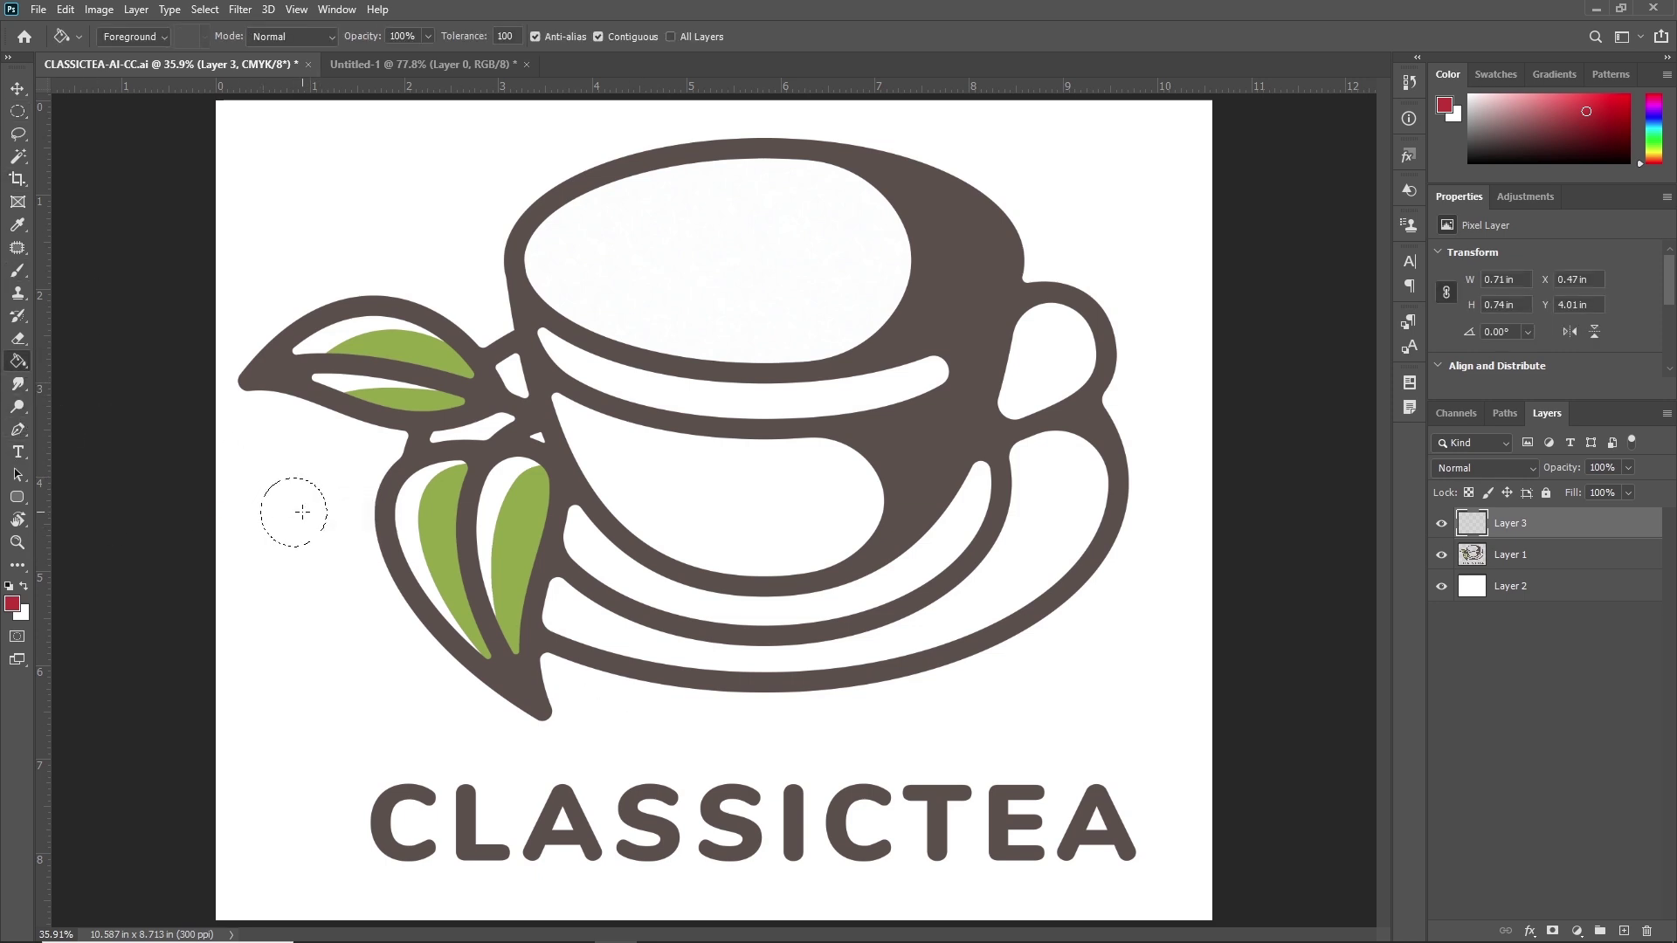
left_click(293, 508)
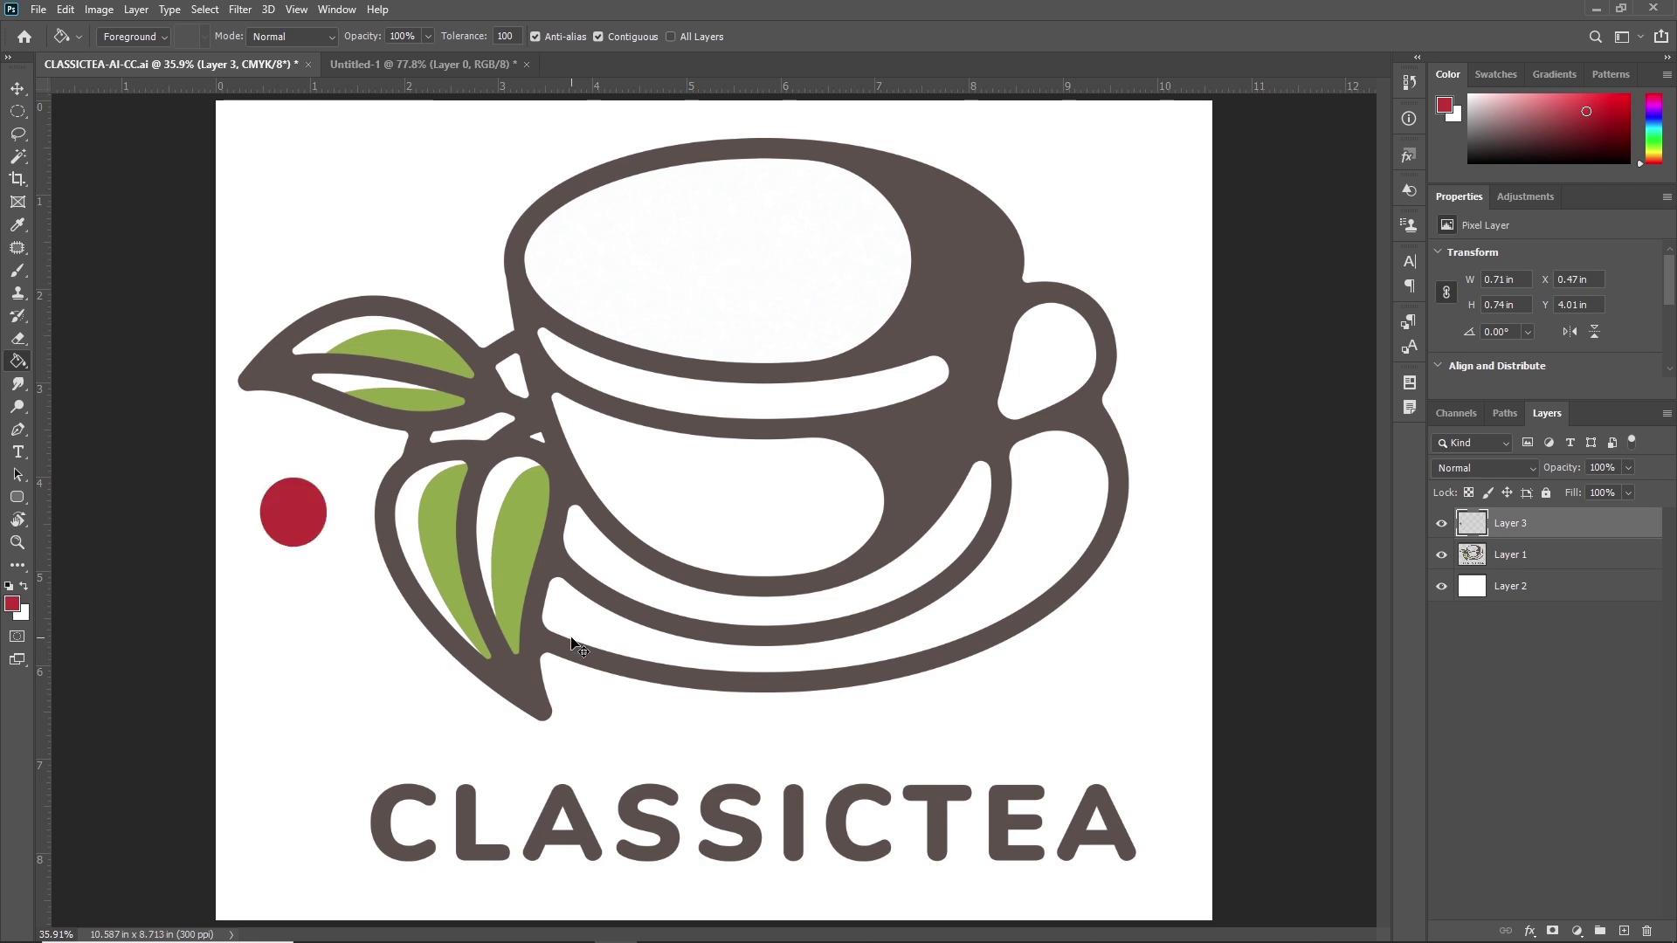
Duplicate the crimson circle's layer and place the copy directly below the original circle
key("ctrl+j")
left_click(17, 87)
left_click_drag(308, 522, 310, 603)
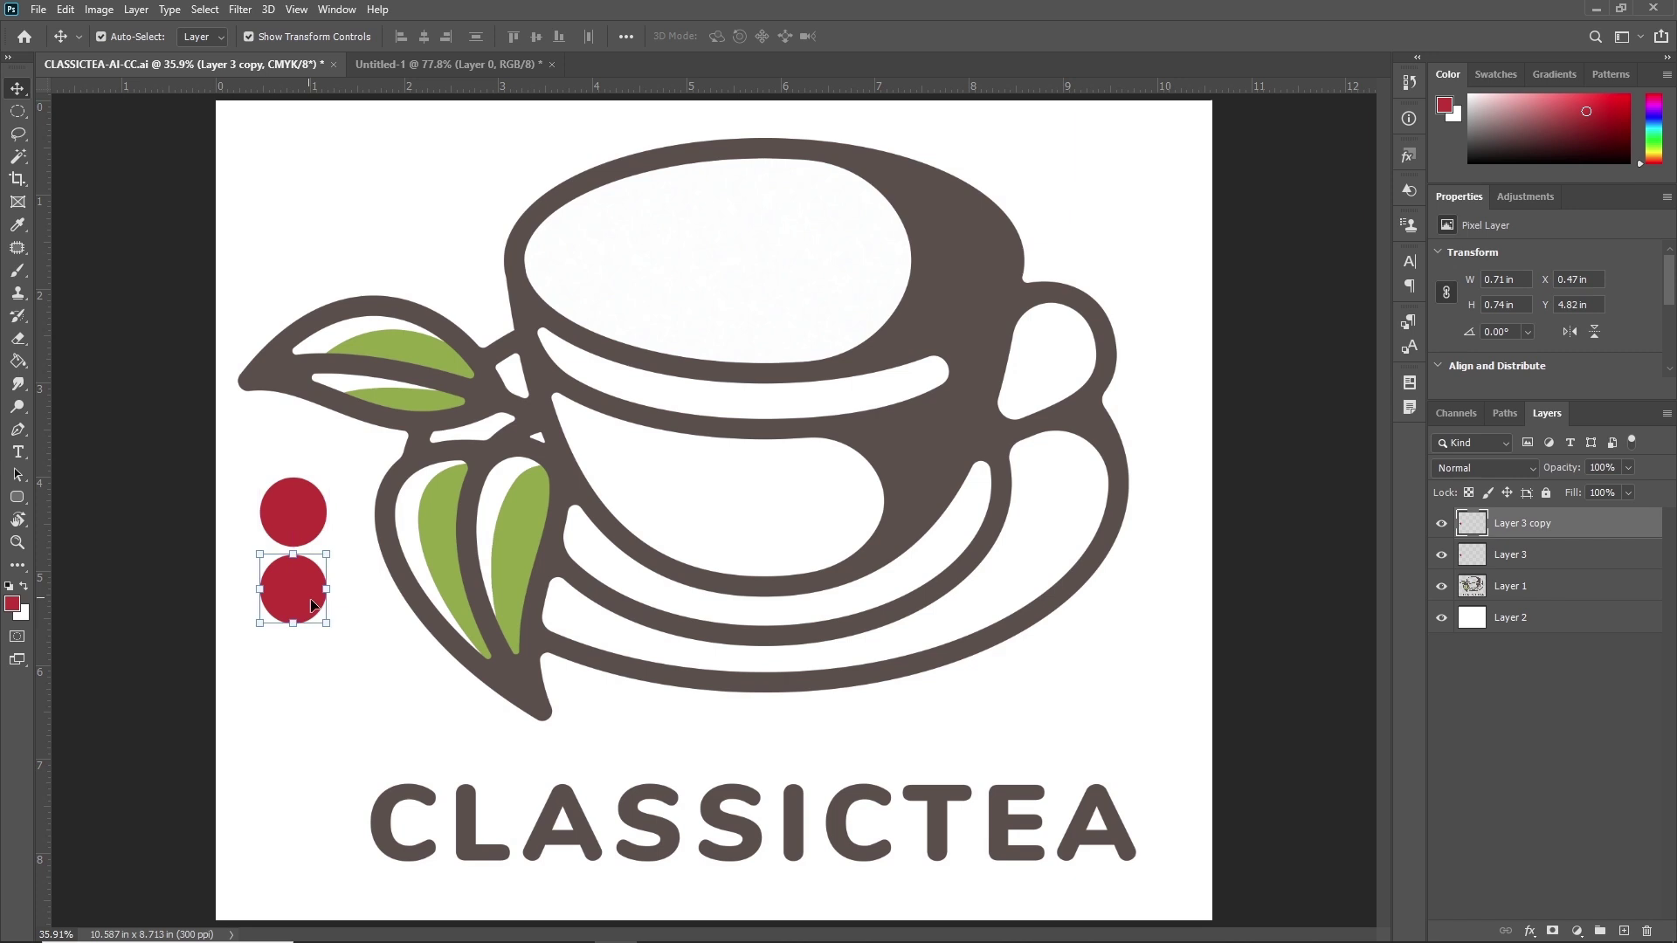
Sample the leaf's green (91a846) as the foreground colour and fill the lower circle with it
left_click(12, 604)
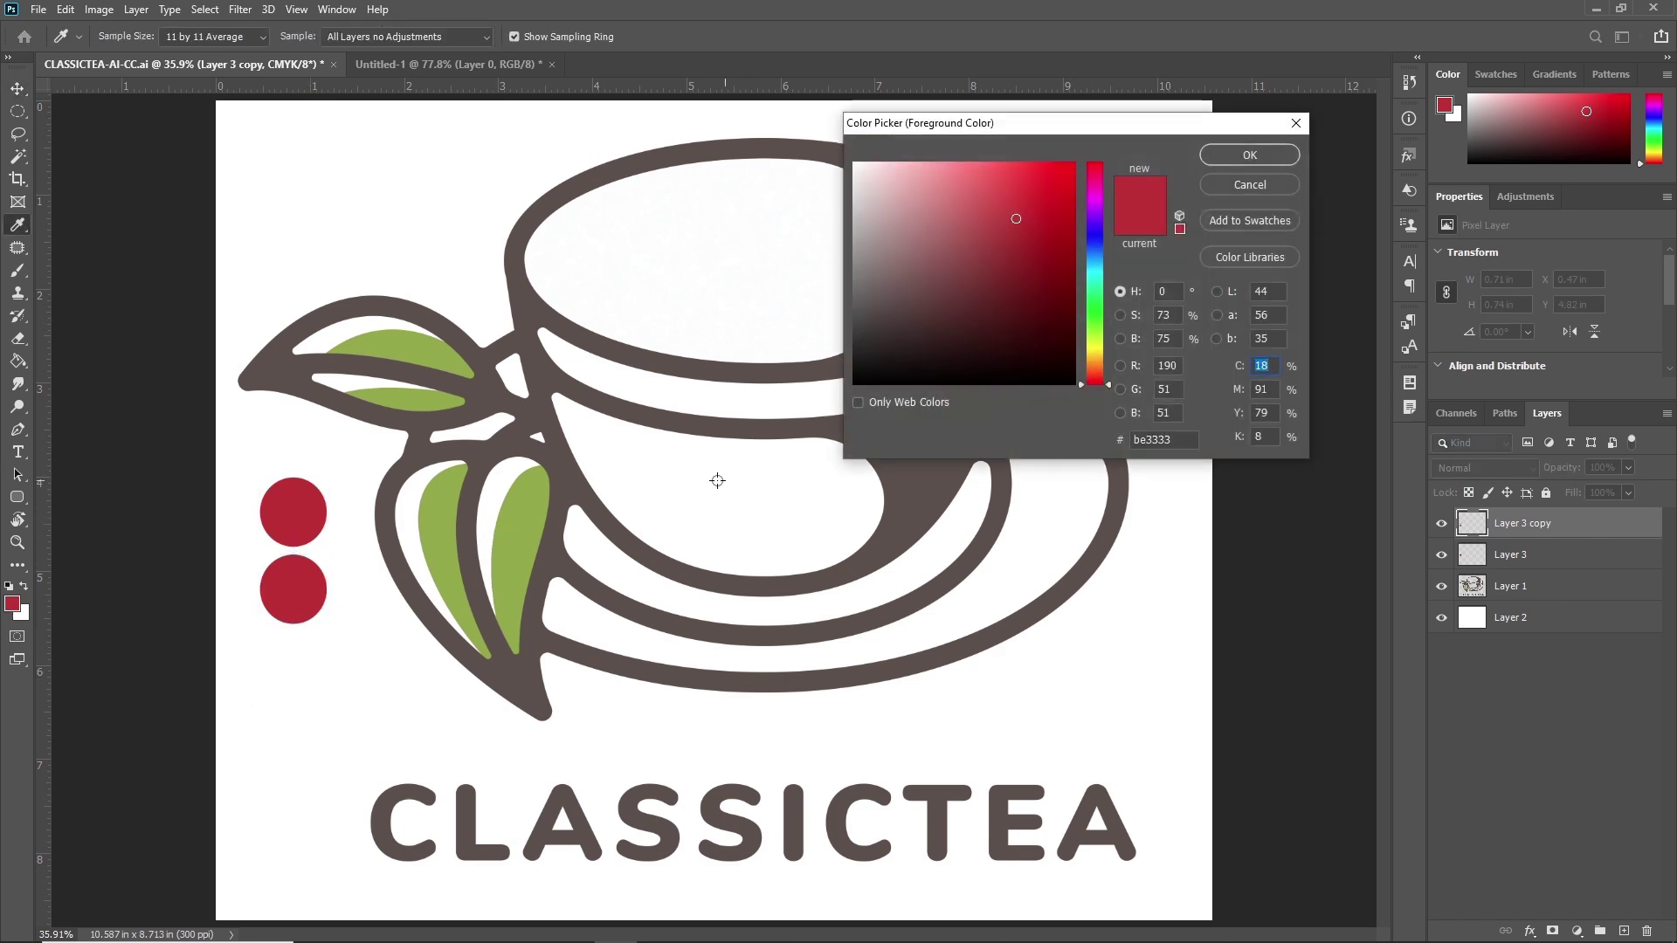
left_click(527, 520)
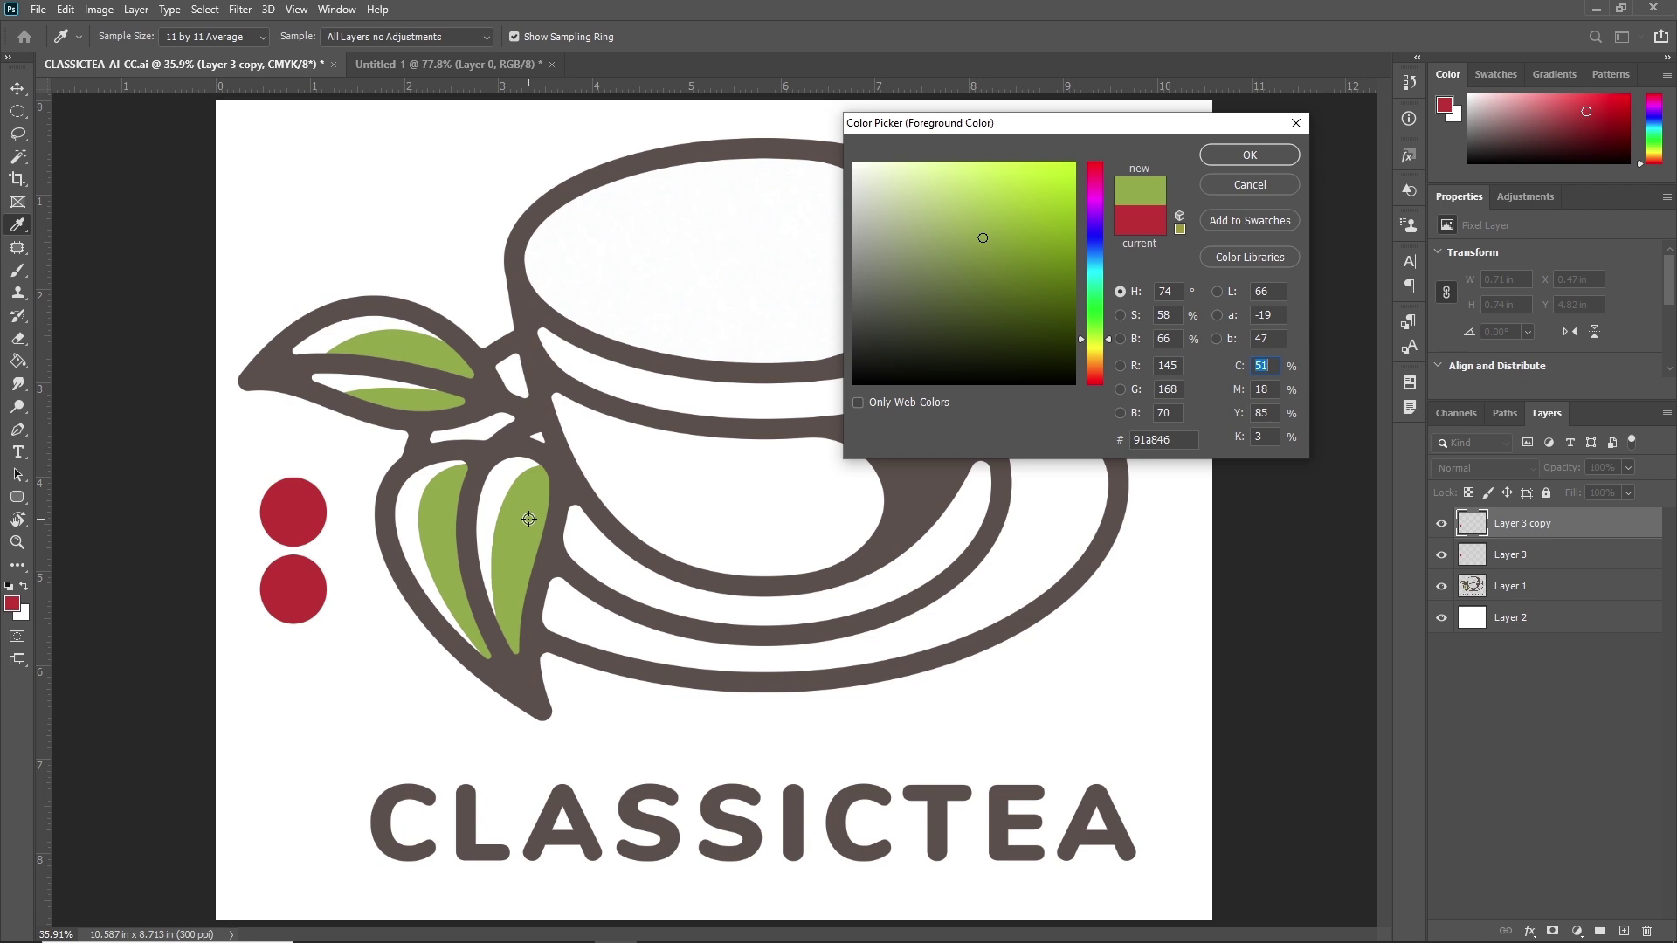
left_click(1249, 155)
key("v")
left_click(25, 369)
left_click(288, 599)
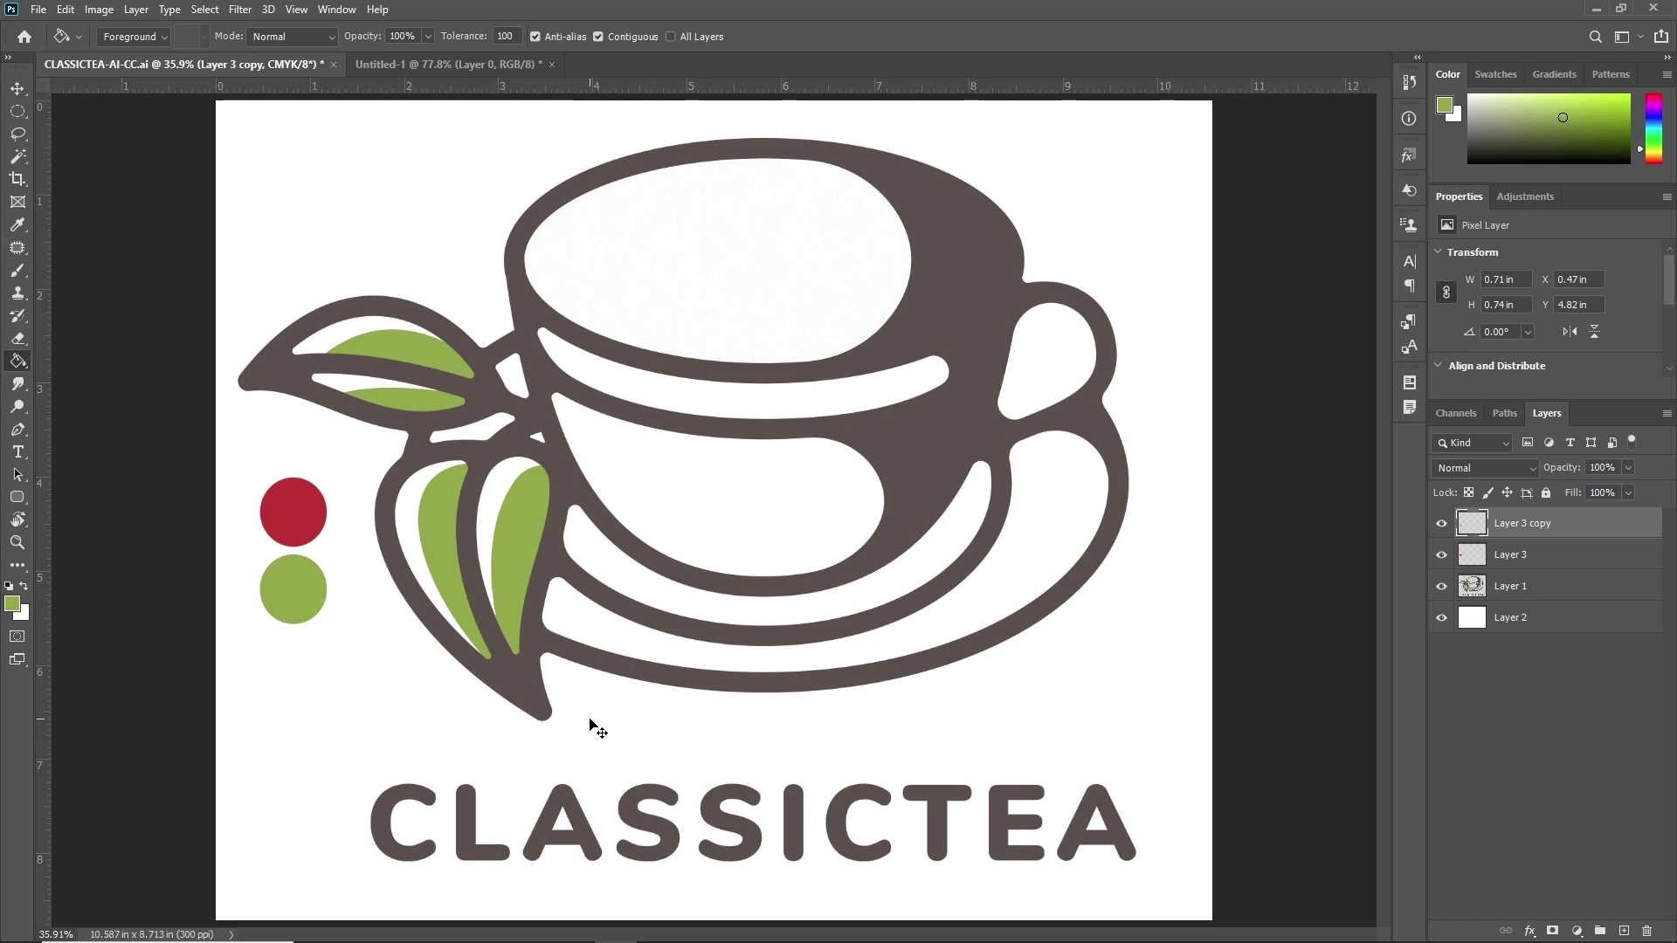
Duplicate the green circle's layer and place the copy directly below it as a third circle
key("ctrl+j")
key("v")
left_click_drag(301, 616, 298, 697)
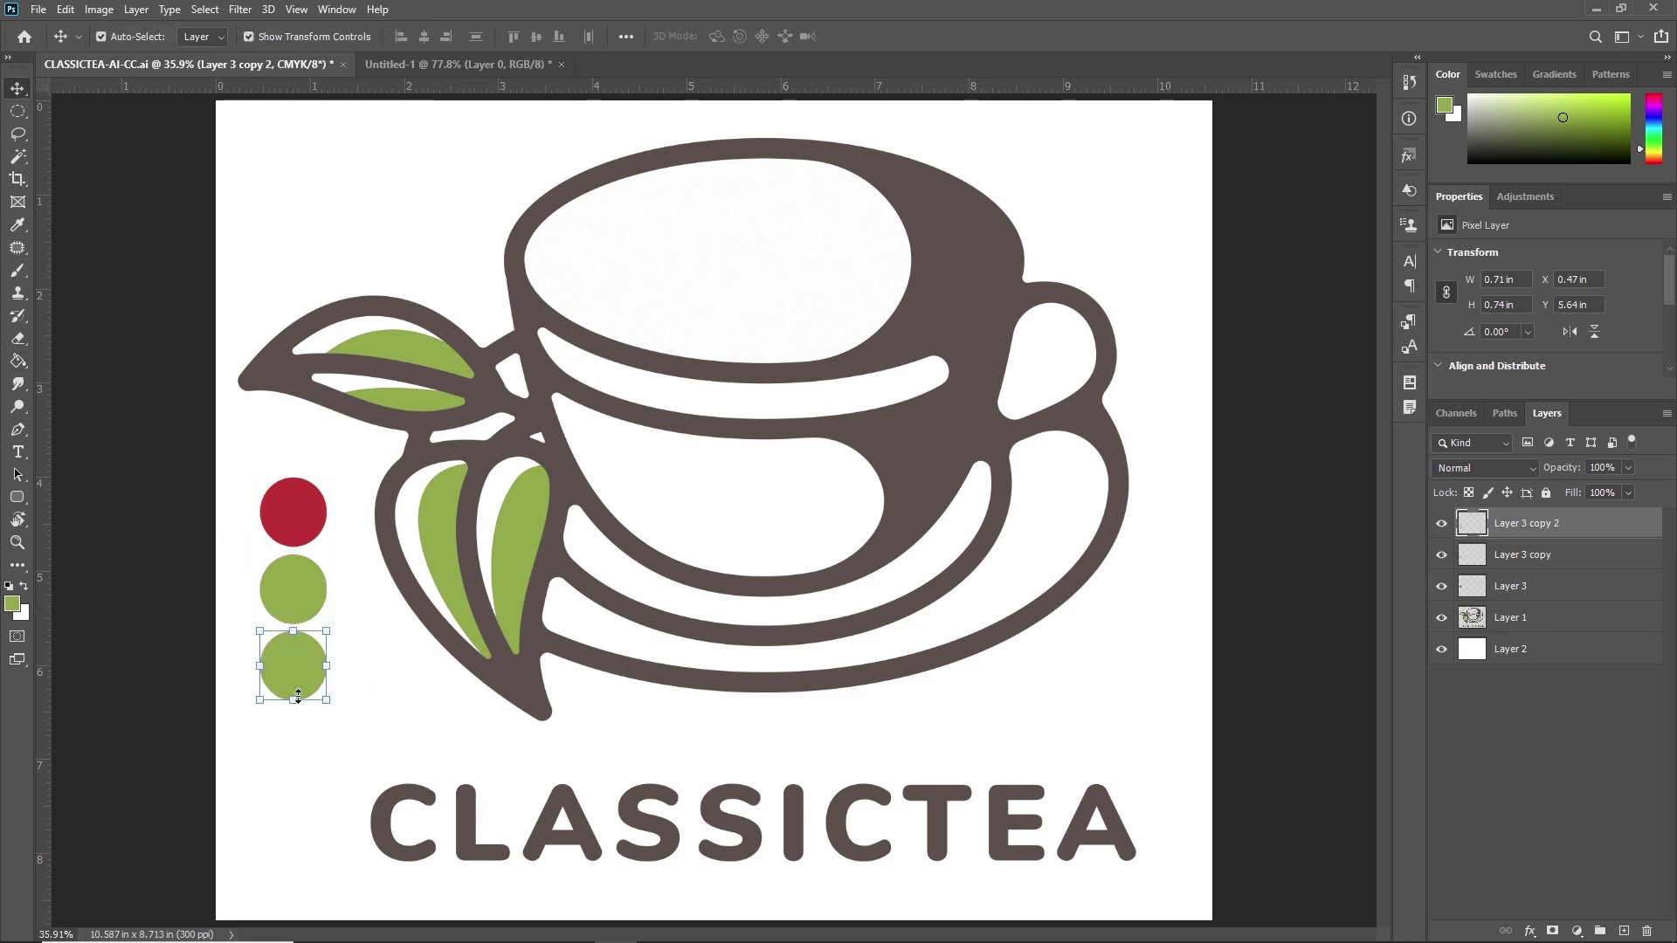
Pick a turquoise-green foreground colour and fill the third circle with it using the Paint Bucket tool
left_click(18, 363)
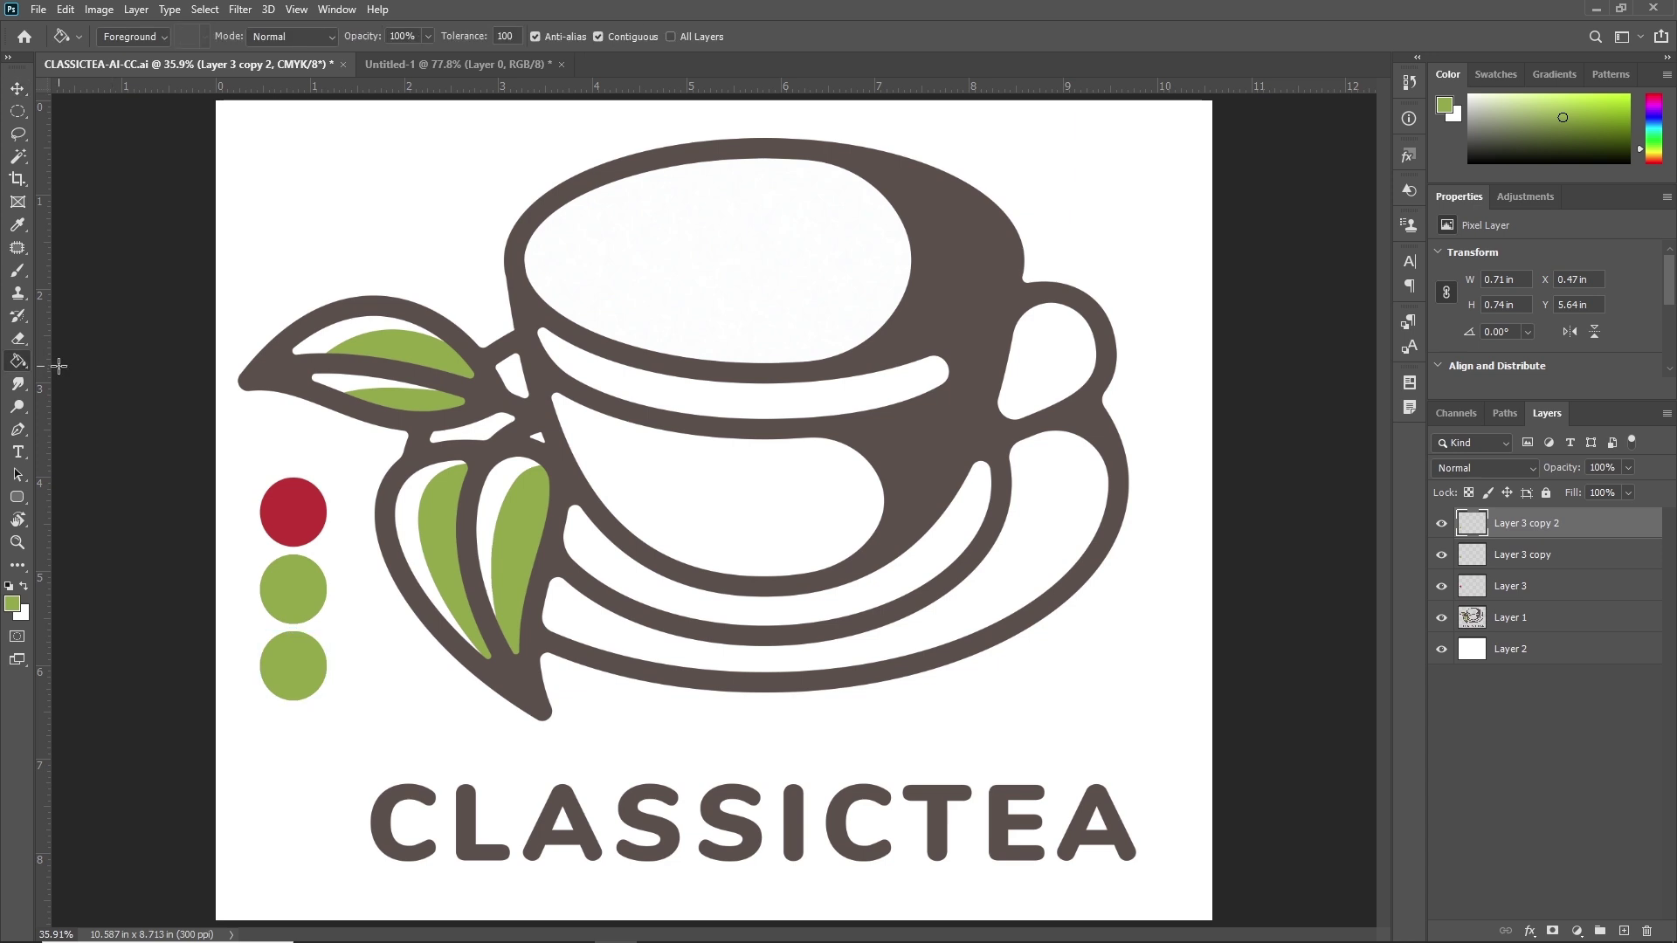
right_click(17, 363)
left_click(78, 378)
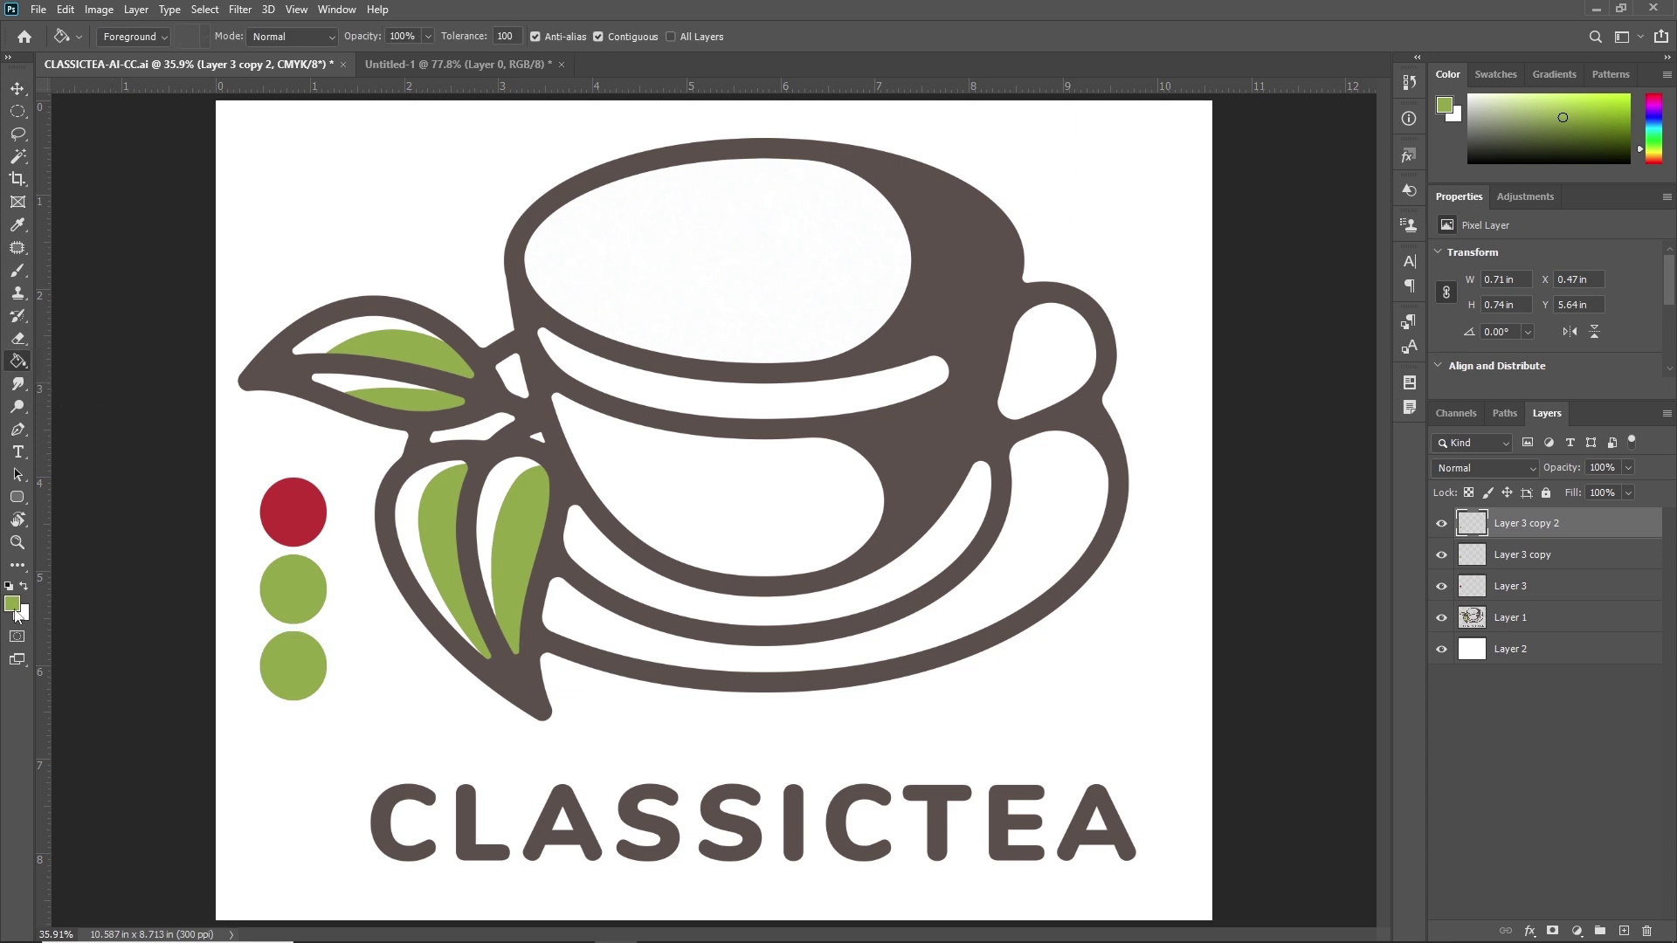
left_click(14, 609)
left_click(1095, 287)
left_click(1036, 216)
left_click(1250, 154)
left_click(312, 661)
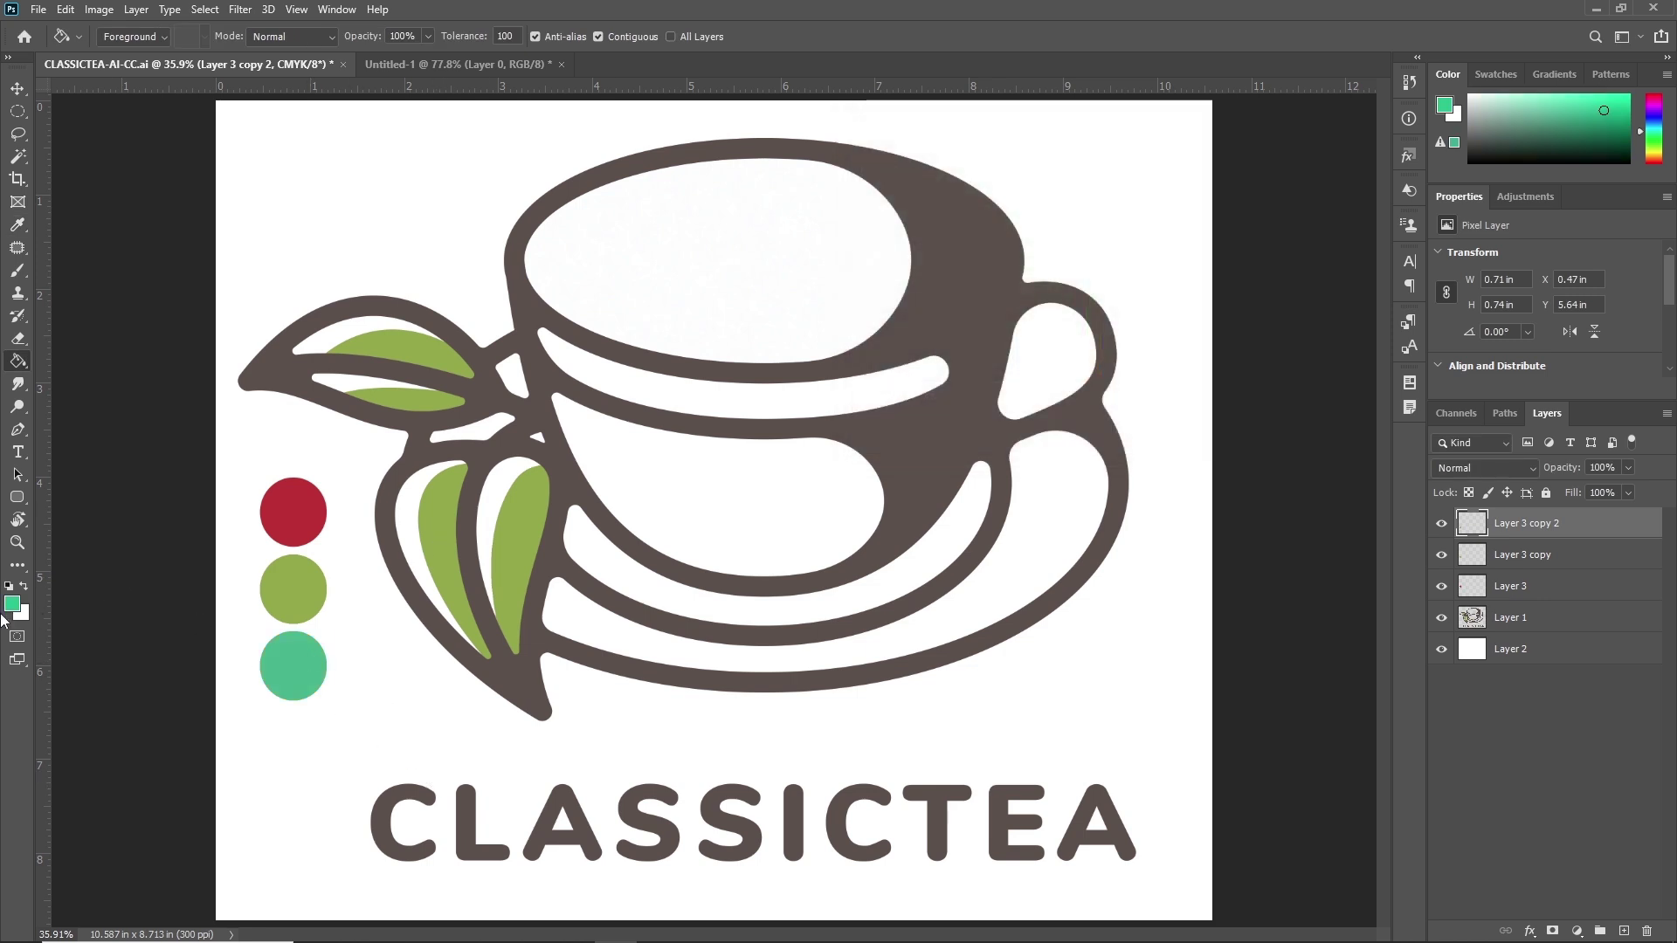
Duplicate the turquoise circle's layer and place the copy directly below it as a fourth circle
key("ctrl+j")
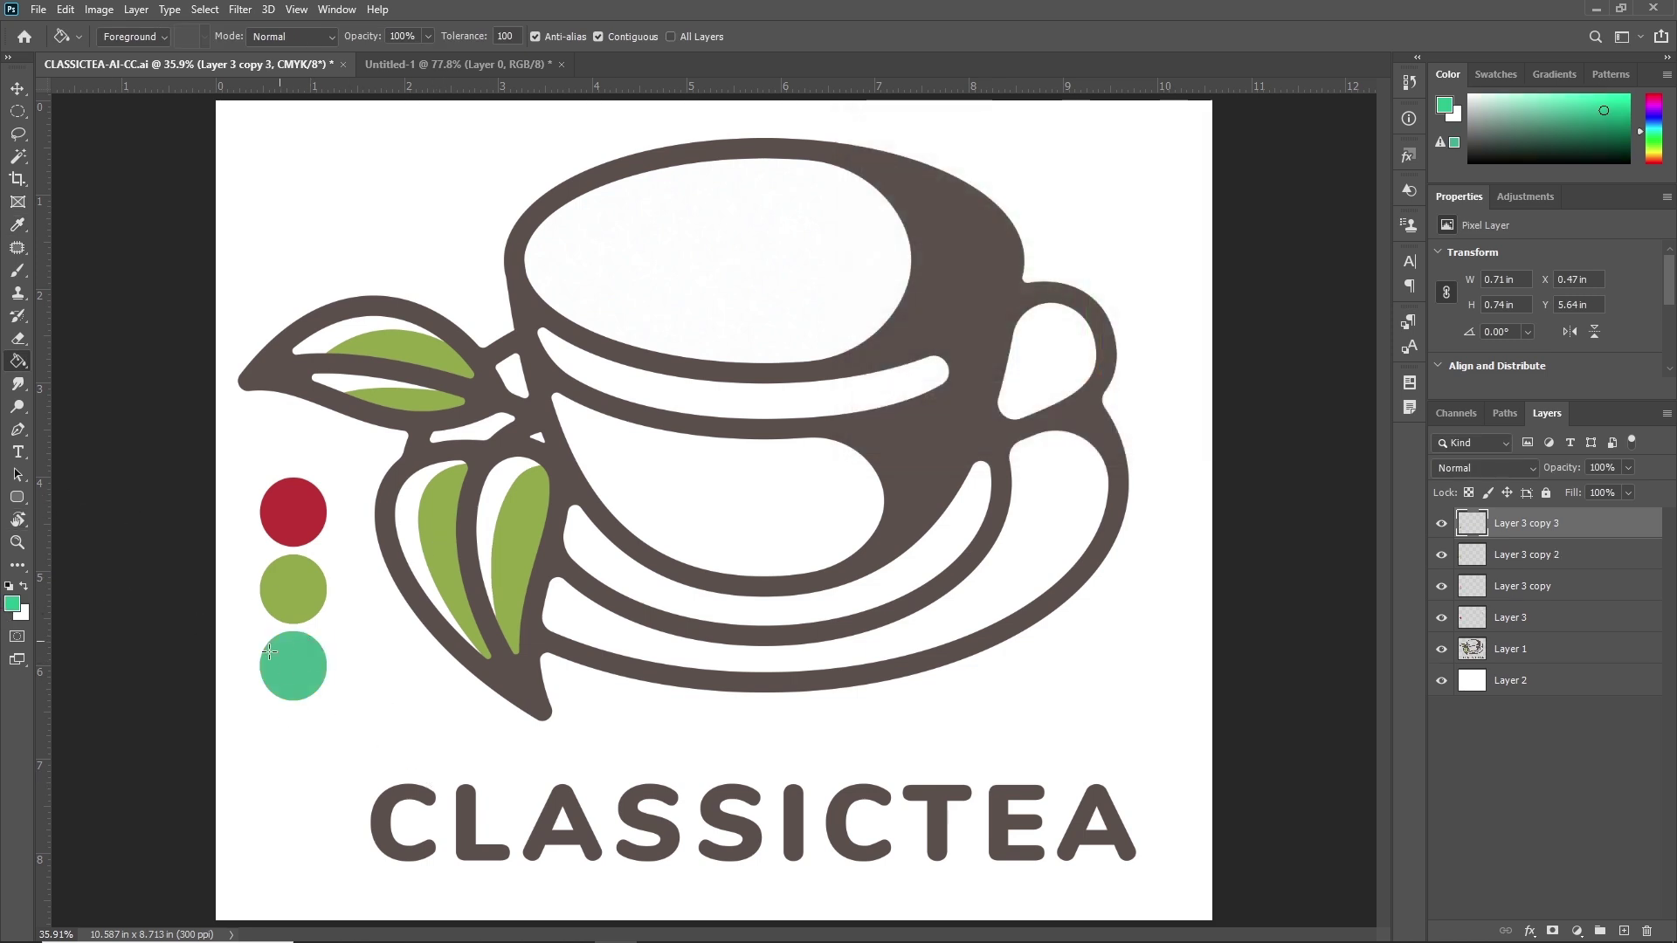
key("v")
left_click_drag(295, 692, 300, 777)
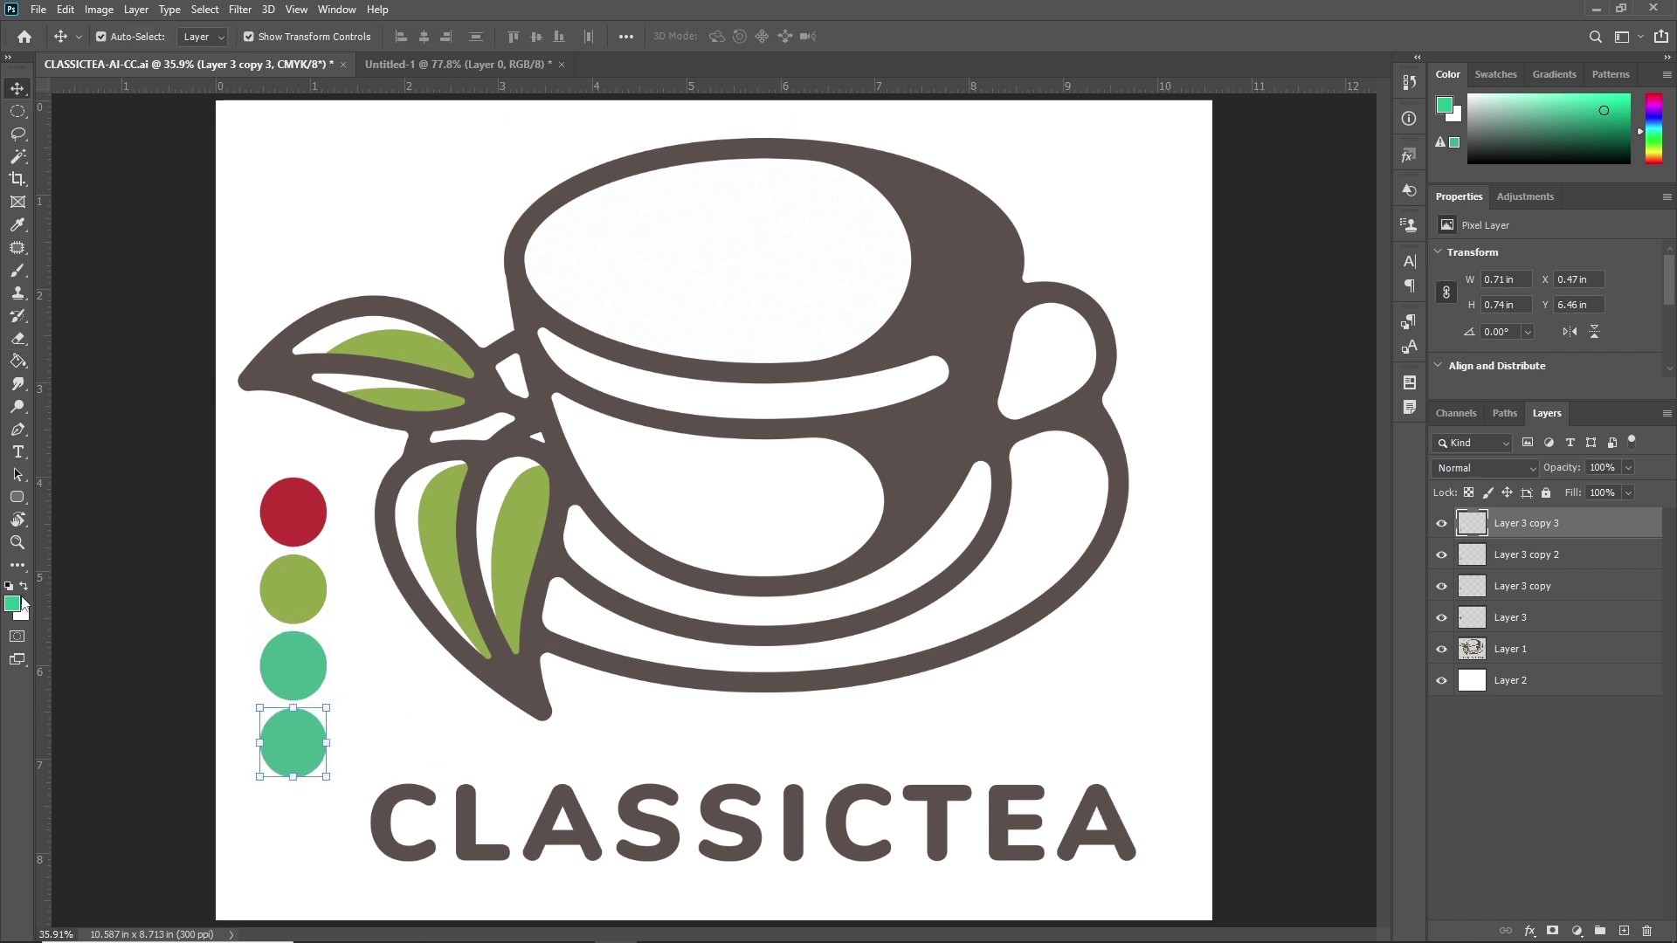
Pick an olive yellow (afa831) as the foreground colour and fill the fourth circle with it using the Paint Bucket tool
left_click(17, 361)
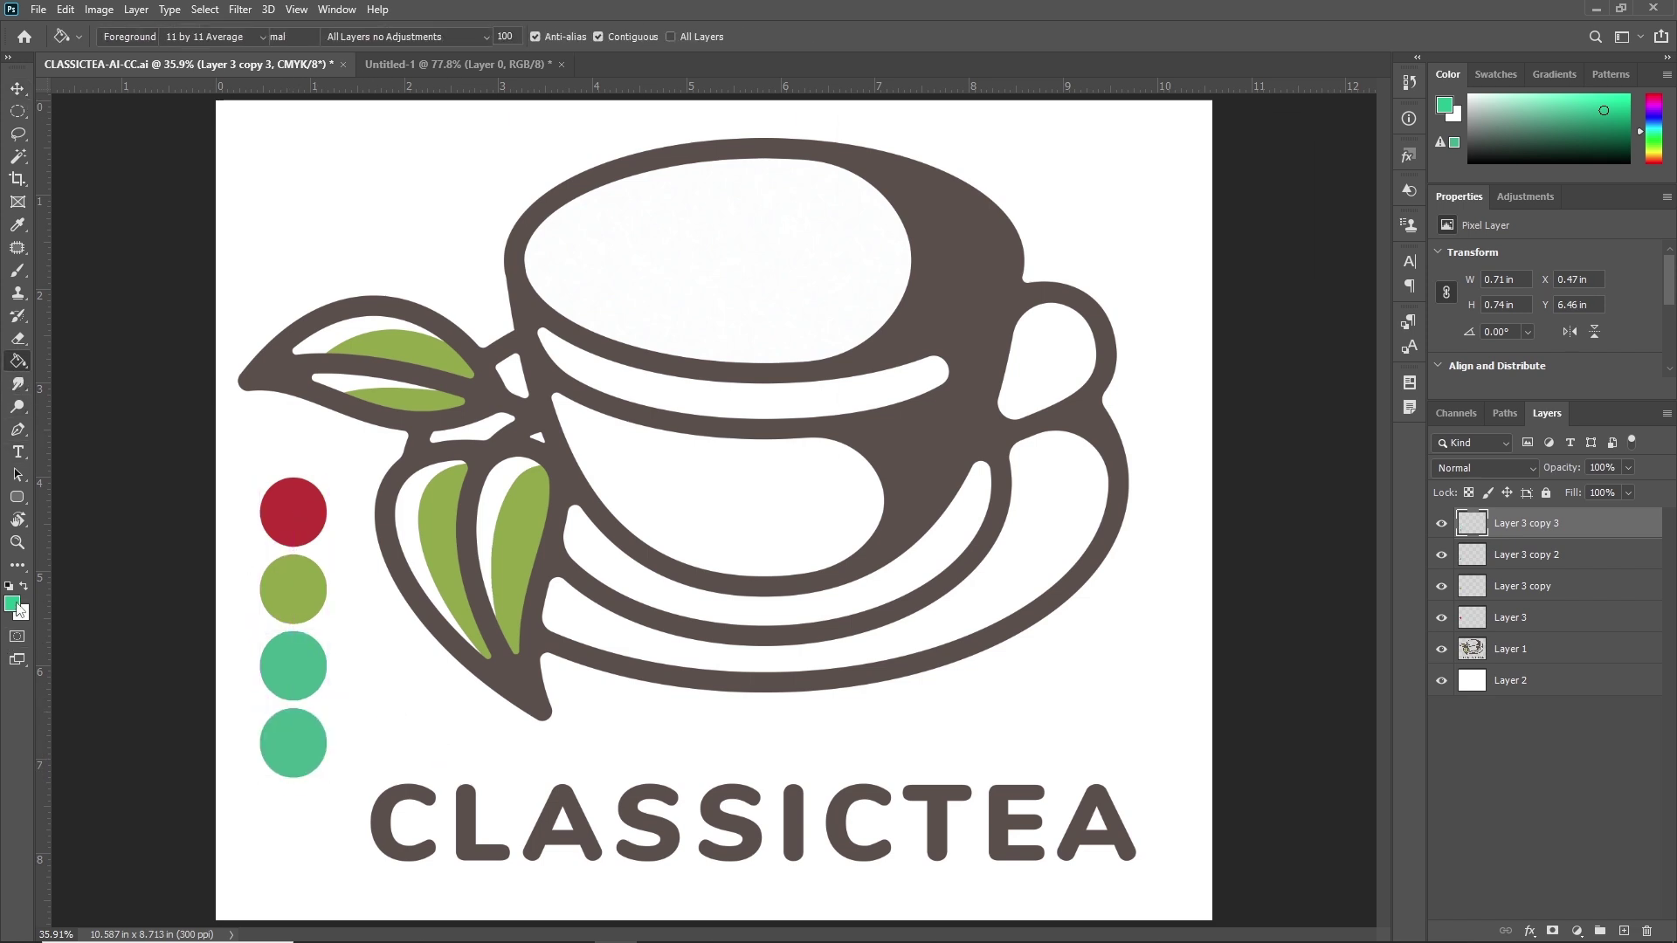
left_click(13, 604)
left_click(1093, 349)
left_click(1014, 231)
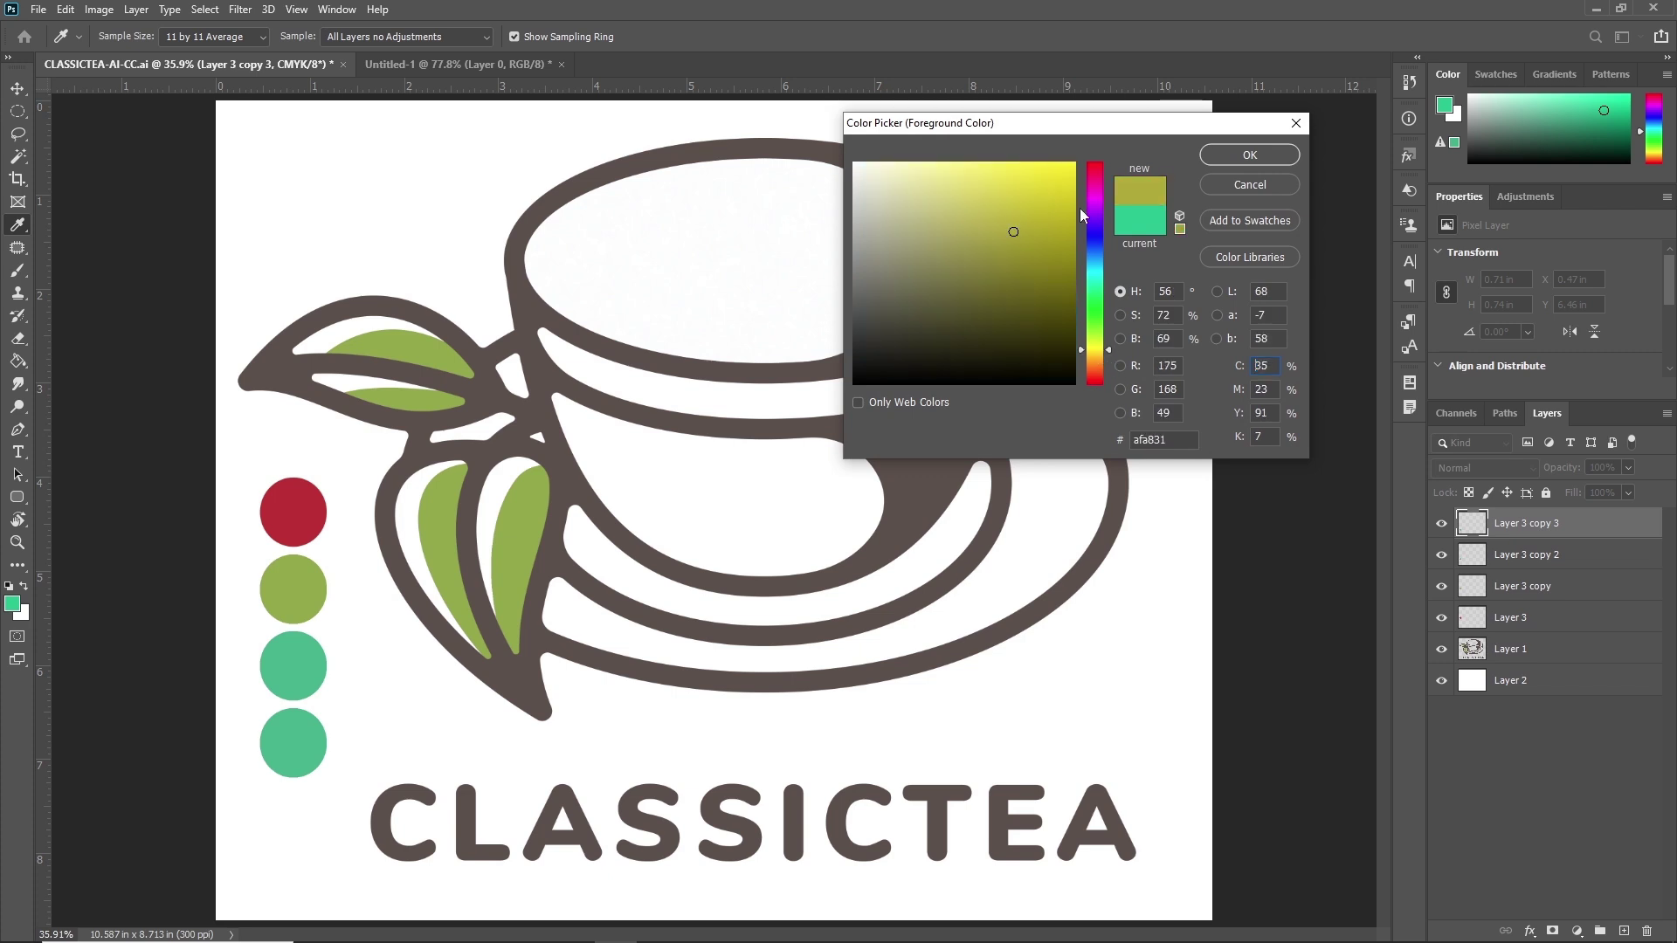
left_click(1232, 158)
left_click(278, 733)
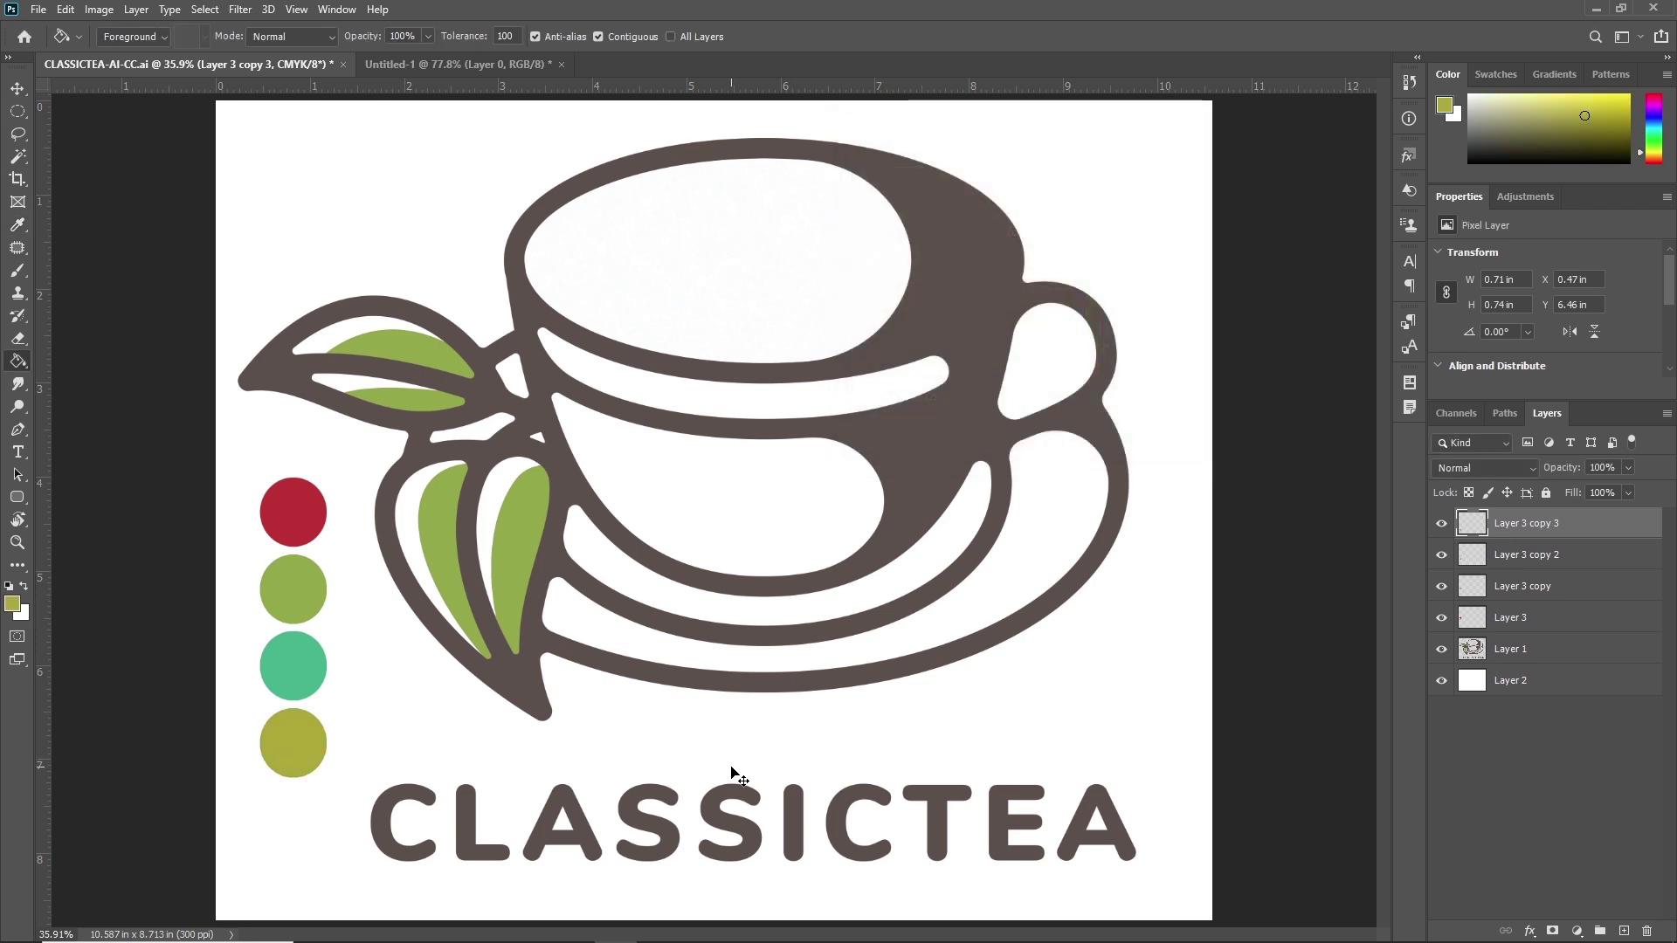
Merge the four circle layers into one and move the swatch column into the upper-right corner of the canvas
left_click(1528, 618)
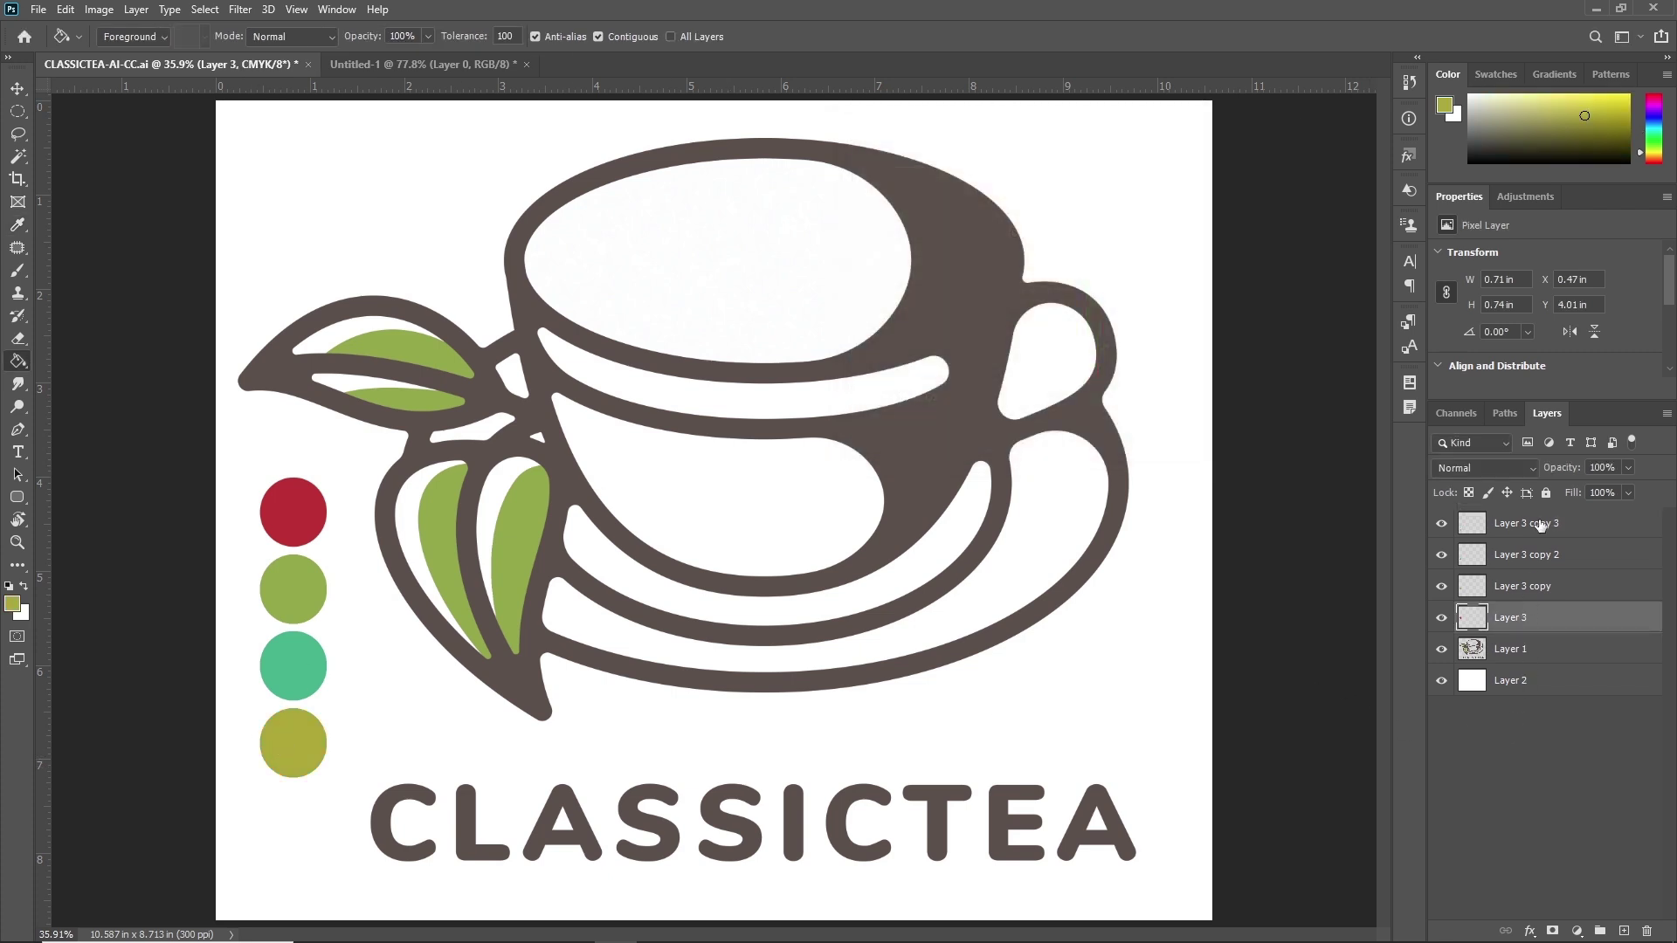
left_click(1540, 524, "shift")
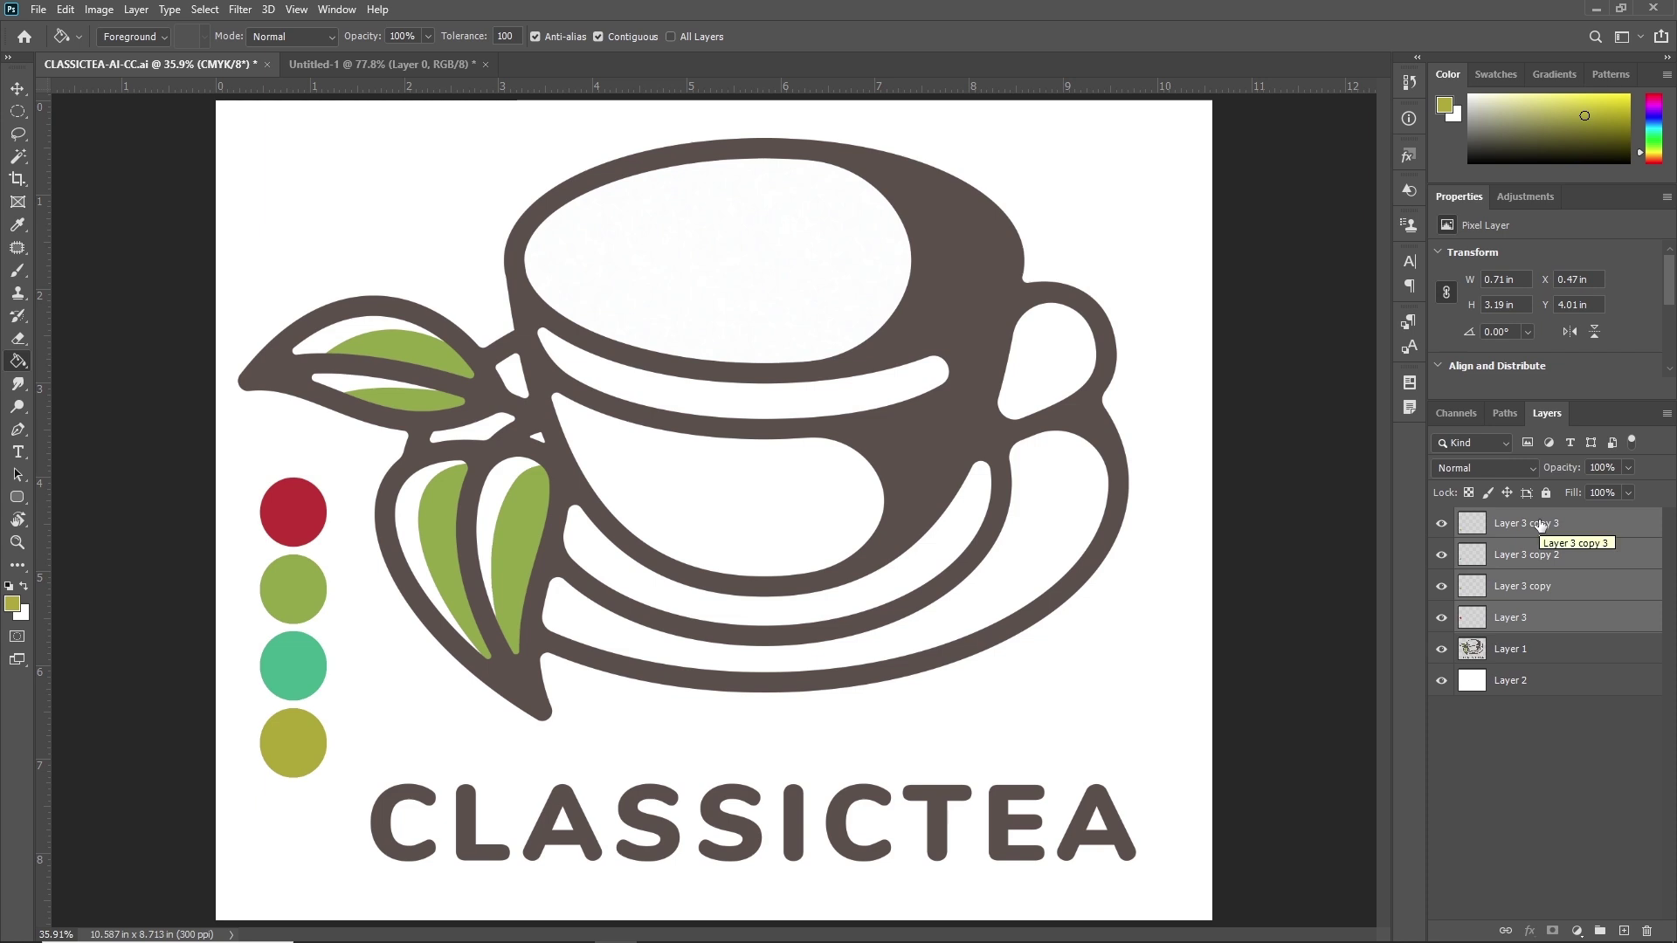
key("ctrl+e")
left_click(17, 88)
mouse_move(394, 606)
left_mouse_down()
mouse_move(608, 624)
mouse_move(690, 430)
mouse_move(1162, 319)
mouse_move(1222, 244)
mouse_move(1167, 246)
left_mouse_up()
mouse_move(1162, 307)
left_mouse_down()
mouse_move(1172, 578)
mouse_move(1167, 303)
left_mouse_up()
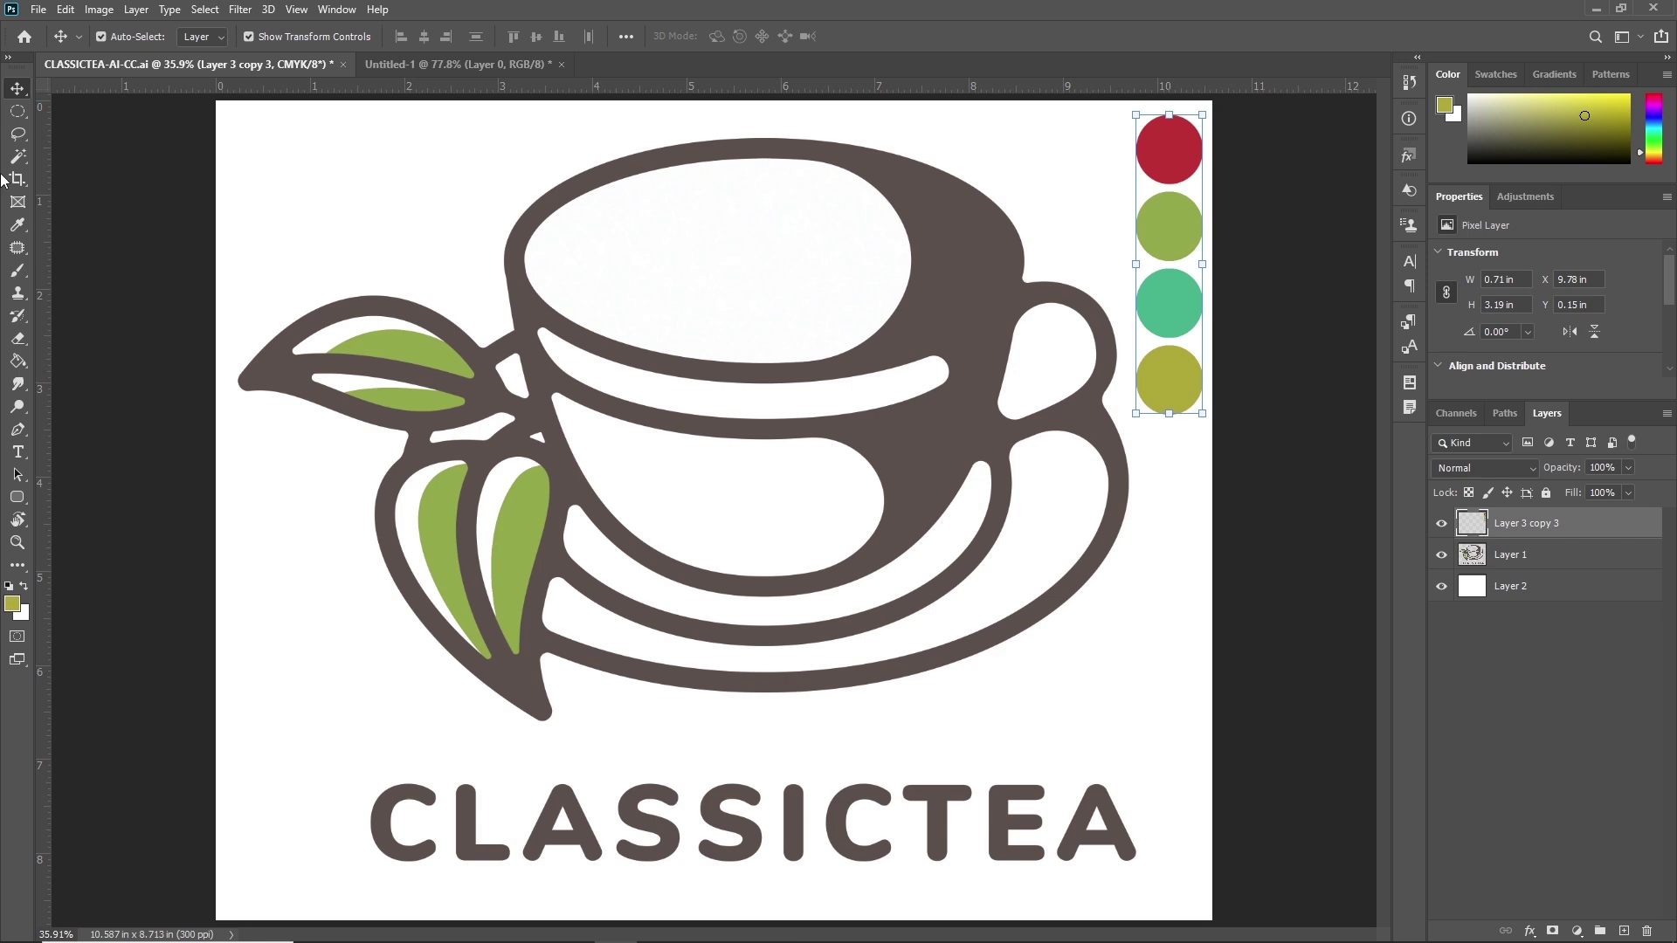
On Layer 1, sample the crimson swatch and fill the saucer's outer band with it using the Paint Bucket
left_click(17, 361)
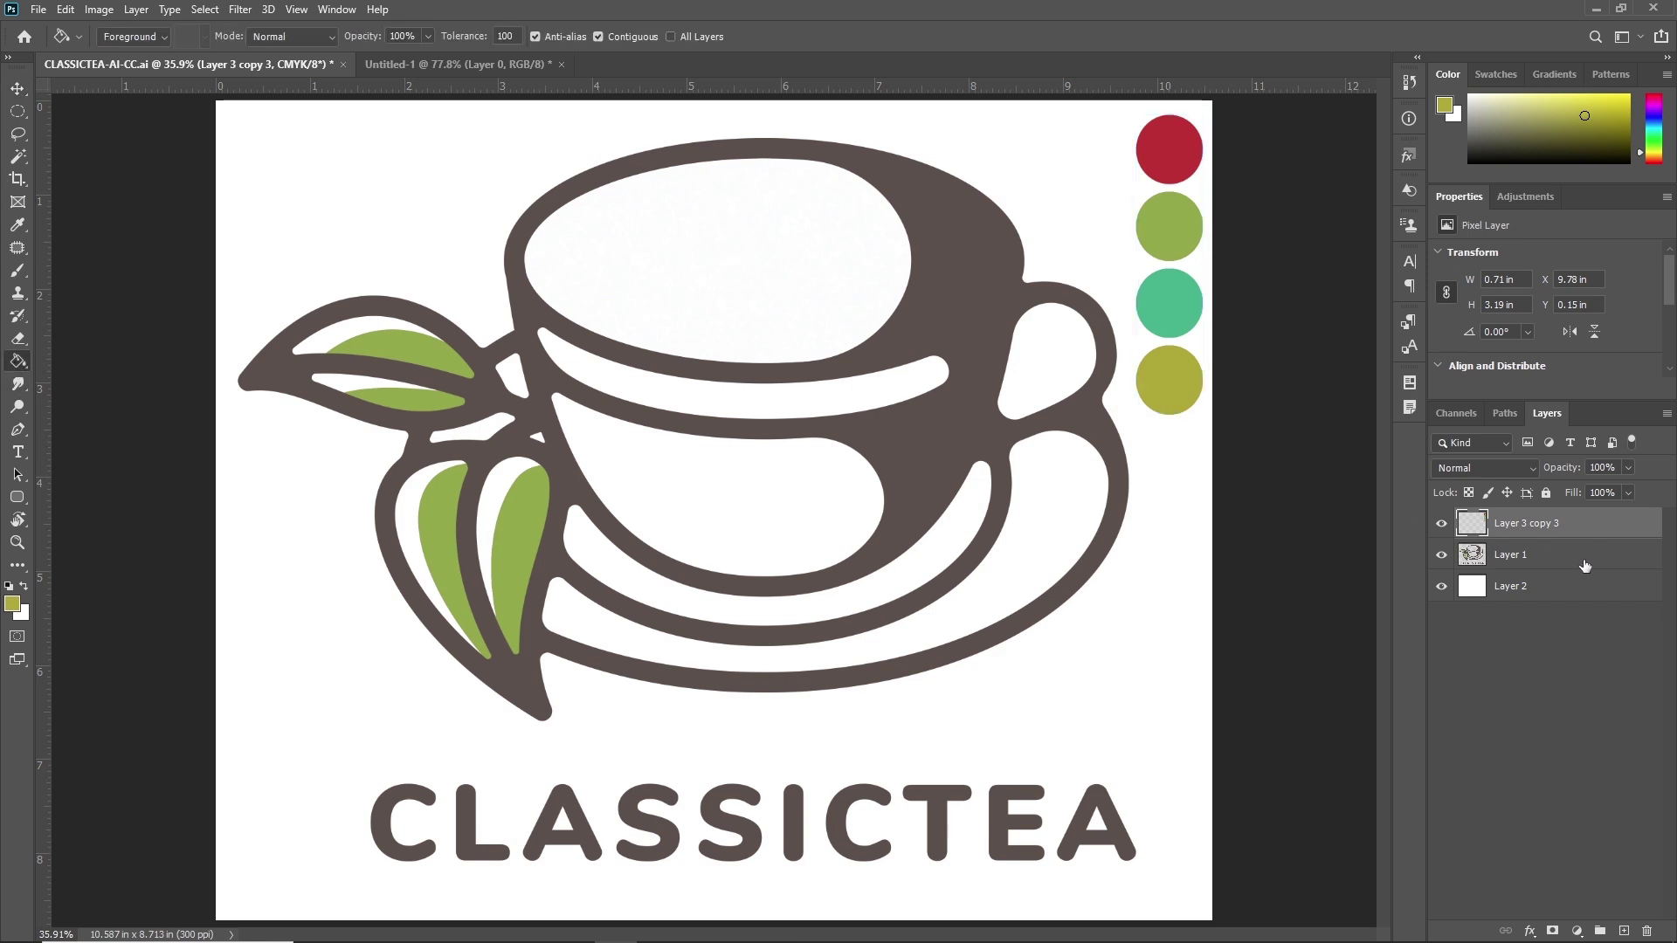
left_click(1527, 564)
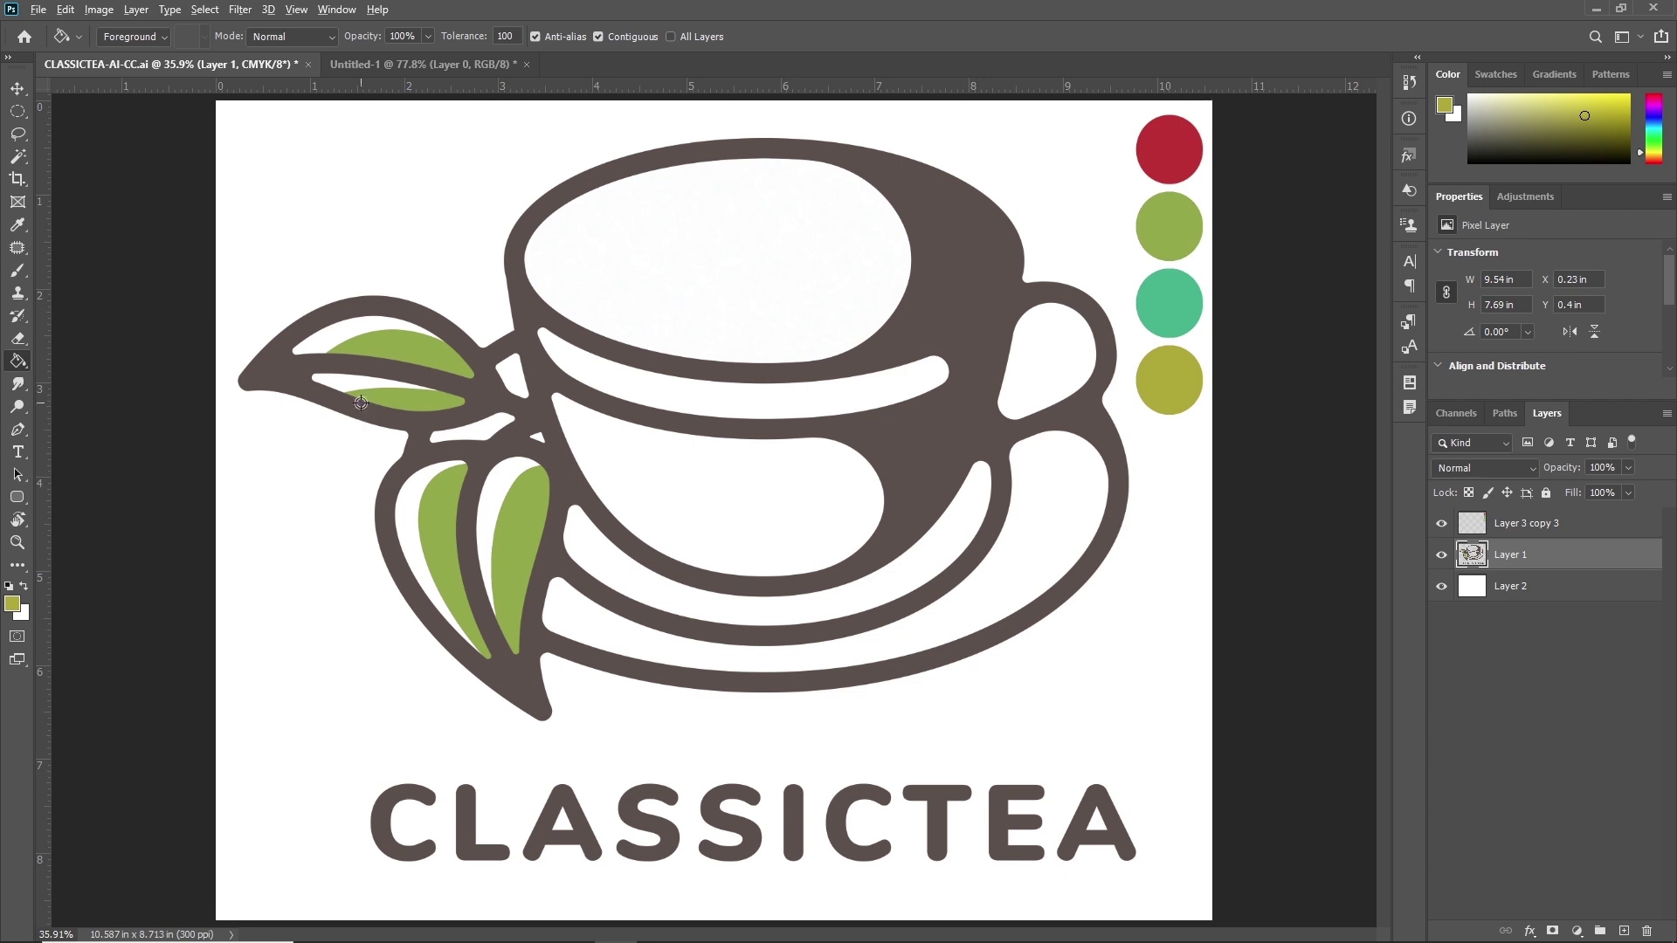
left_click(420, 349, "alt")
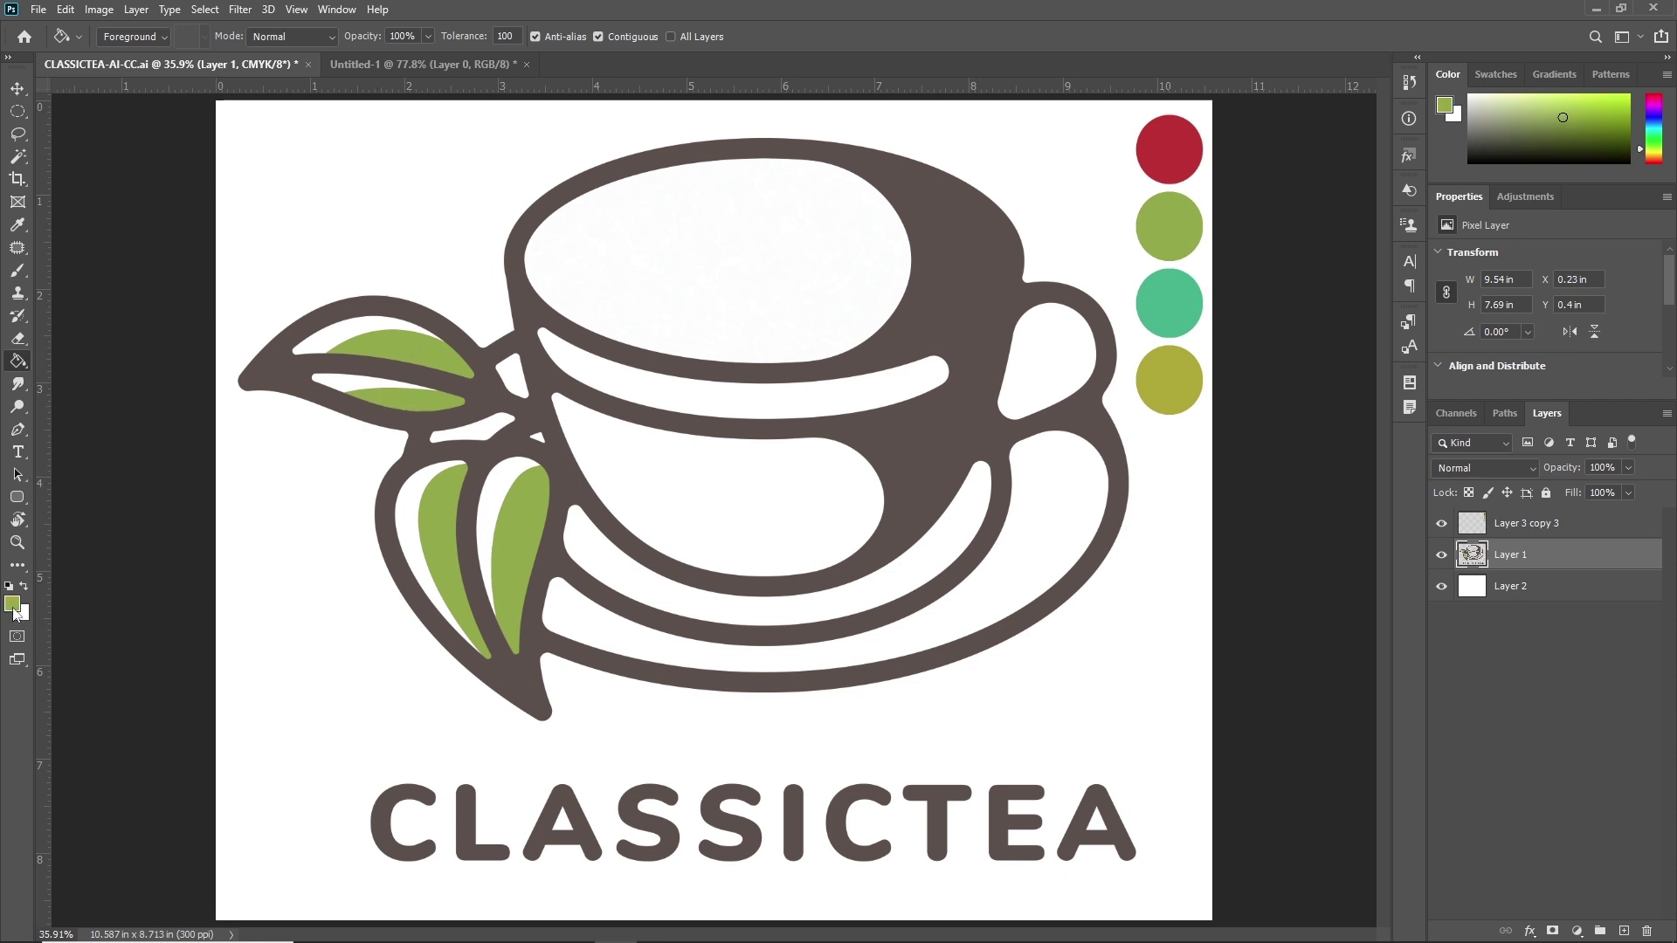
left_click(1169, 151, "alt")
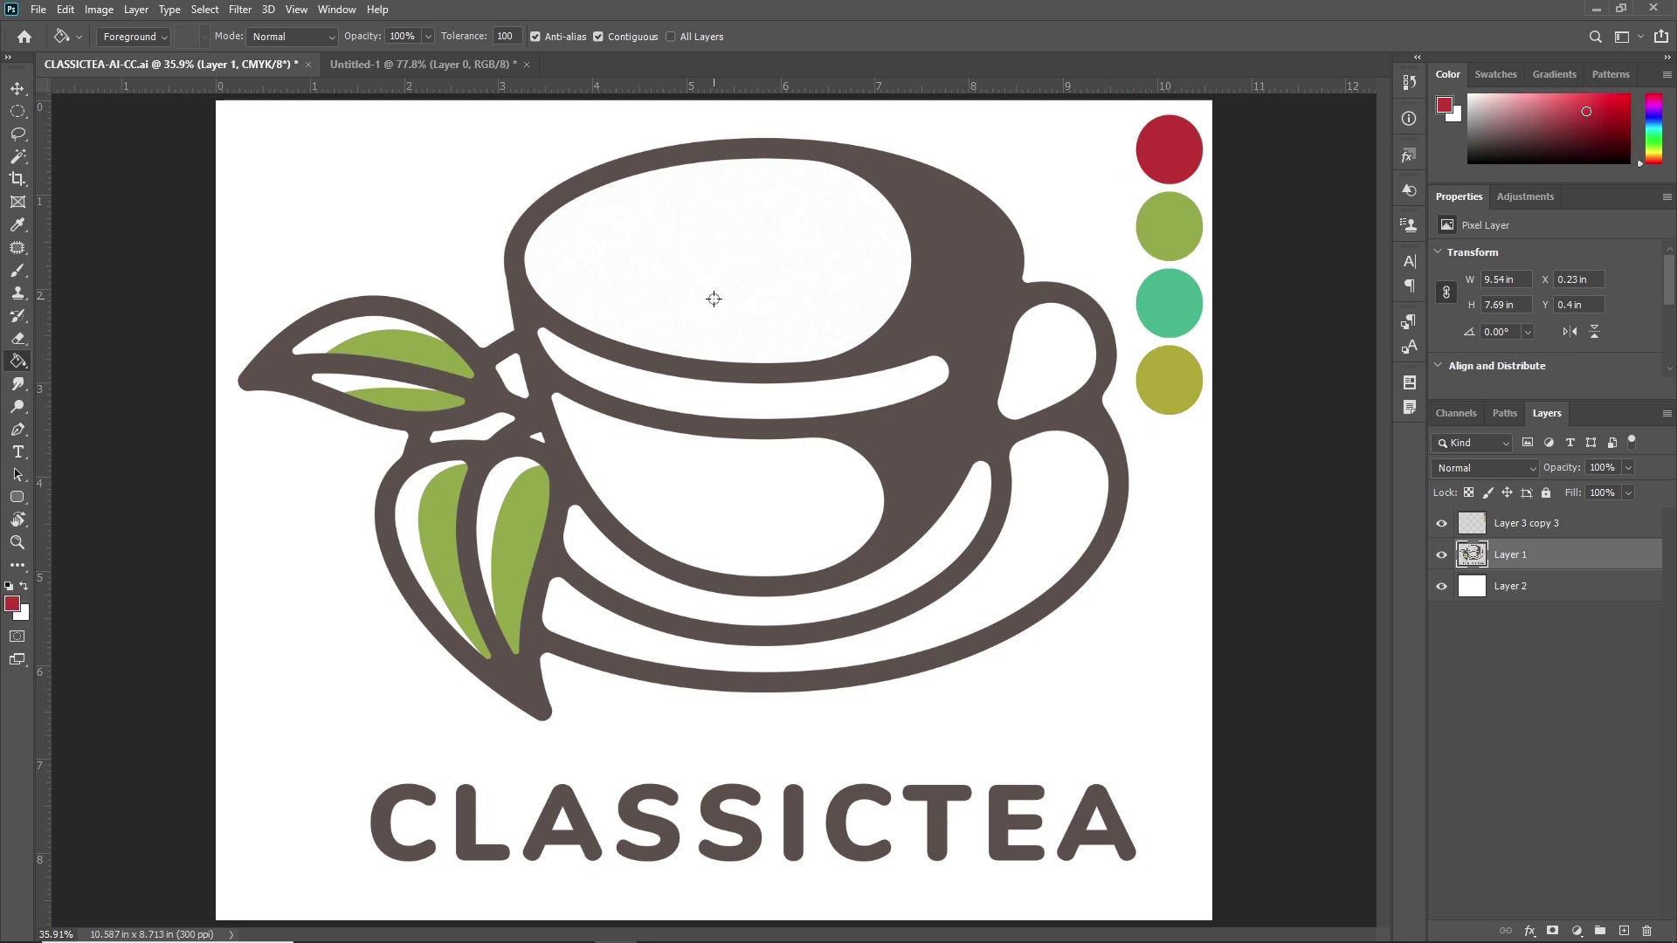
left_click(661, 654)
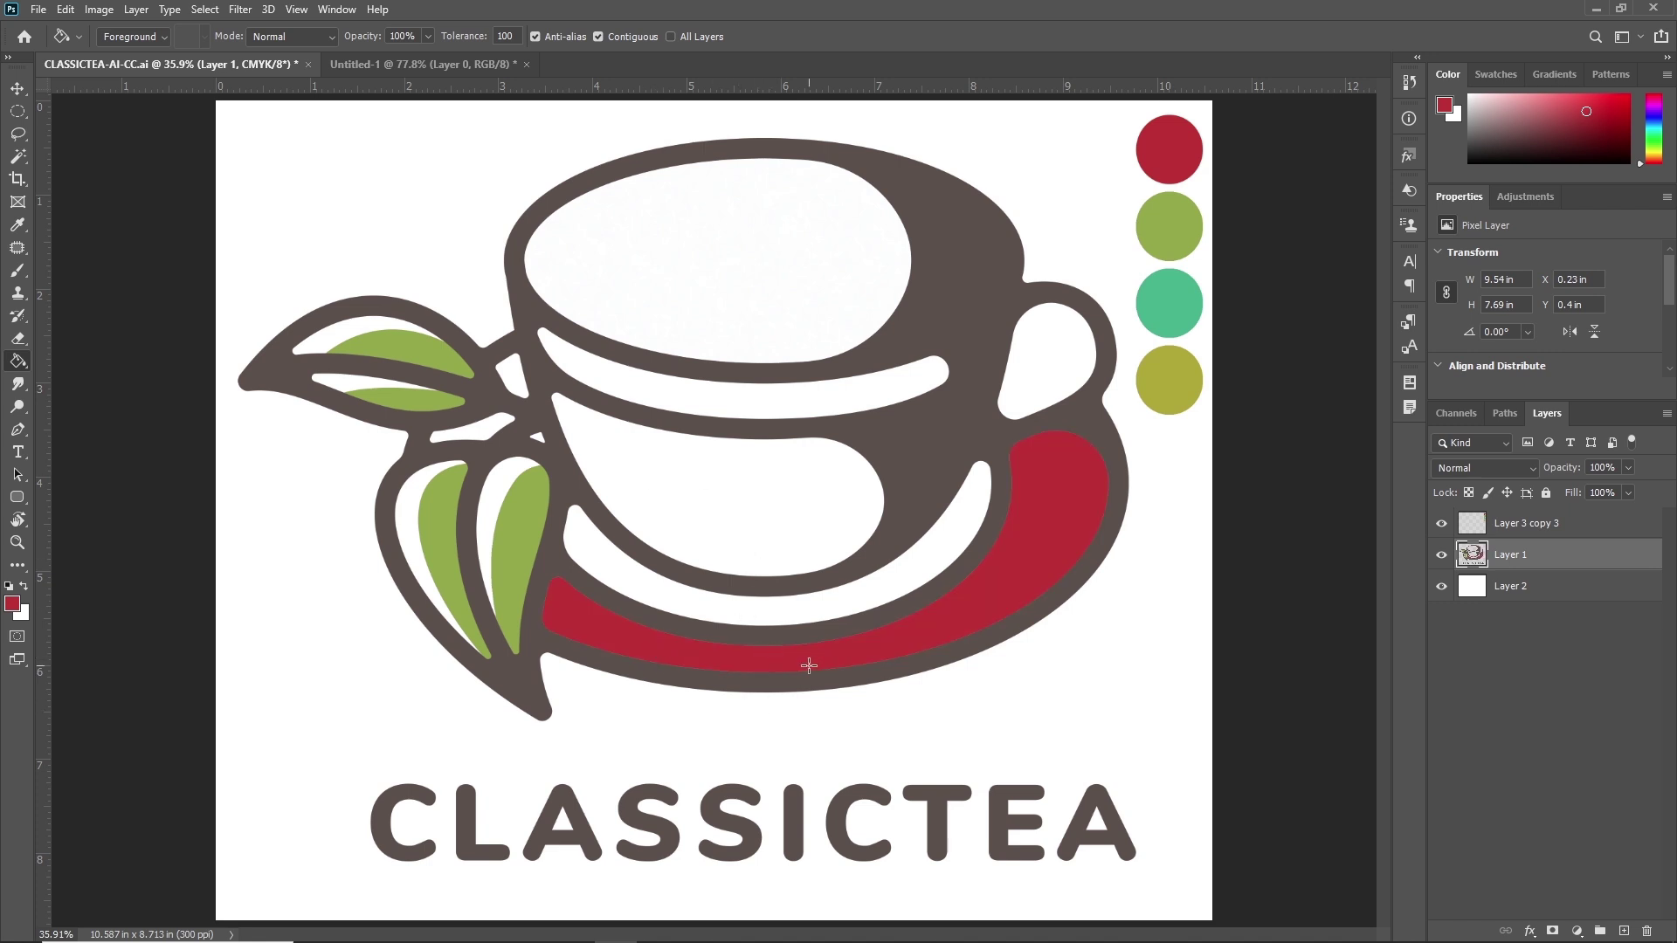
Fill the cup handle's opening with the light green swatch colour and the saucer's inner band with the turquoise one
left_click(1162, 231, "alt")
left_click(1051, 359)
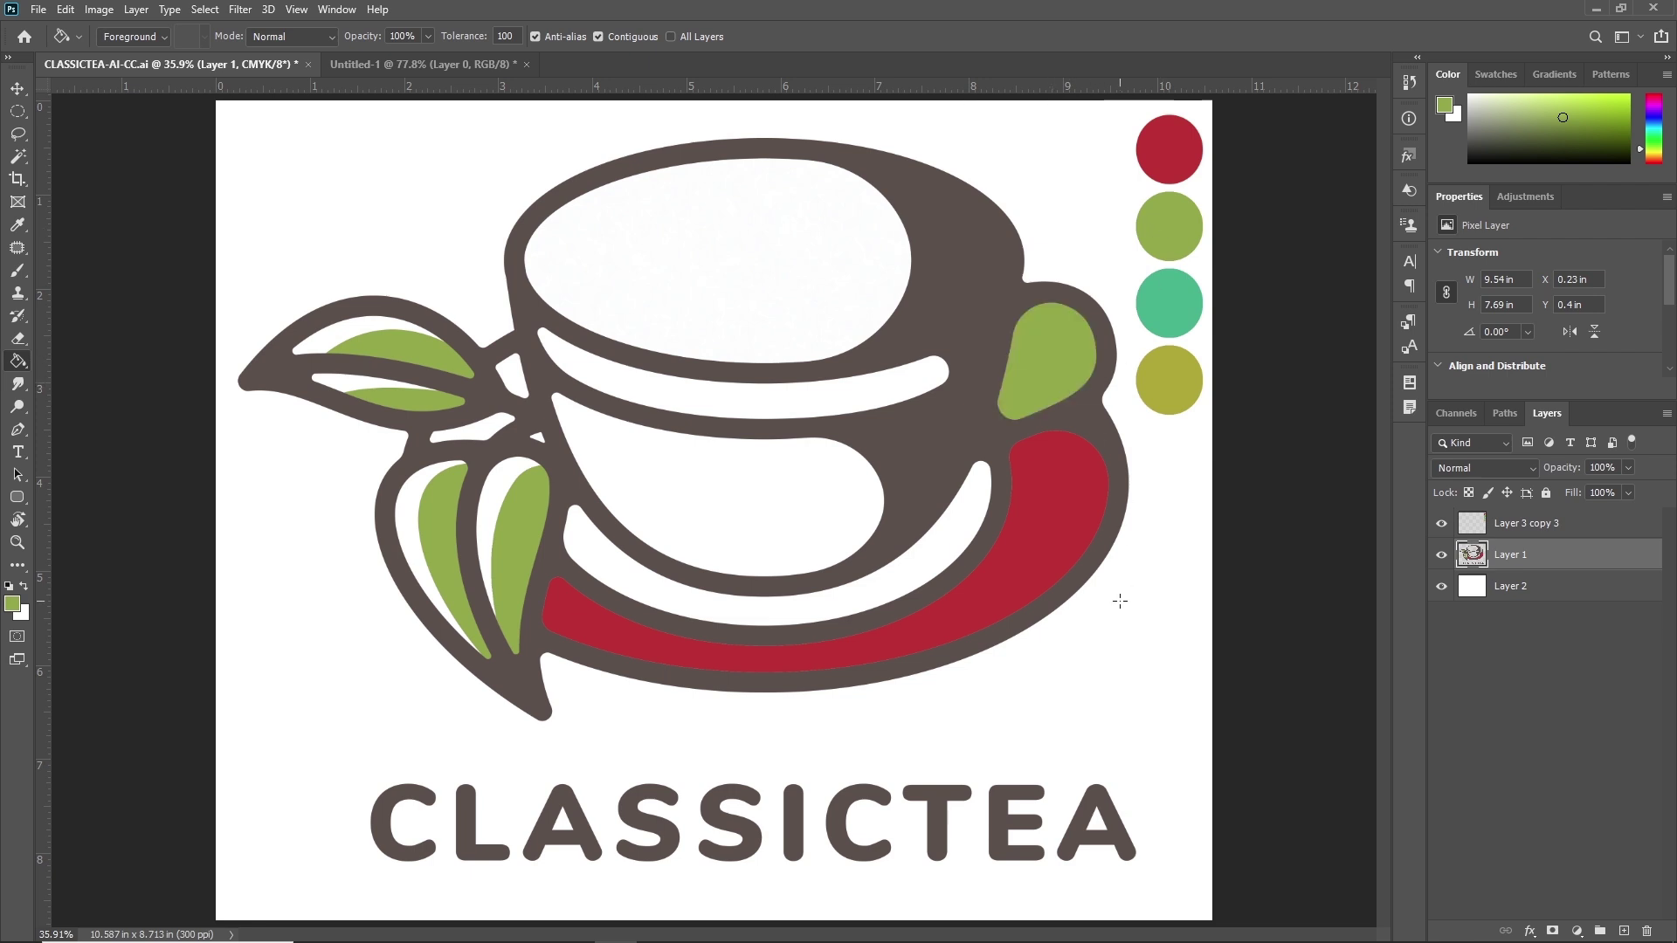
left_click(1193, 290, "alt")
left_click(884, 585)
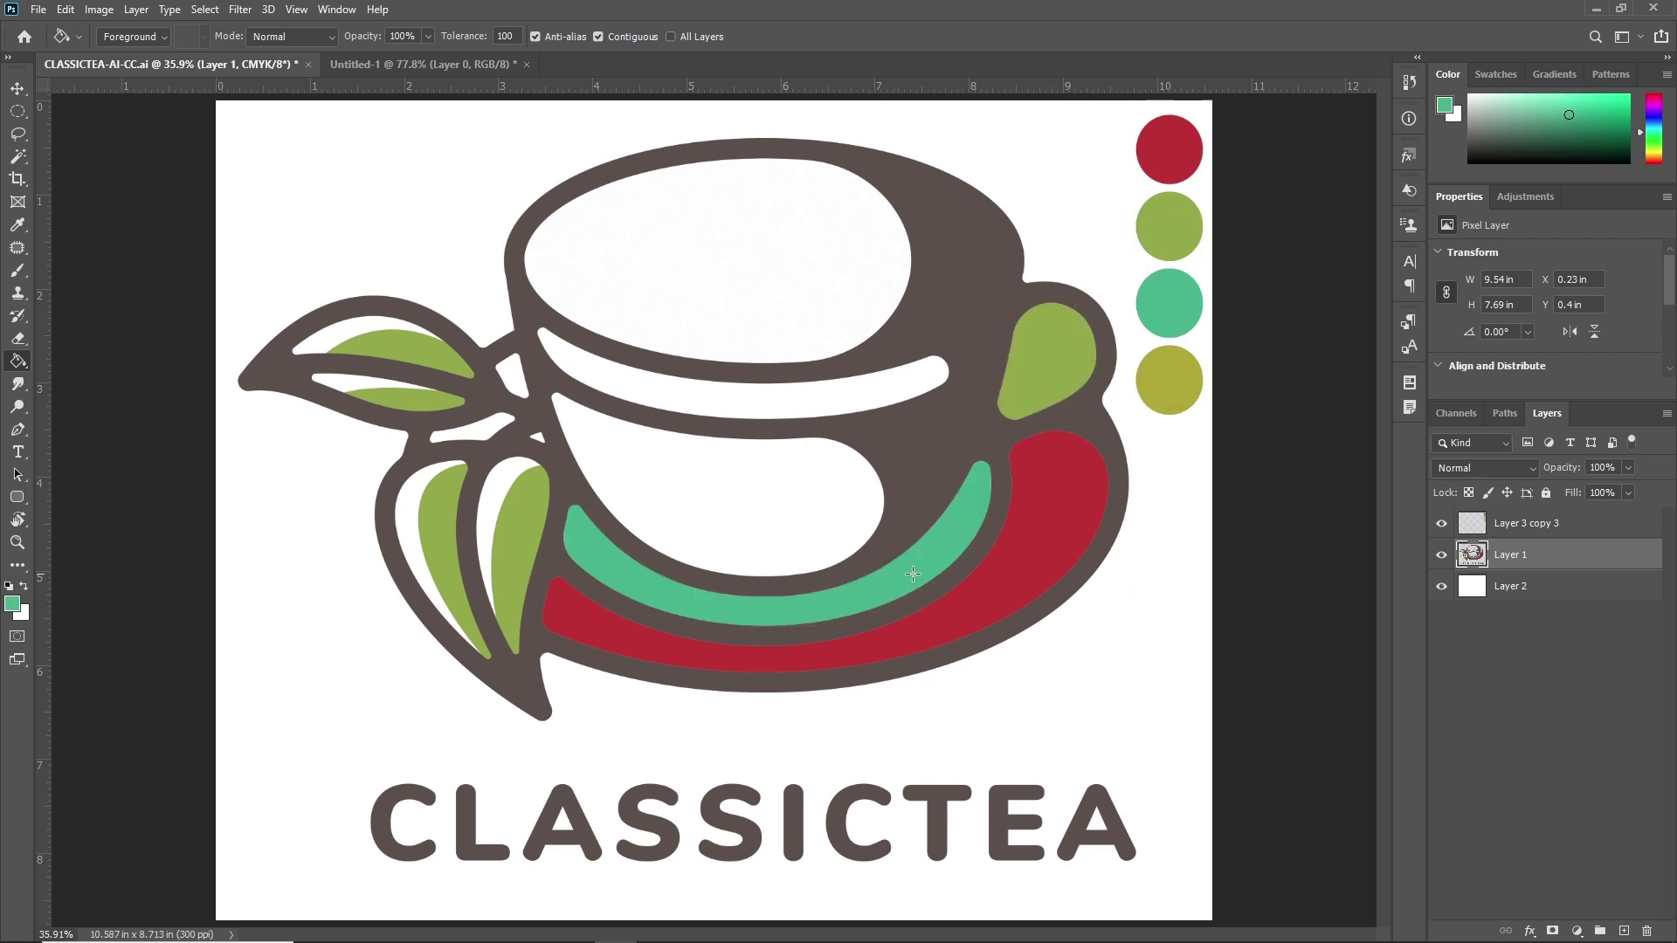
Sample the olive swatch and fill the cup's body, the leaves' outer white areas and the gap between the leaves with it
left_click(1153, 384, "alt")
left_click(808, 528)
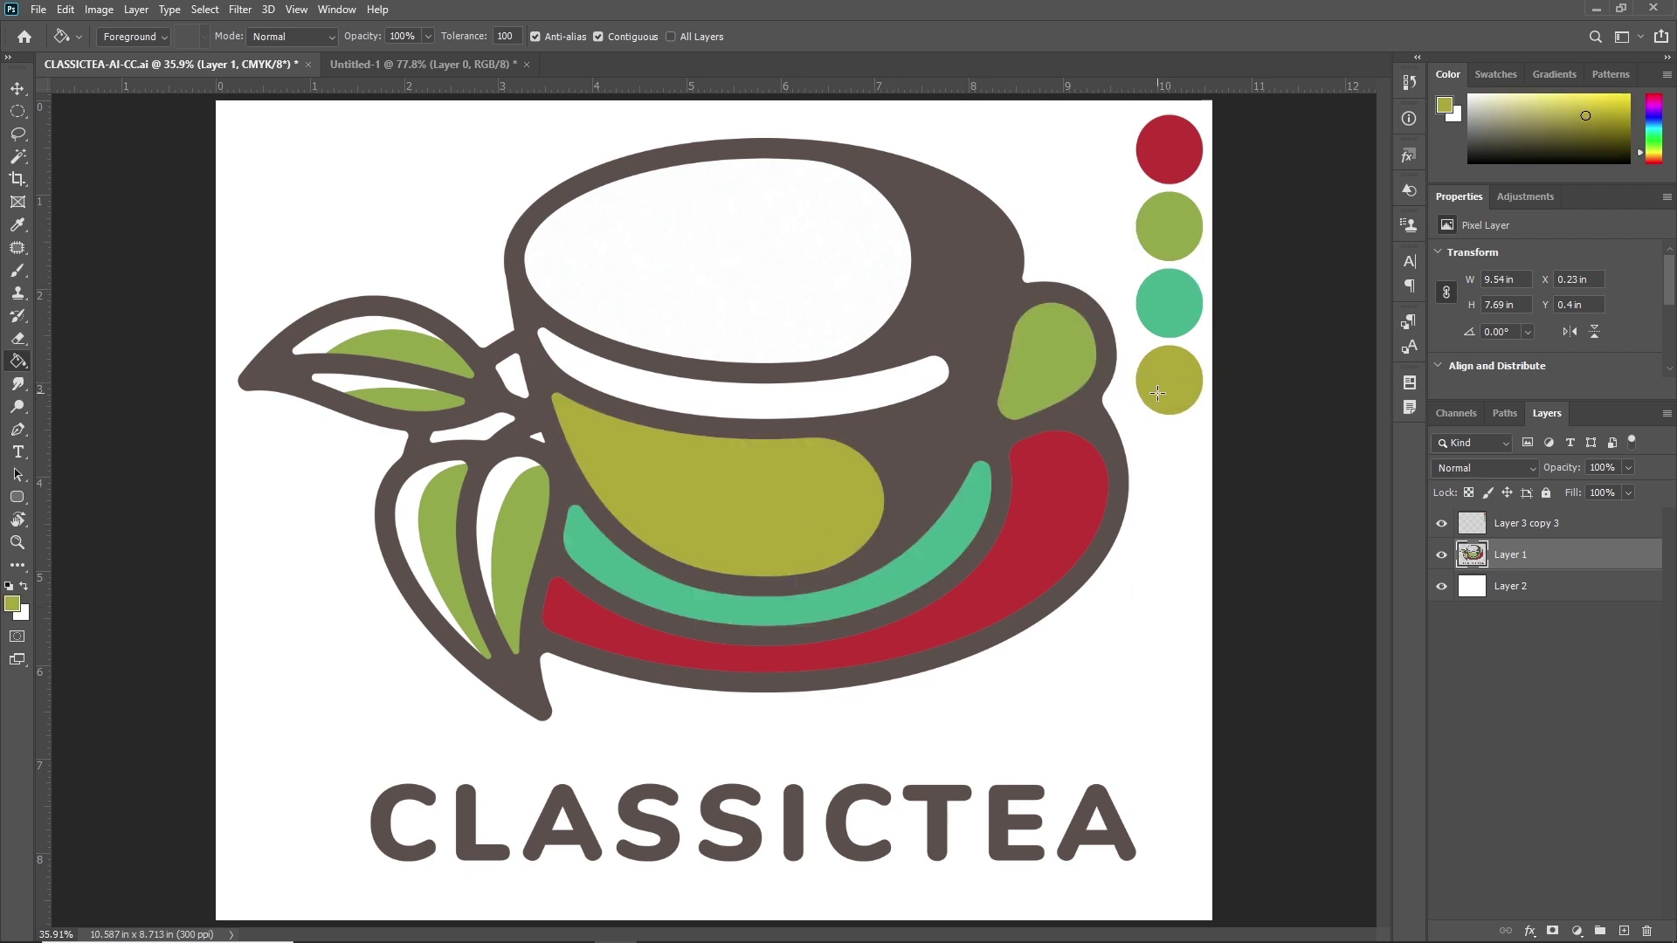
left_click(371, 325)
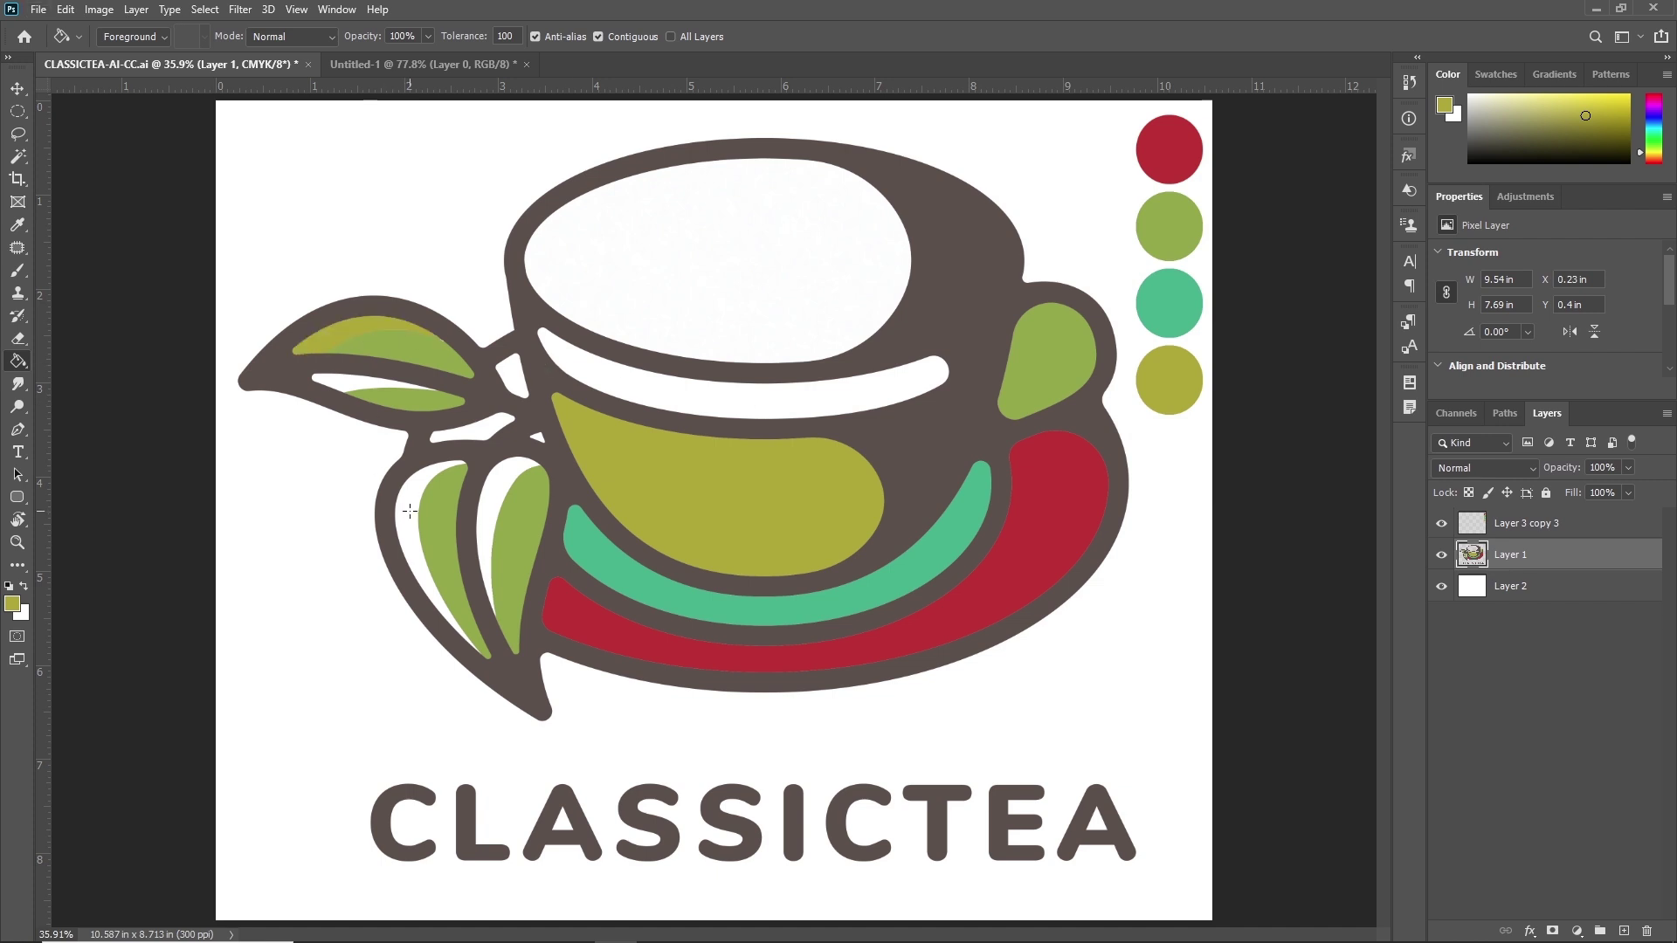
left_click(407, 515)
left_click(489, 524)
left_click(479, 429)
Sample the crimson swatch and fill the two small gaps beside the leaf stems and the upper leaf's white strip
left_click(1193, 159, "alt")
left_click(536, 437)
left_click(510, 376)
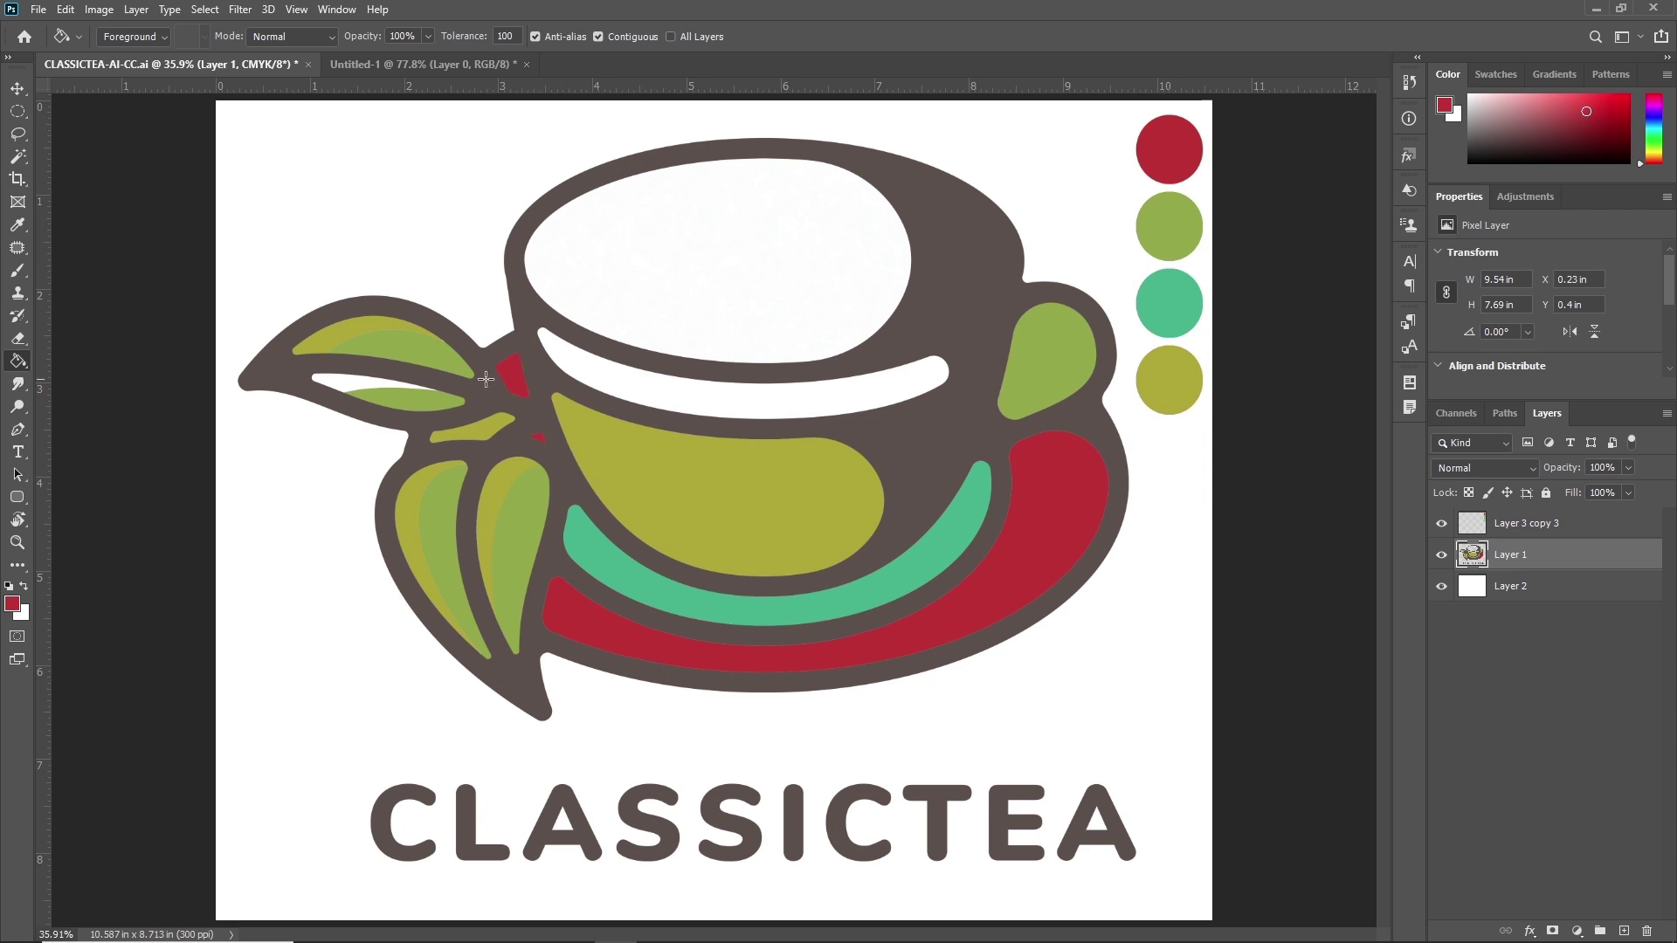
left_click(344, 384)
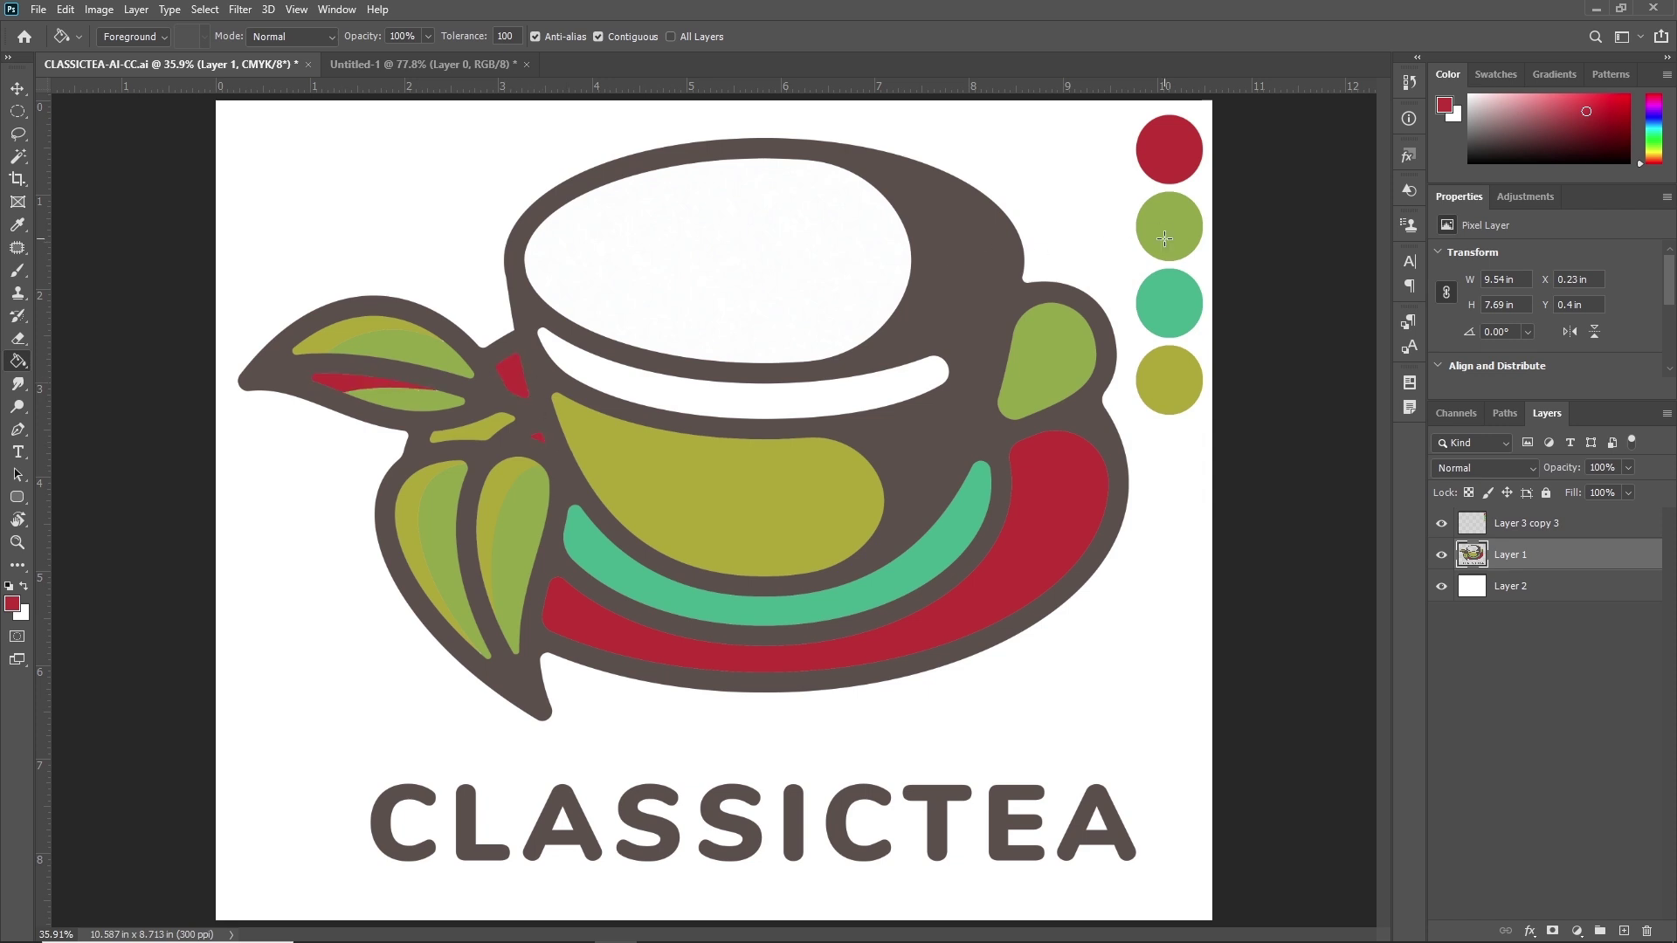
Sample the turquoise swatch and try to fill the cup's top opening with it
left_click(1170, 303, "alt")
left_click(748, 285)
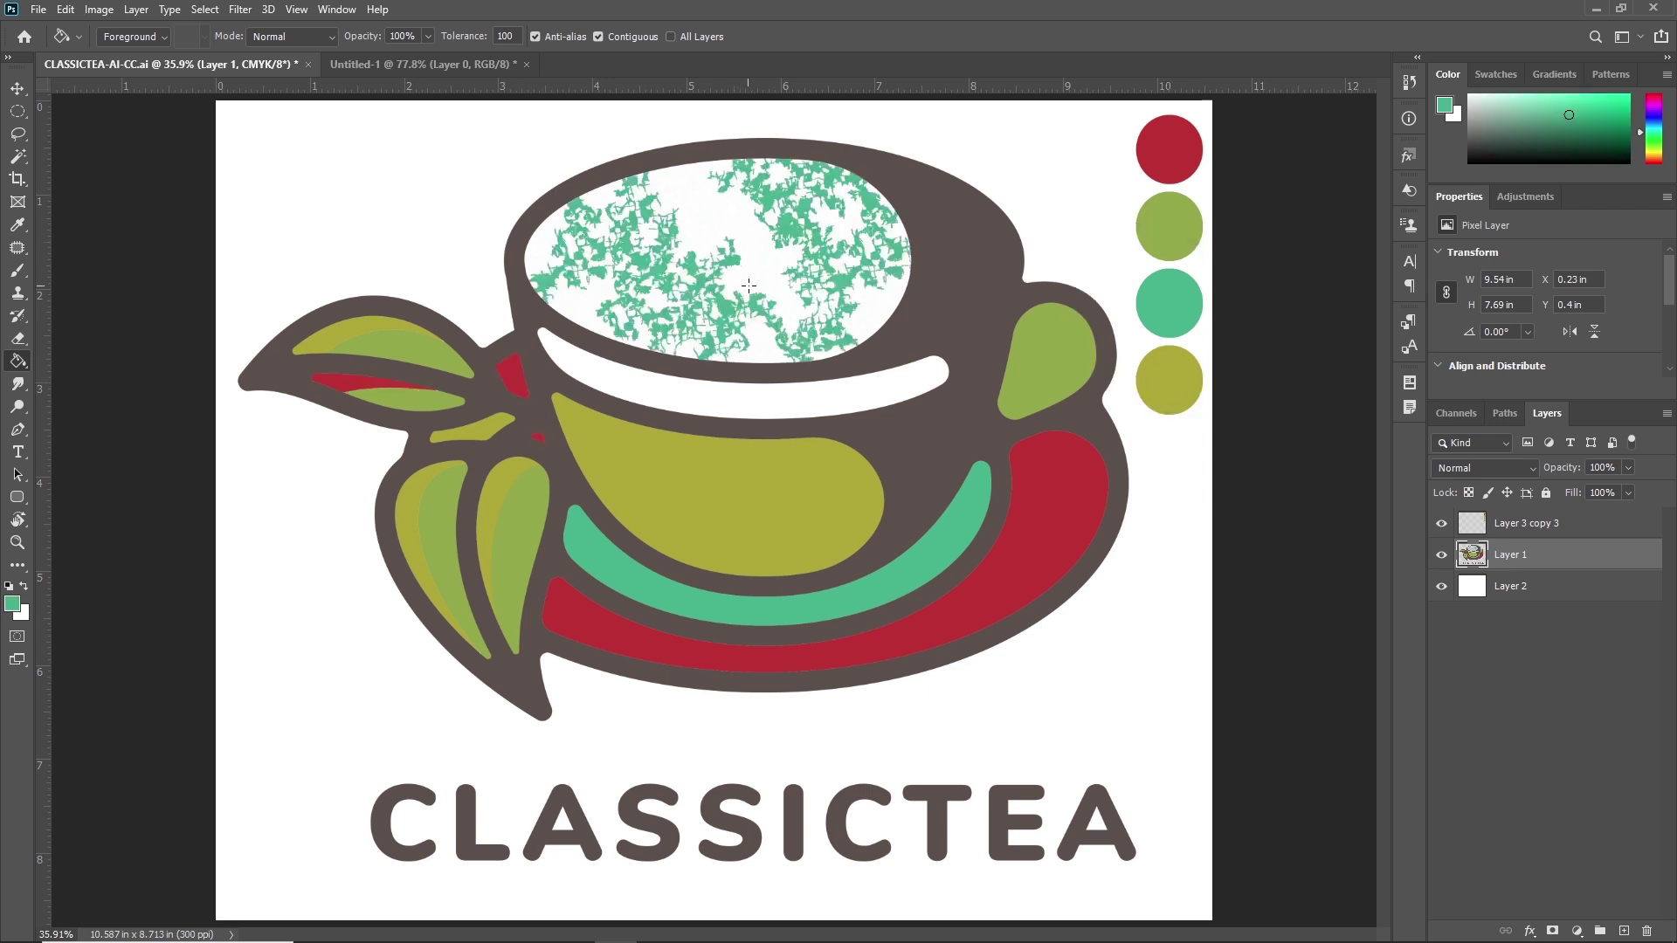
left_click(716, 225)
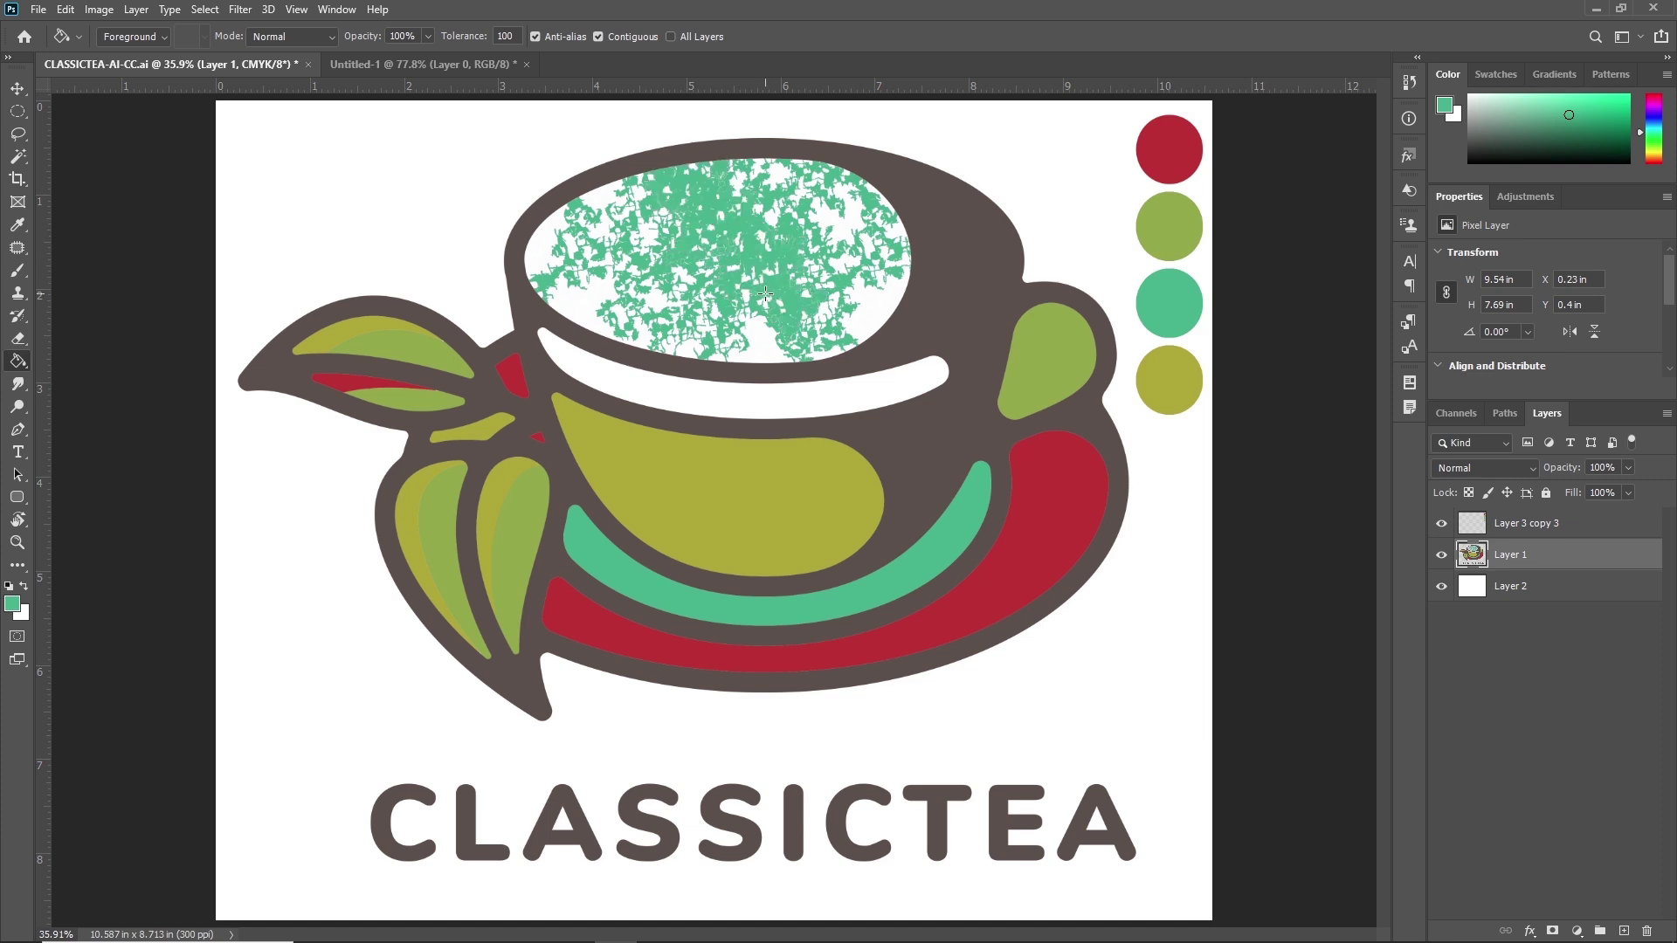
Undo the turquoise fills in the cup's opening and fill the upper leaf's inner strip with turquoise instead
key("ctrl+z")
key("ctrl+z")
key("ctrl+z")
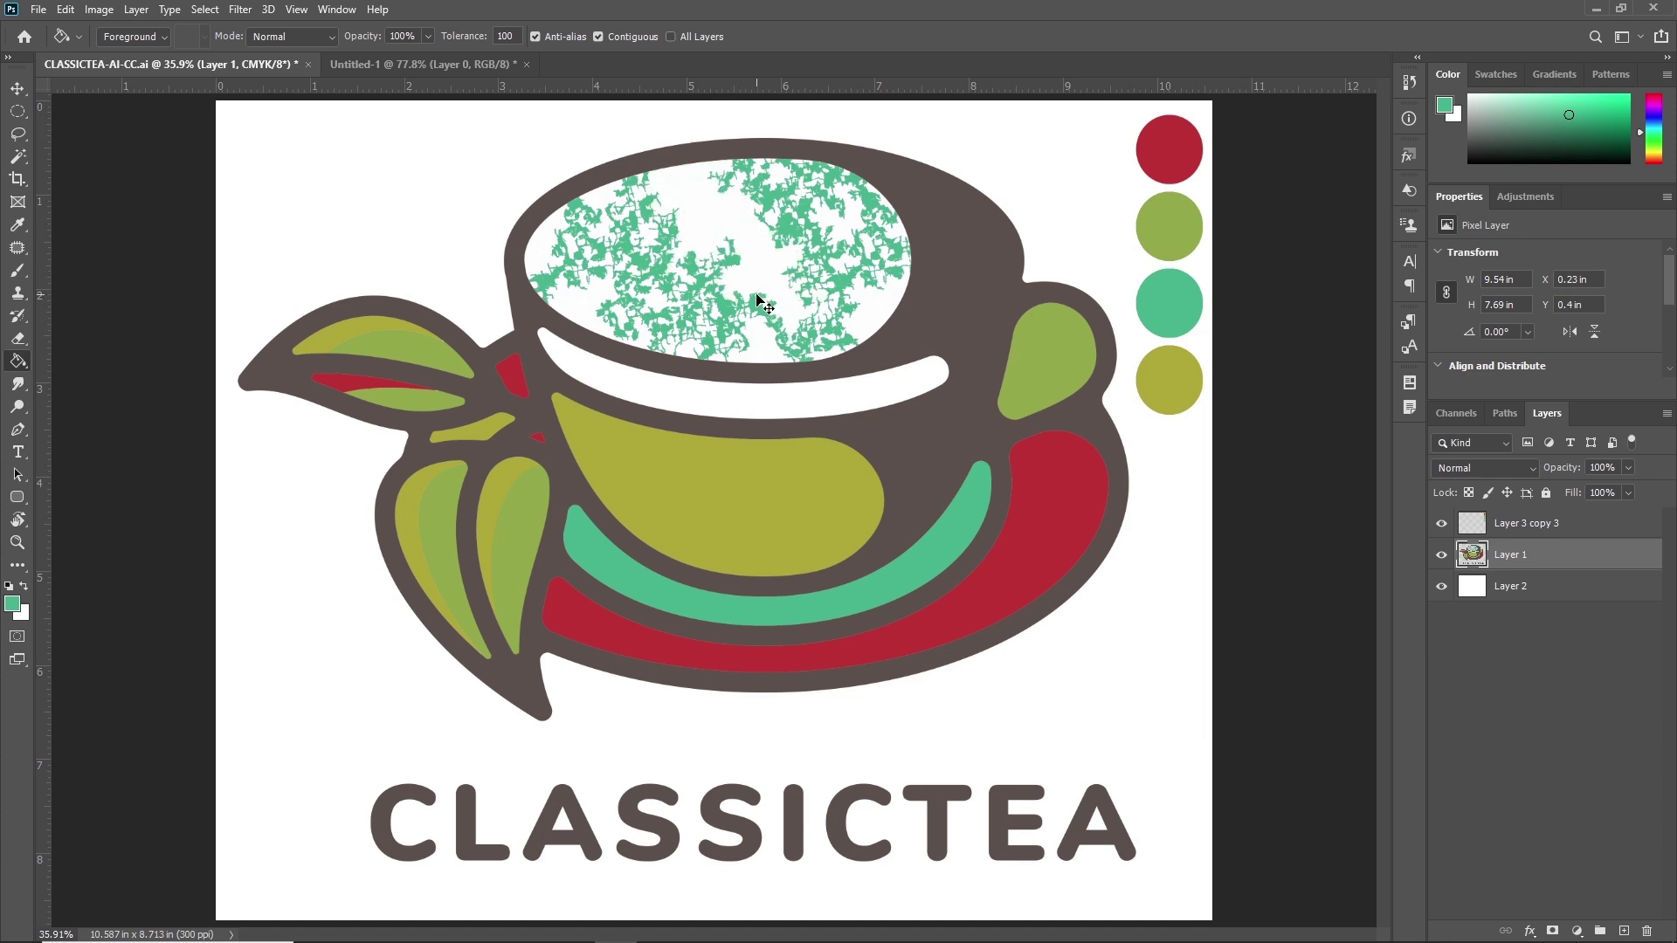
left_click(386, 382)
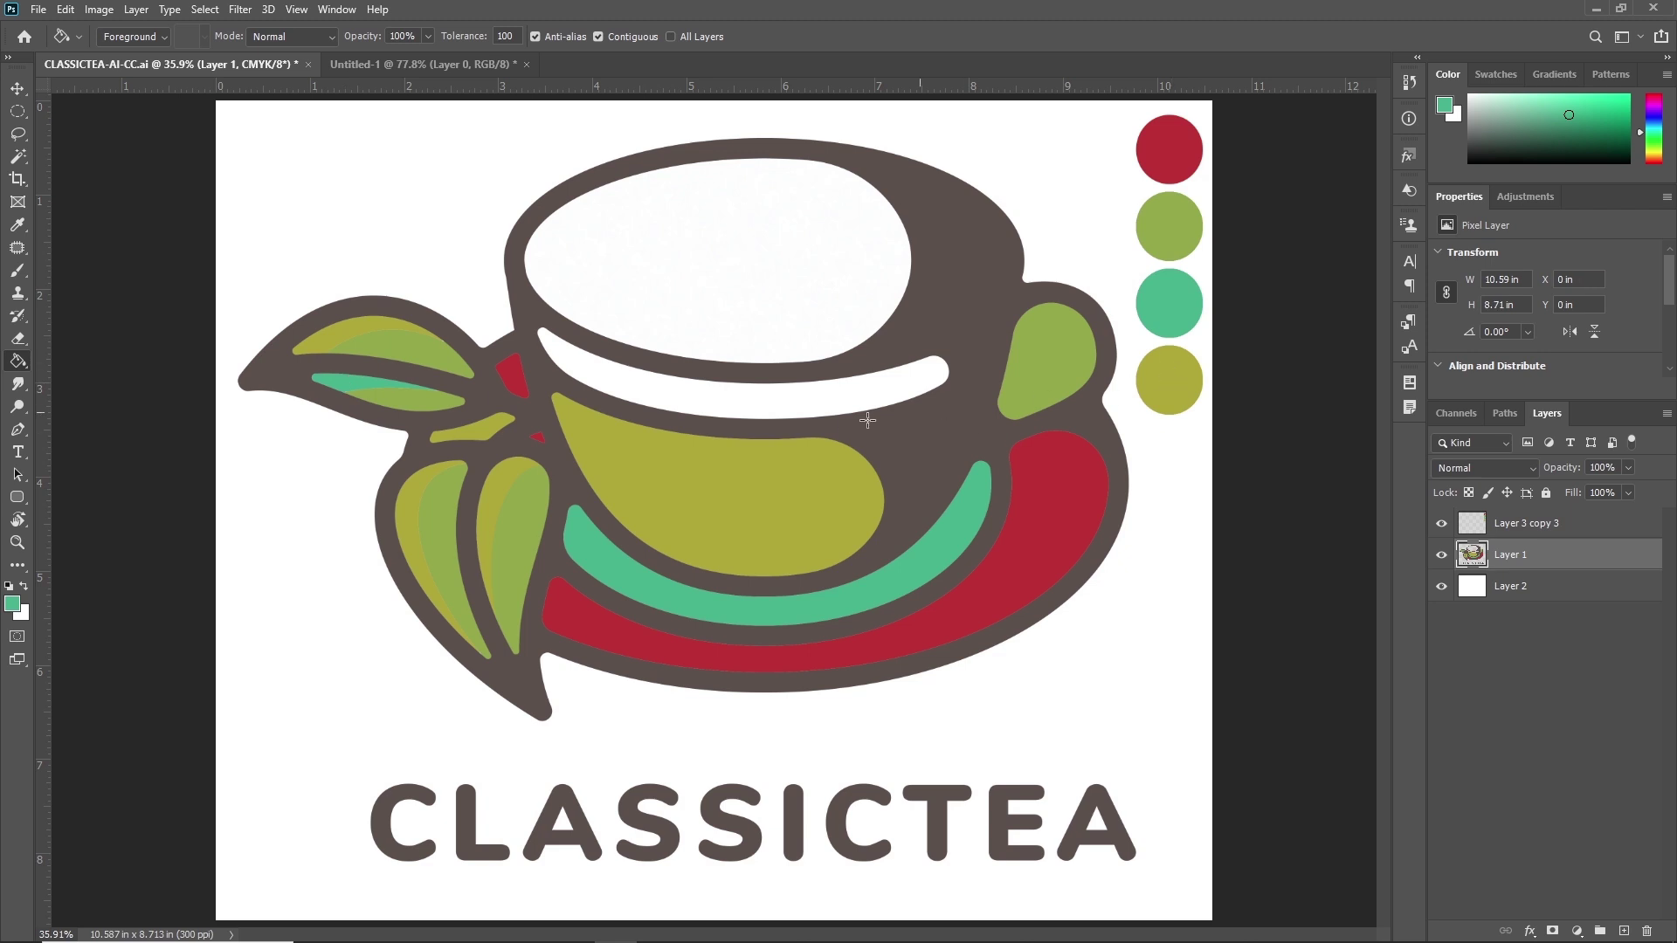
Sample the light green swatch and fill the white band below the cup's rim with it
left_click(763, 395)
key("ctrl+z")
left_click(765, 399, "alt")
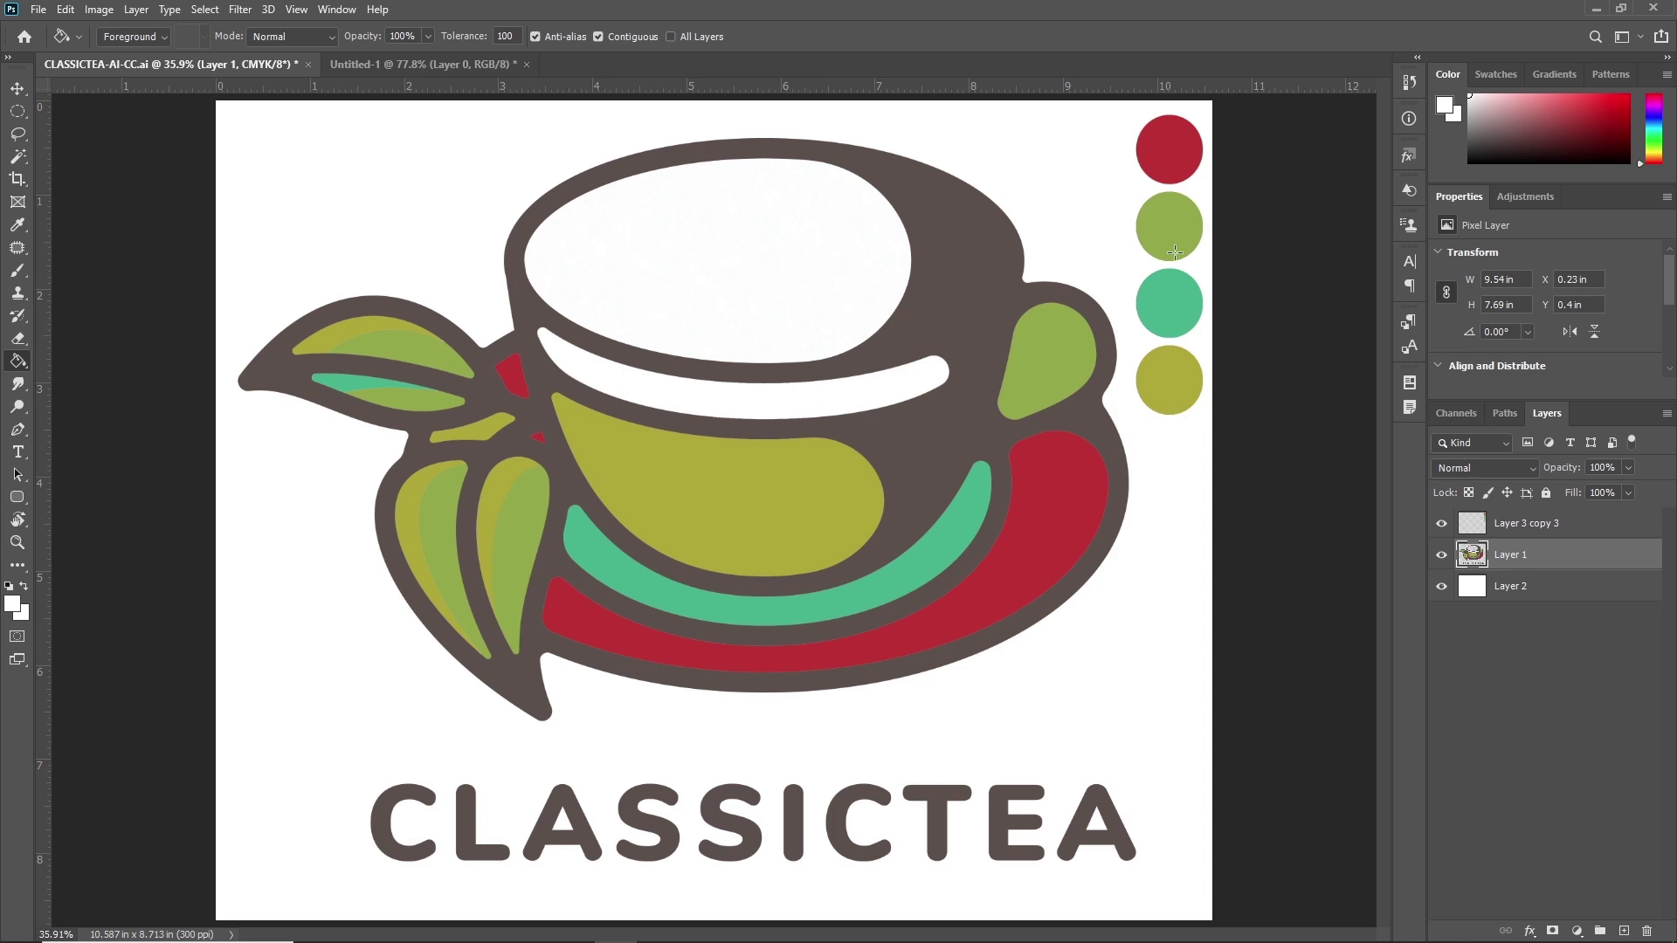
left_click(1192, 229, "alt")
left_click(796, 401)
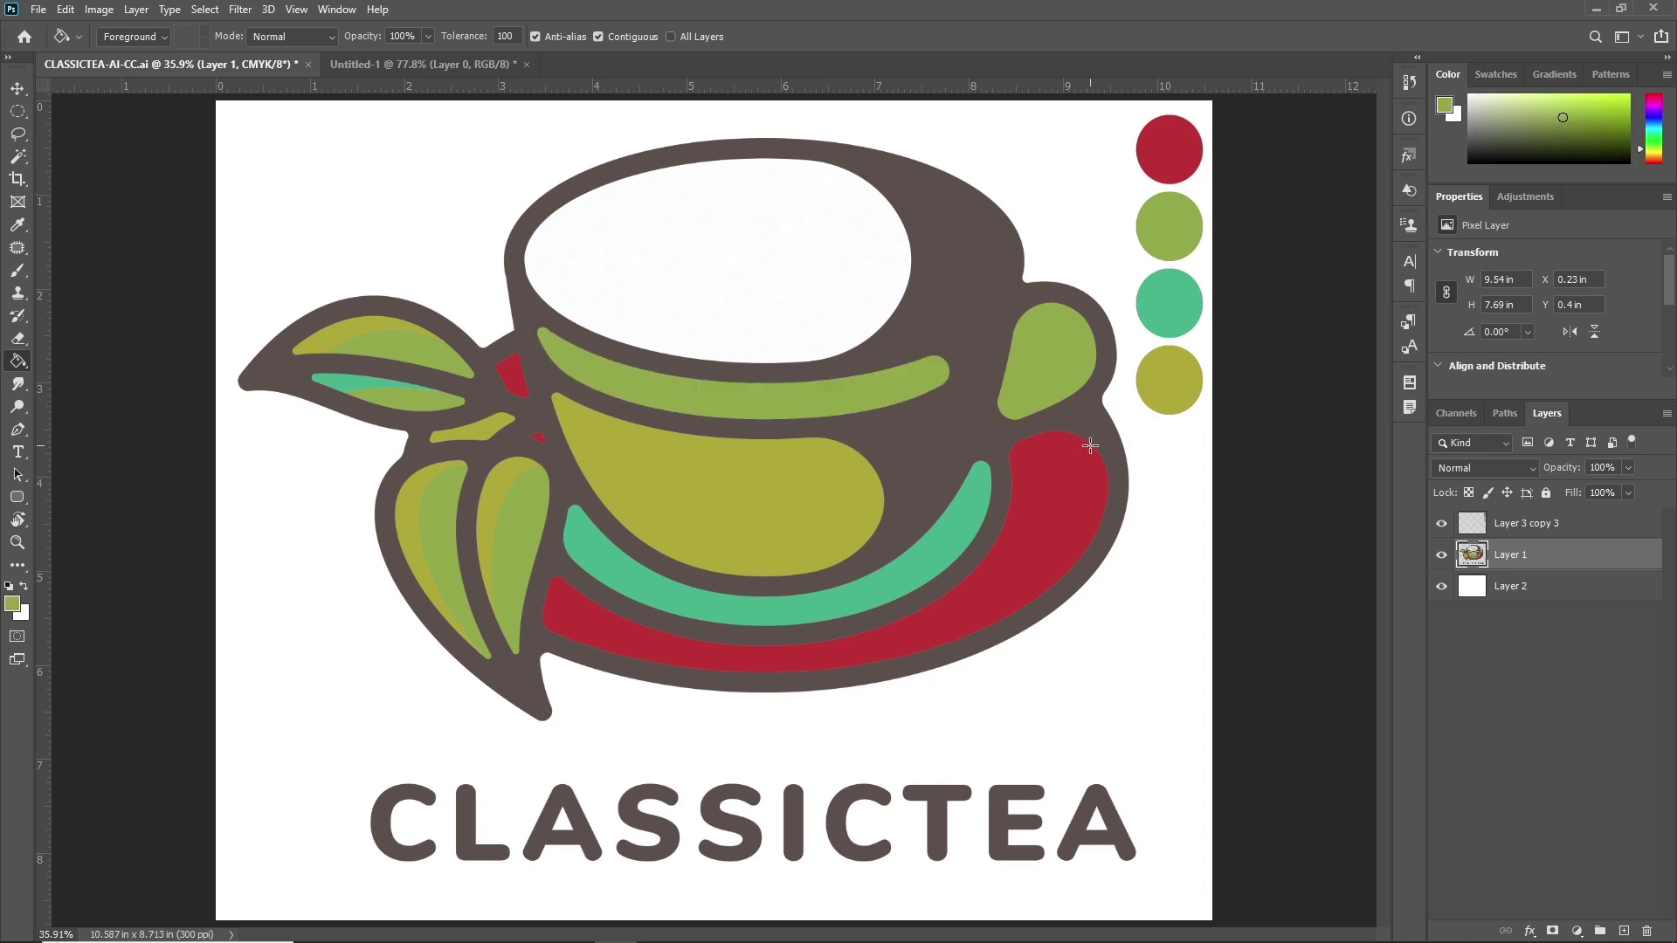
Set the Paint Bucket's fill source to Pattern and fill the cup's top opening with the blue glittering water pattern
left_click(131, 36)
left_click(131, 70)
left_click(734, 255)
scroll(940, 585, "down", 1)
scroll(941, 586, "up", 1)
Choose the dark green leaf pattern and fill the white background around the cup with it
left_click(166, 37)
left_click(167, 40)
left_click(203, 37)
left_click(41, 99)
left_click(1114, 702)
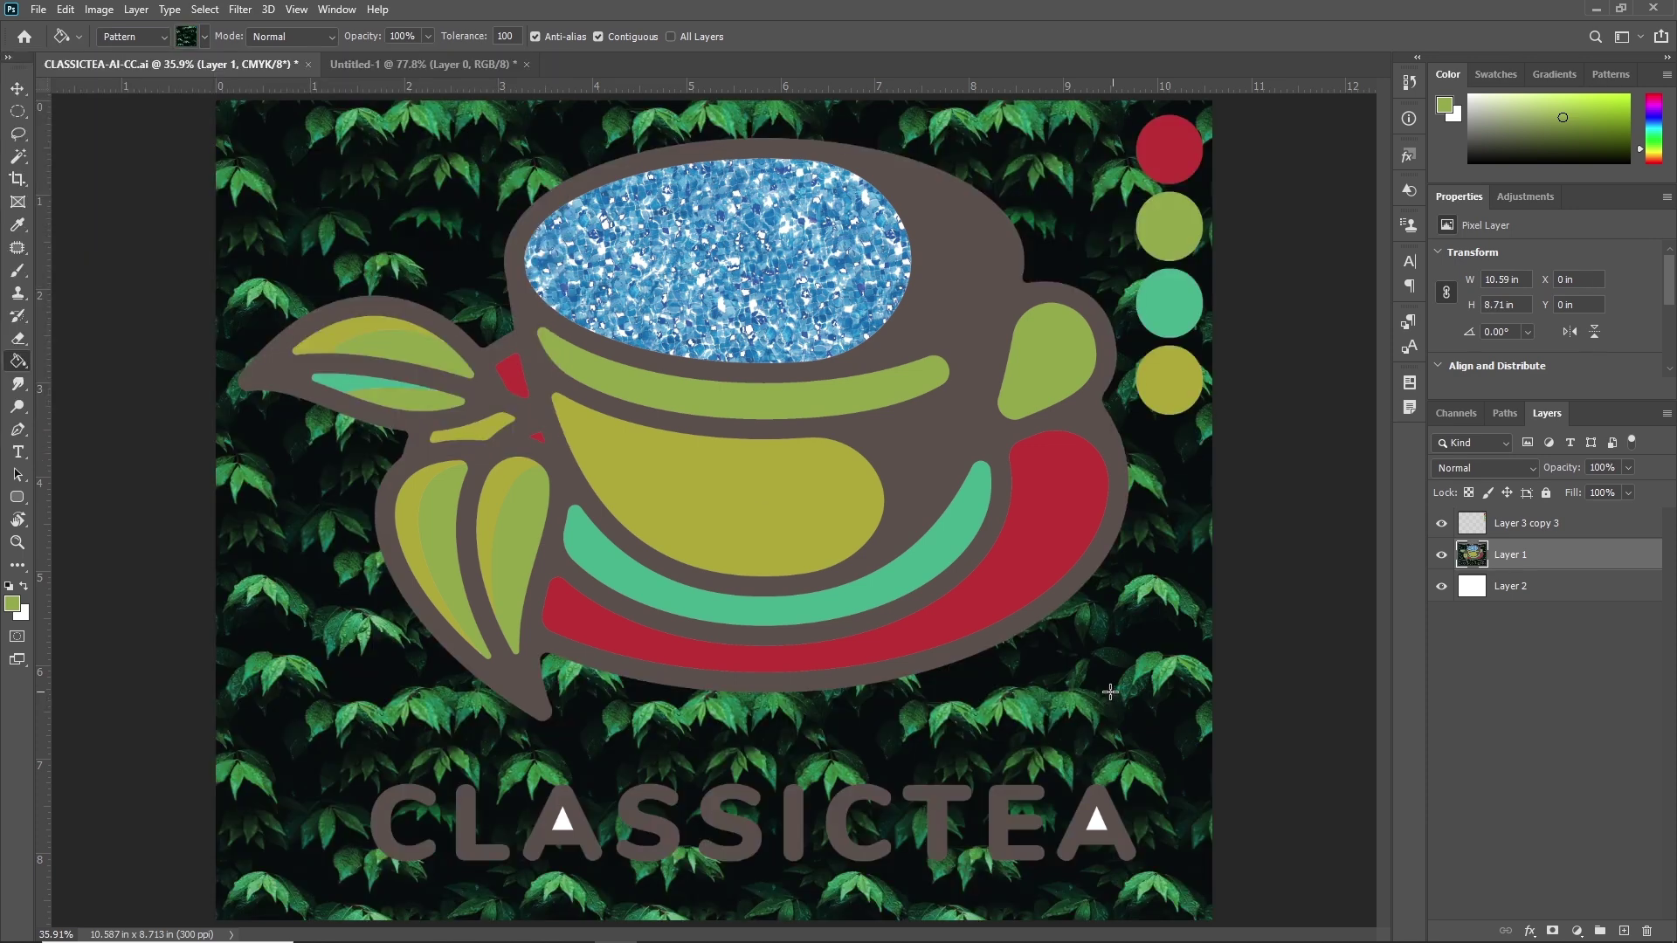
Fill the white triangles inside both letters A of CLASSICTEA with the leaf pattern
left_click(564, 822)
scroll(1109, 738, "down", 3)
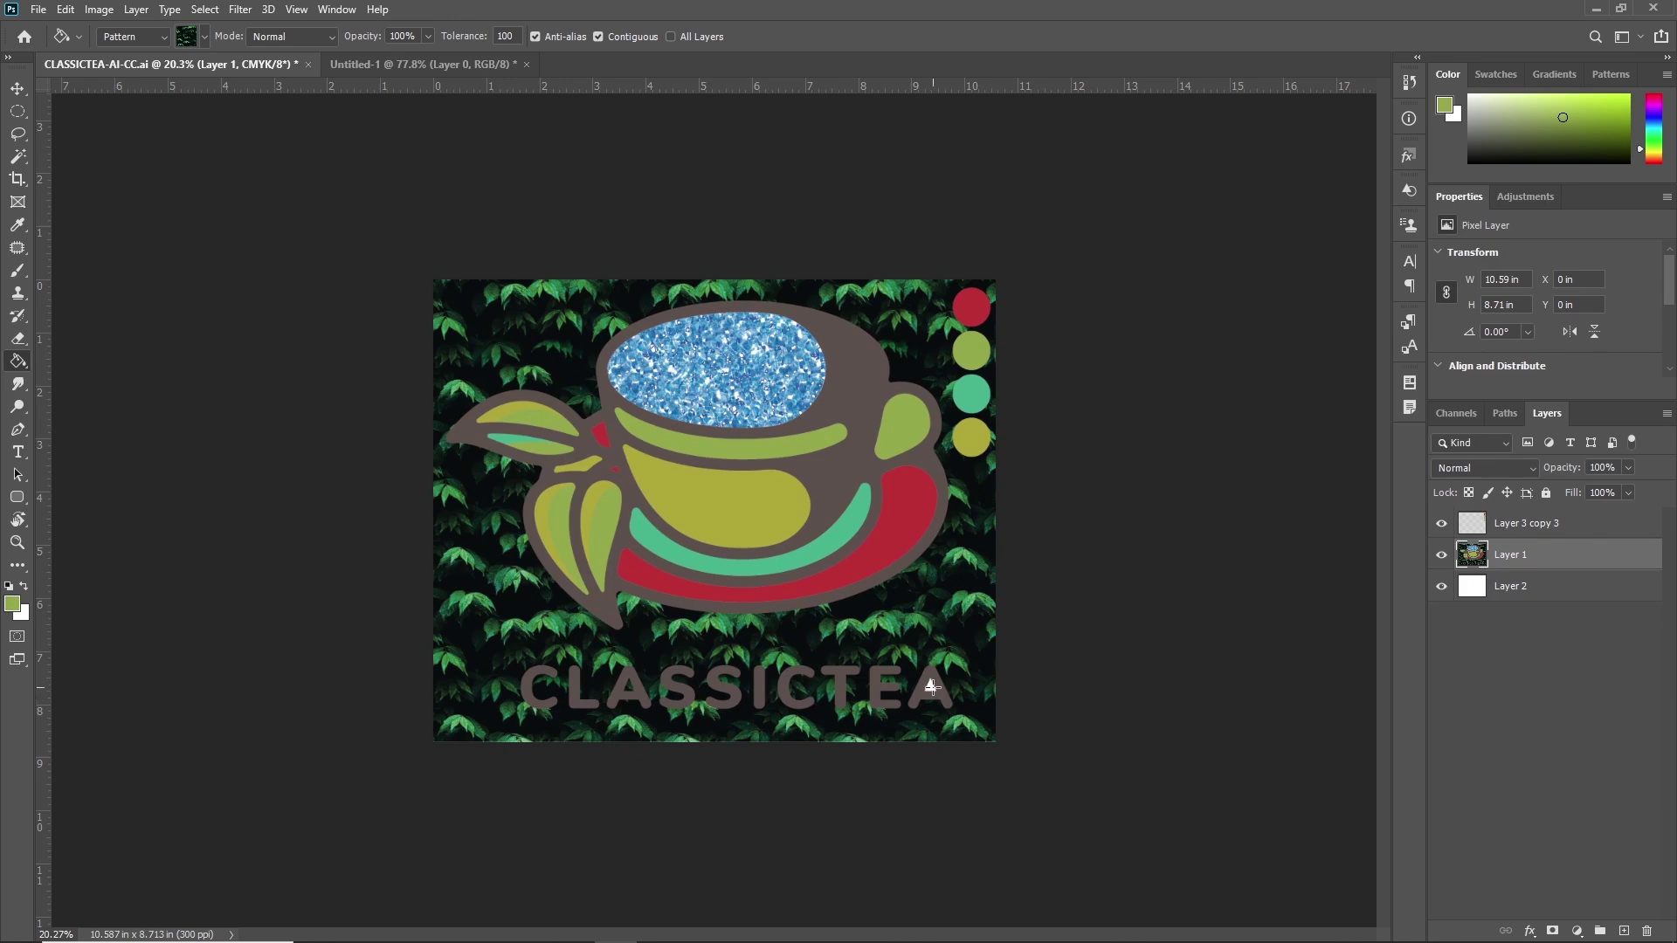
scroll(1070, 597, "up", 3)
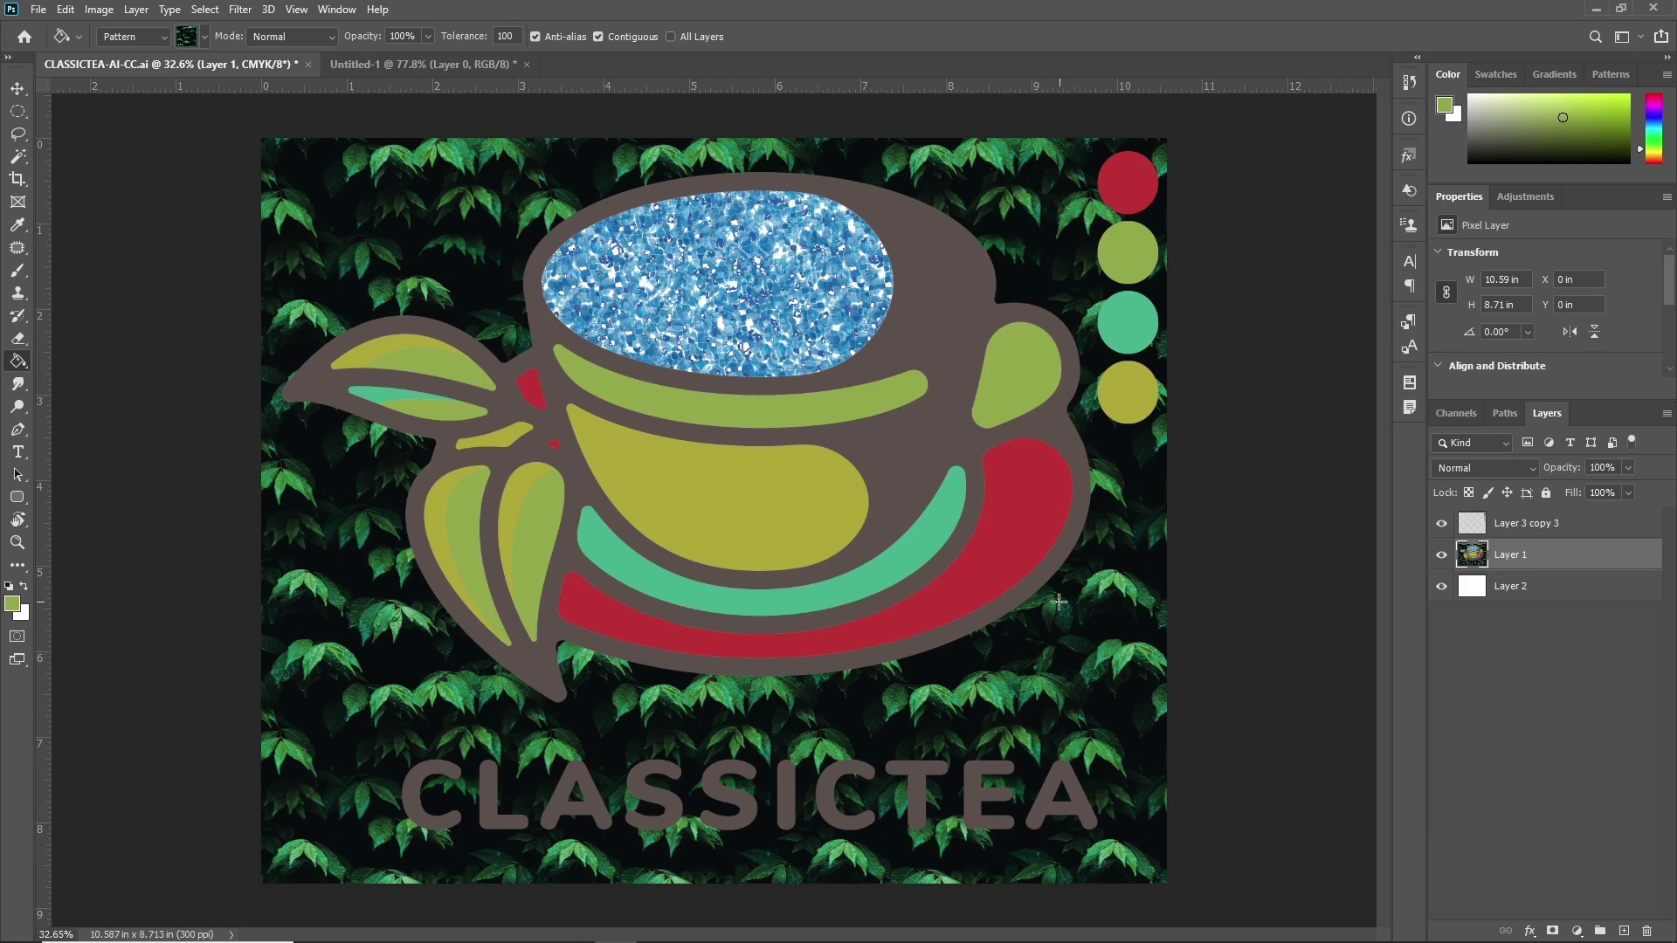
Switch to the Untitled-1 document with the diagonal rainbow gradient
scroll(678, 487, "down", 1)
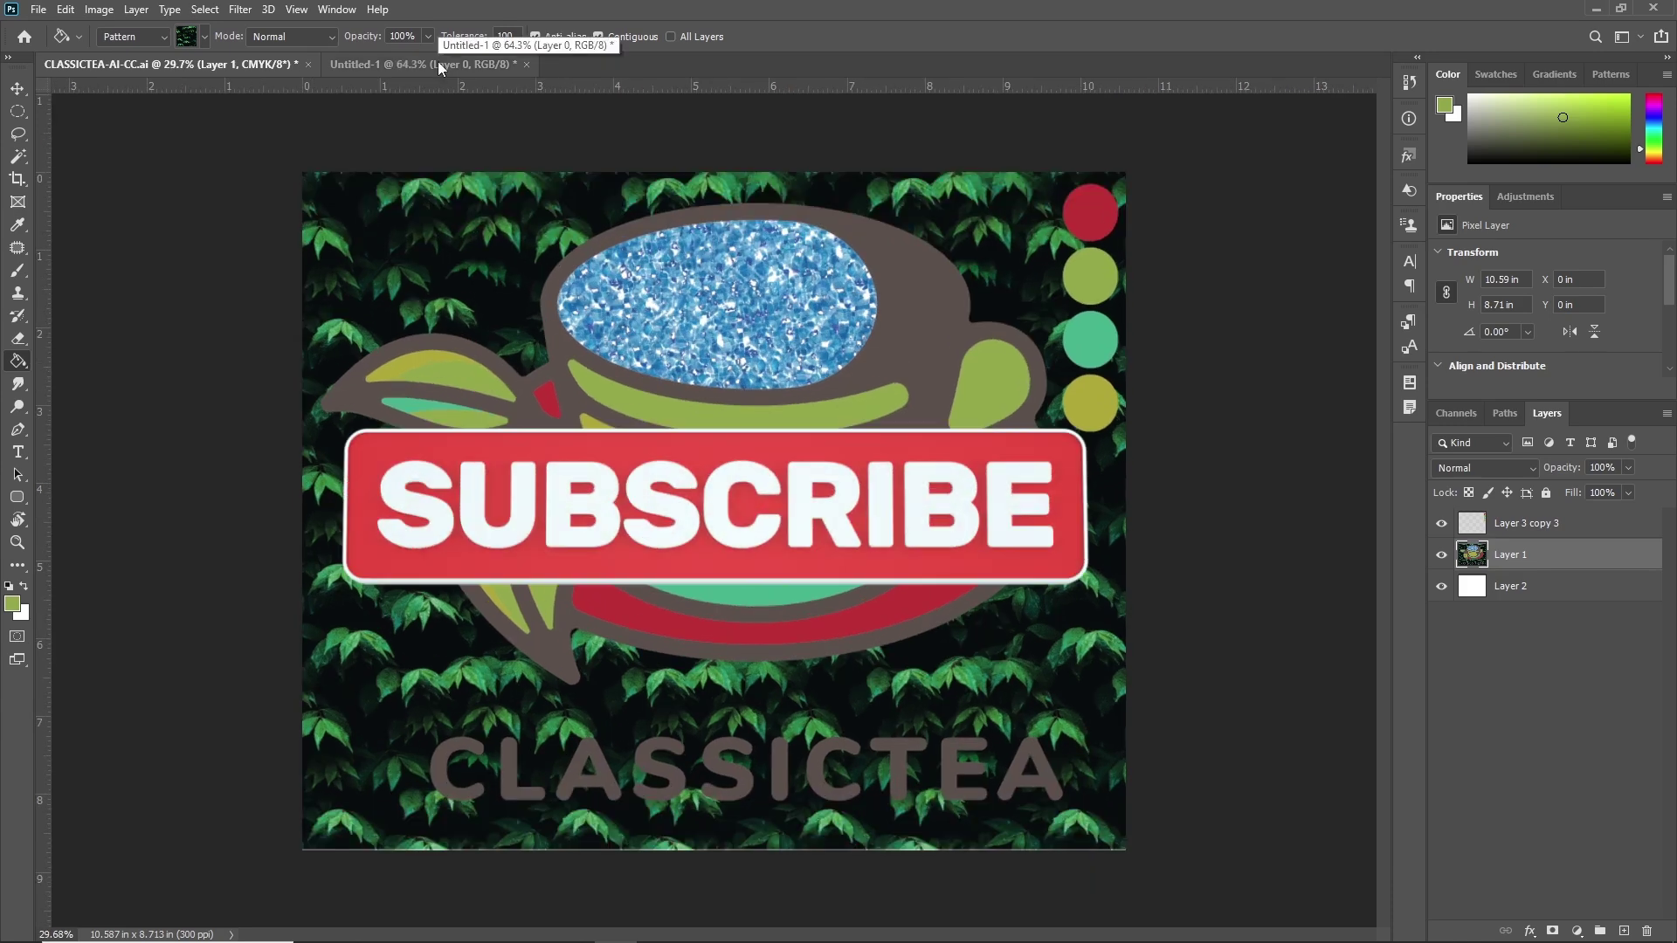
left_click(437, 61)
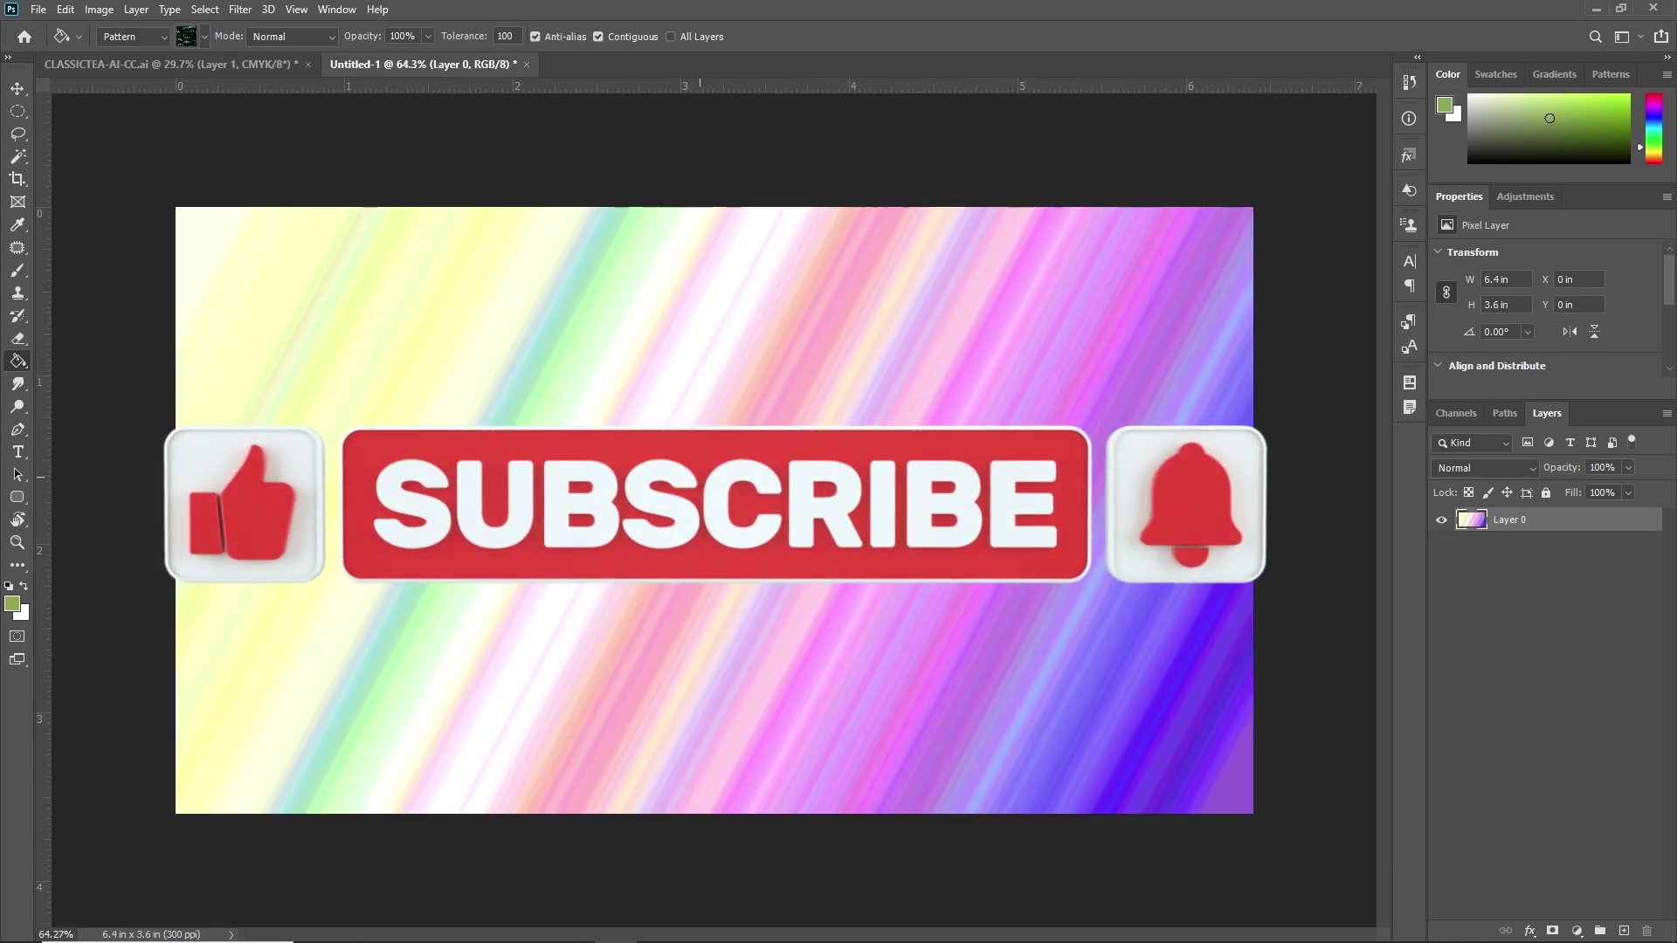